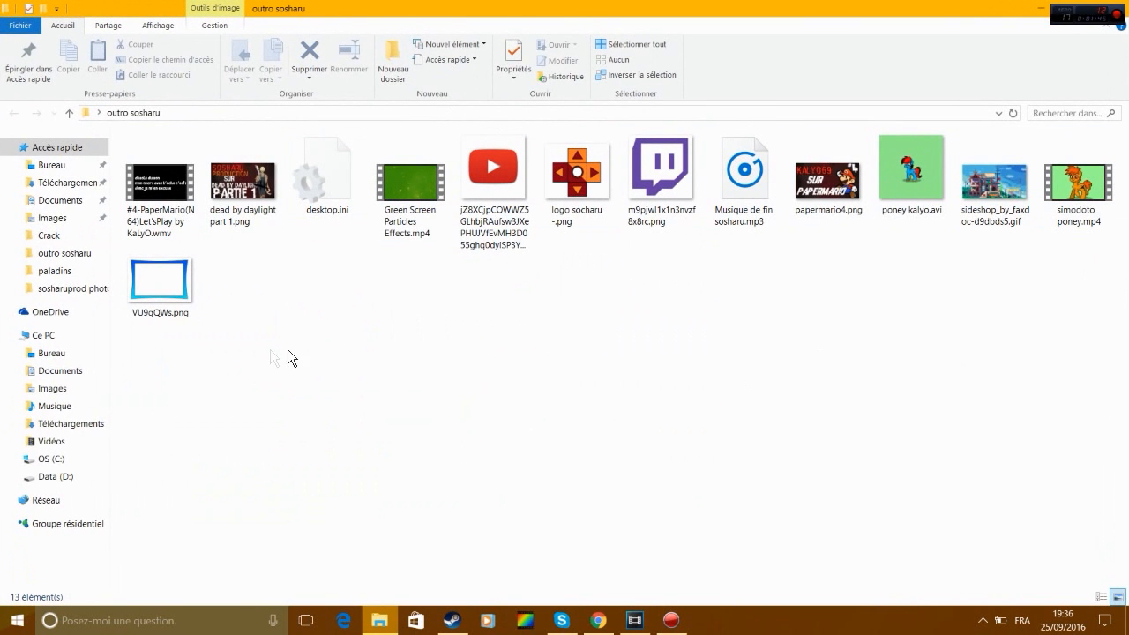
# Step: Import all files of the outro sosharu folder except desktop.ini into Vegas Pro's project media and widen the media pane
pyautogui.moveTo(162, 294); pyautogui.dragTo(1127, 119)
pyautogui.keyDown('ctrl'); pyautogui.click(346, 176); pyautogui.keyUp('ctrl')
pyautogui.moveTo(427, 200); pyautogui.dragTo(252, 214)
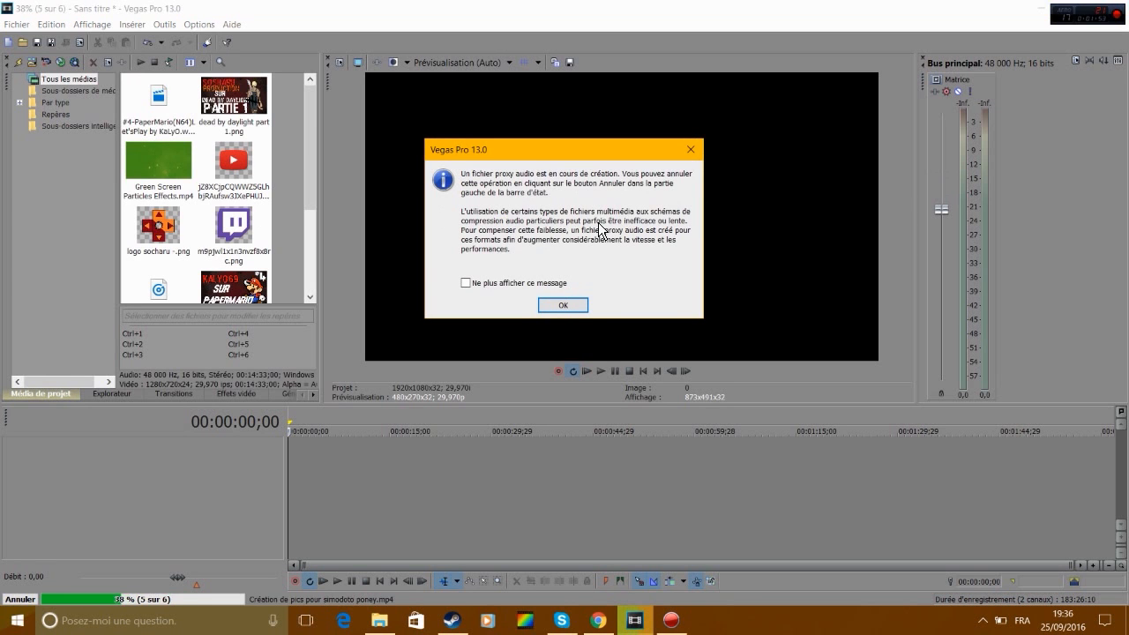
pyautogui.click(583, 309)
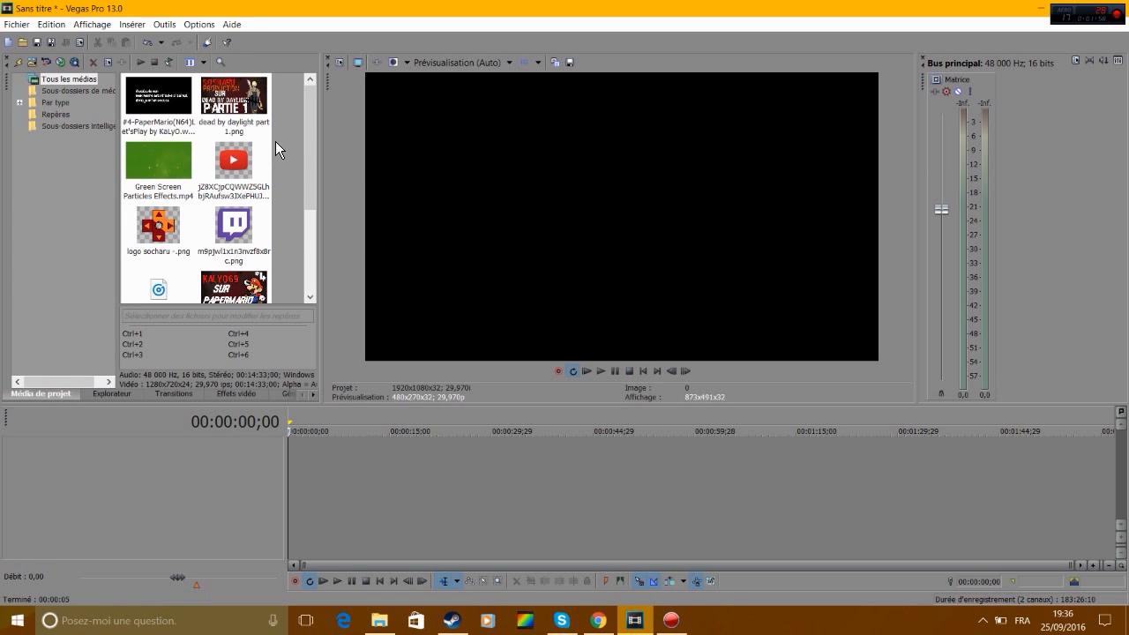
pyautogui.moveTo(319, 245); pyautogui.dragTo(432, 257)
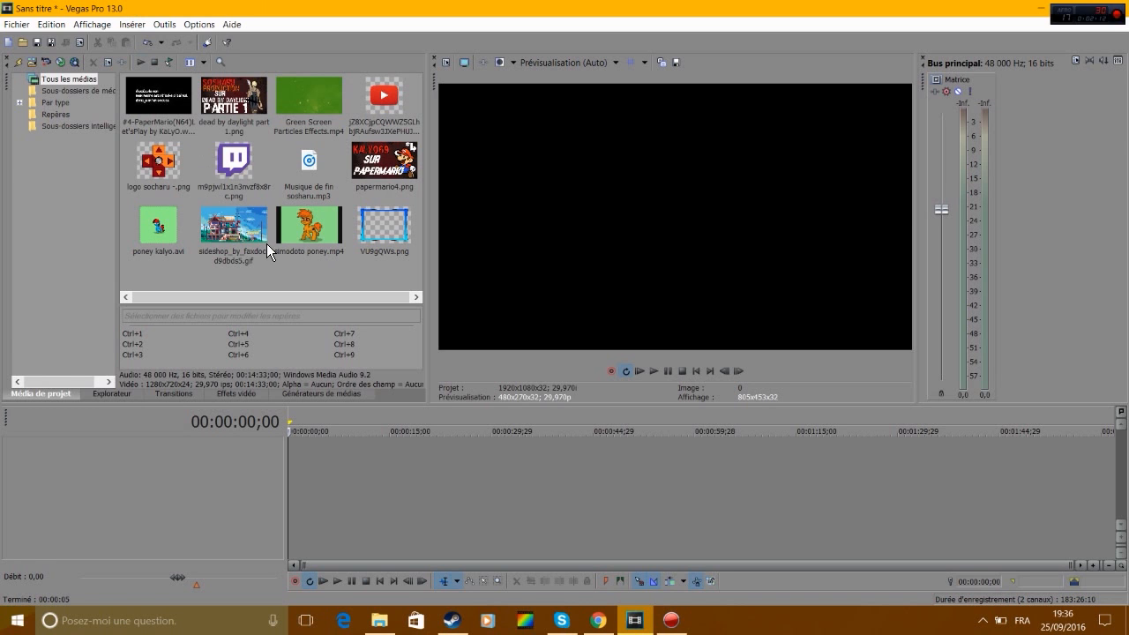
# Step: Place the shop GIF at the start of the empty timeline on a new video track
pyautogui.moveTo(267, 244); pyautogui.dragTo(363, 480)
pyautogui.moveTo(289, 492); pyautogui.dragTo(289, 492)
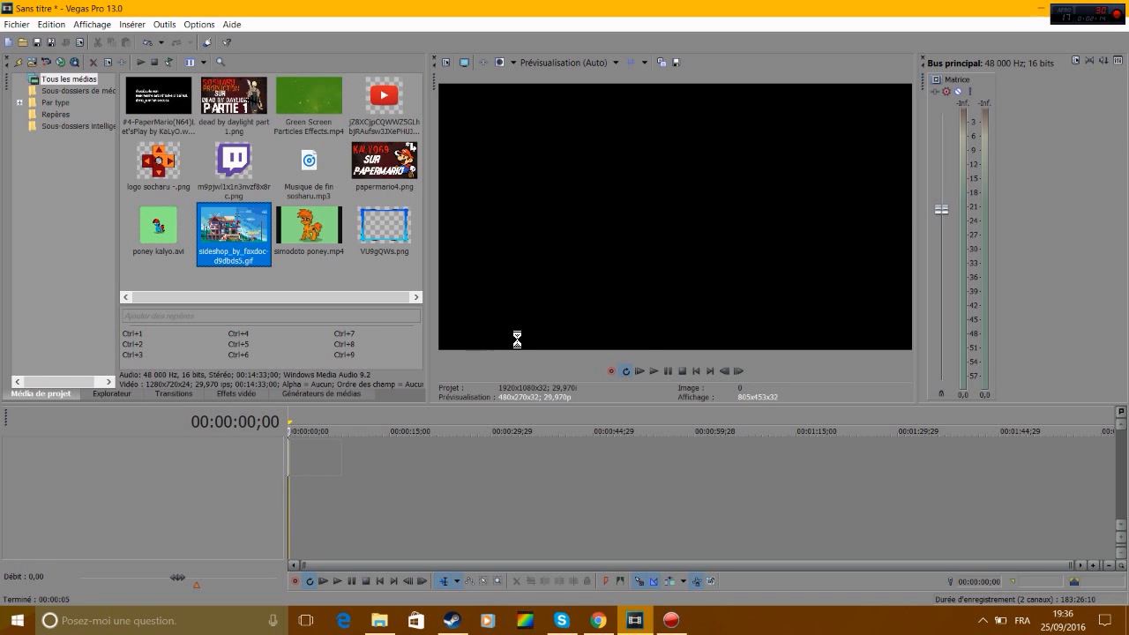
pyautogui.click(730, 254)
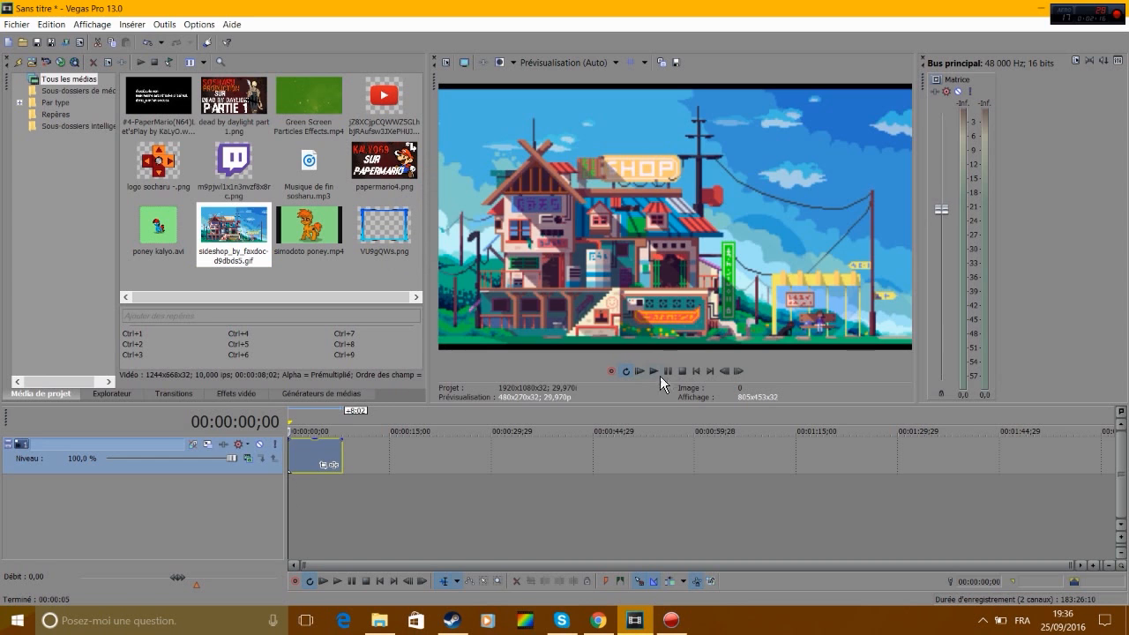
# Step: Enlarge the shop track with track motion to about 2017 by 1135 so the image fills the frame
pyautogui.click(211, 446)
pyautogui.moveTo(733, 332); pyautogui.dragTo(741, 337)
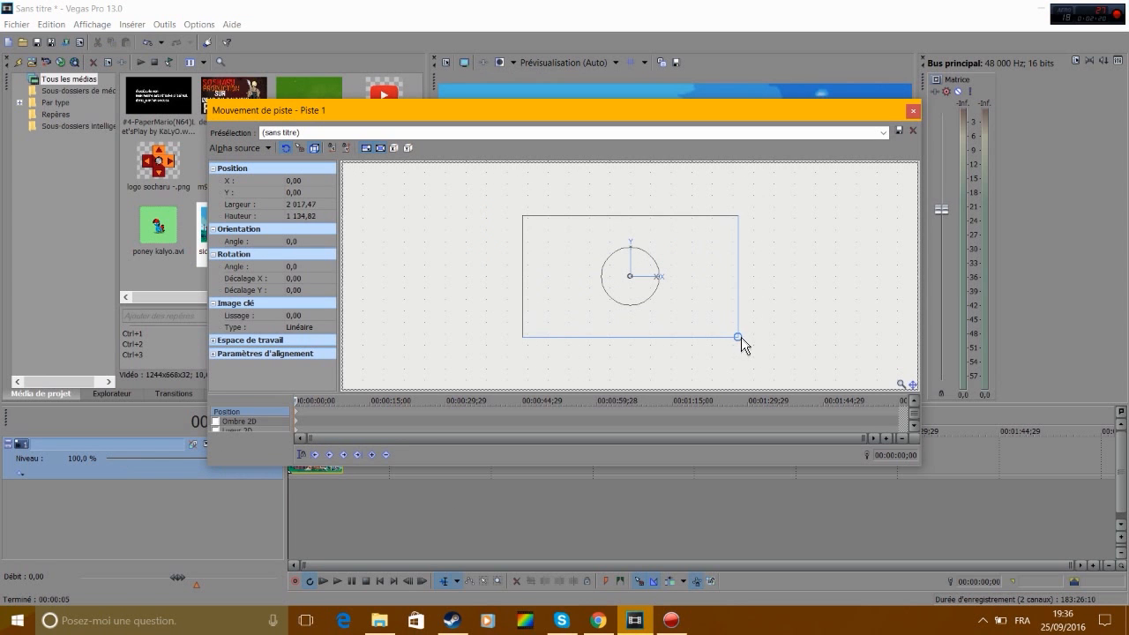
pyautogui.click(914, 111)
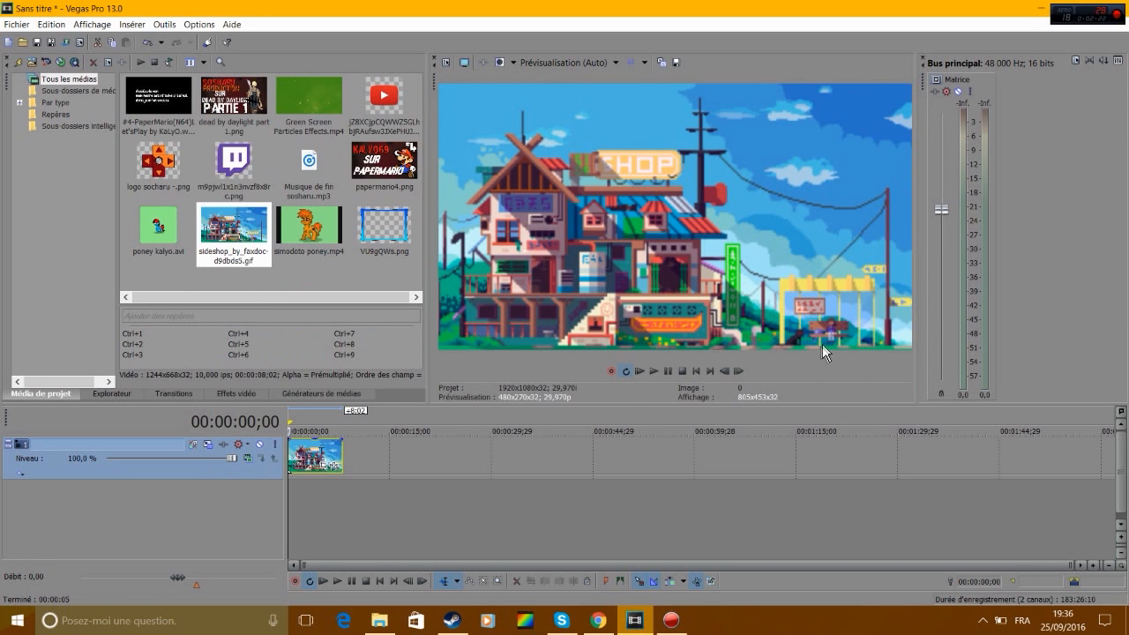
# Step: Play back the shop GIF from the start and lengthen its timeline clip by about 17:19
pyautogui.click(655, 371)
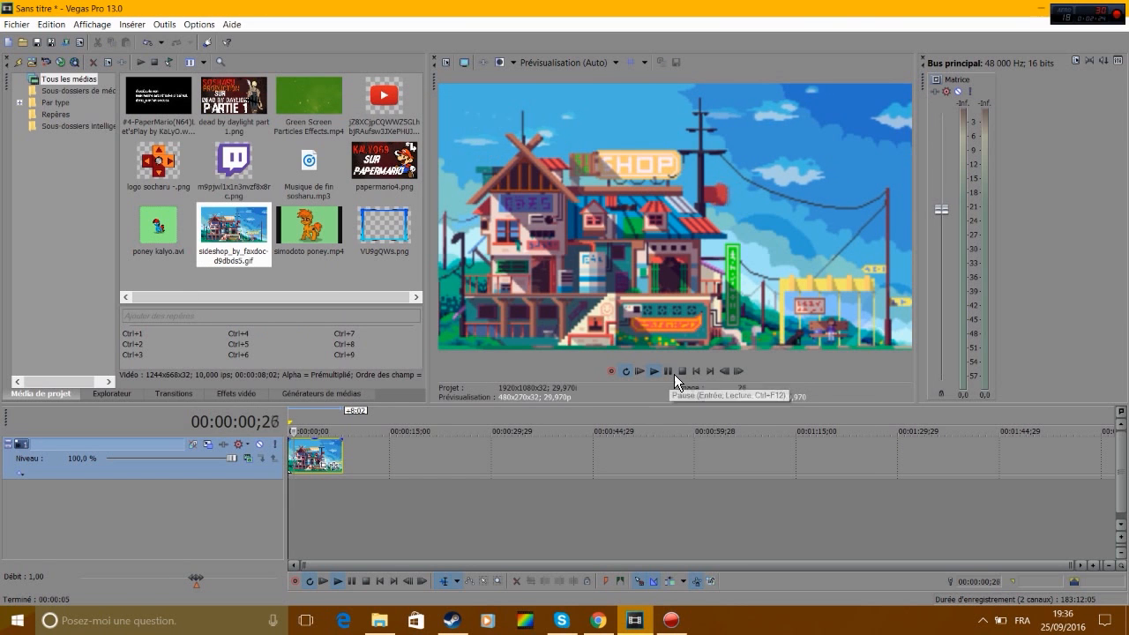
pyautogui.click(669, 371)
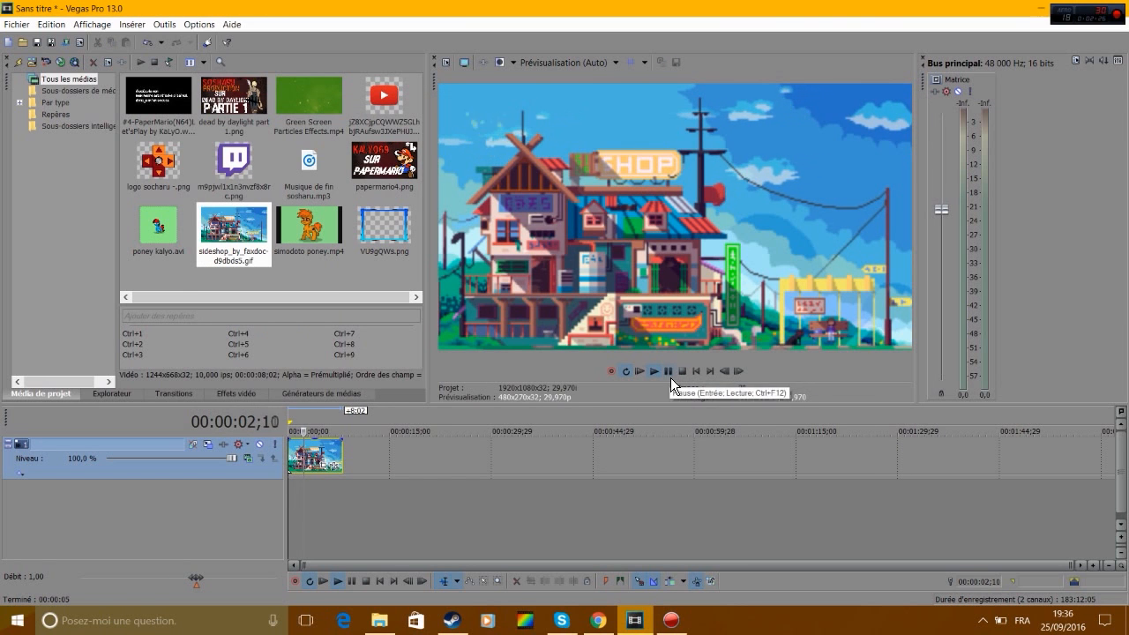
pyautogui.click(294, 456)
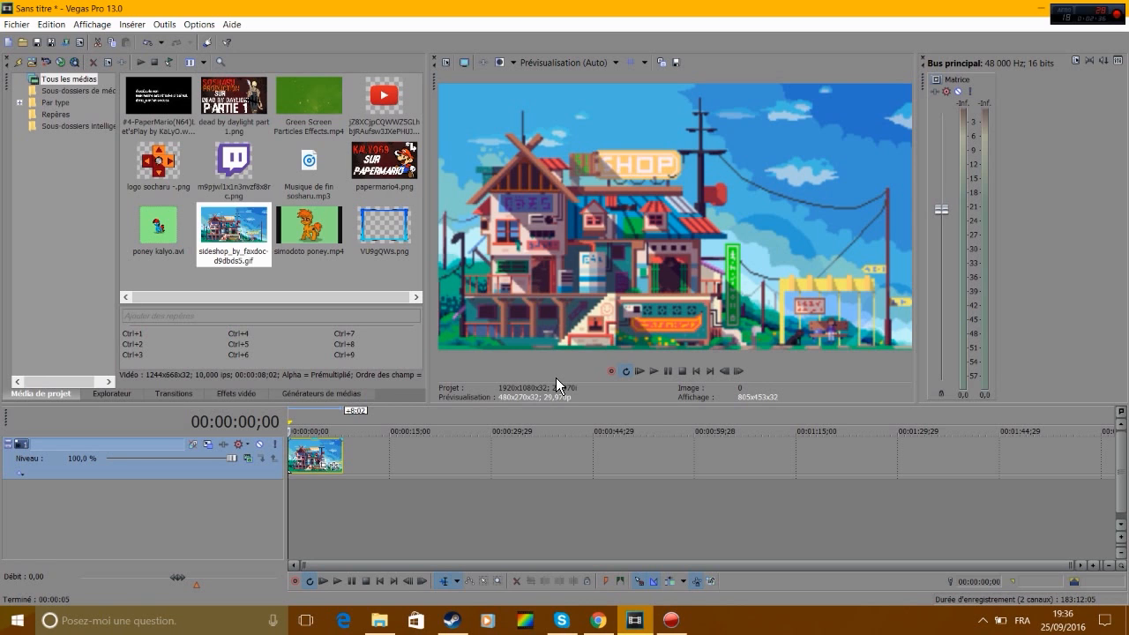
pyautogui.click(665, 374)
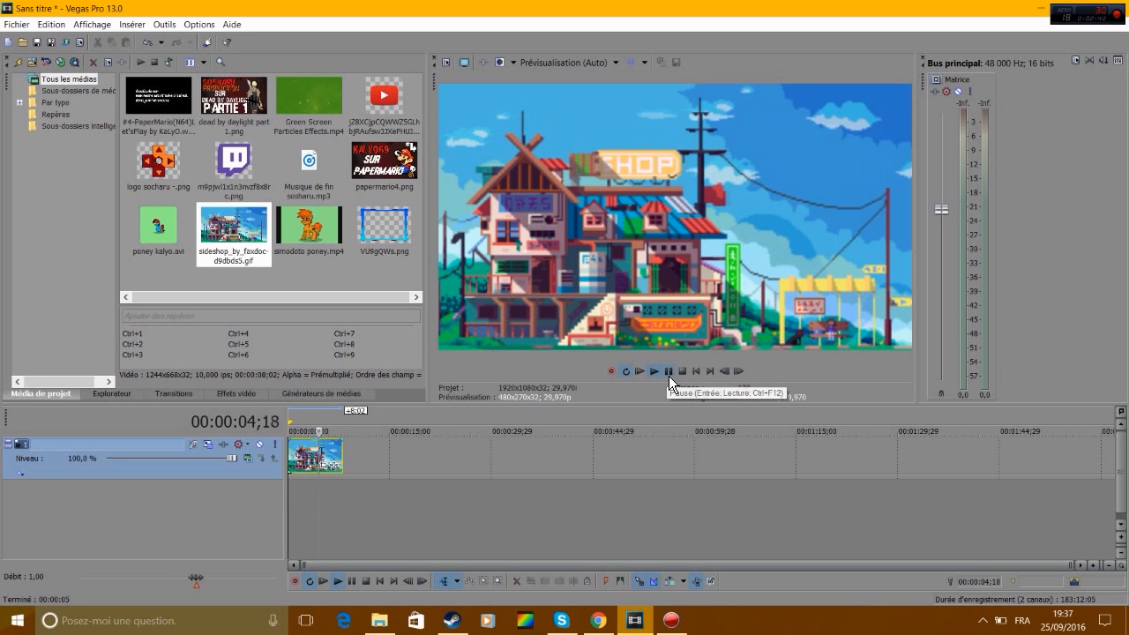
pyautogui.click(668, 376)
pyautogui.scroll(5, 437, 458)
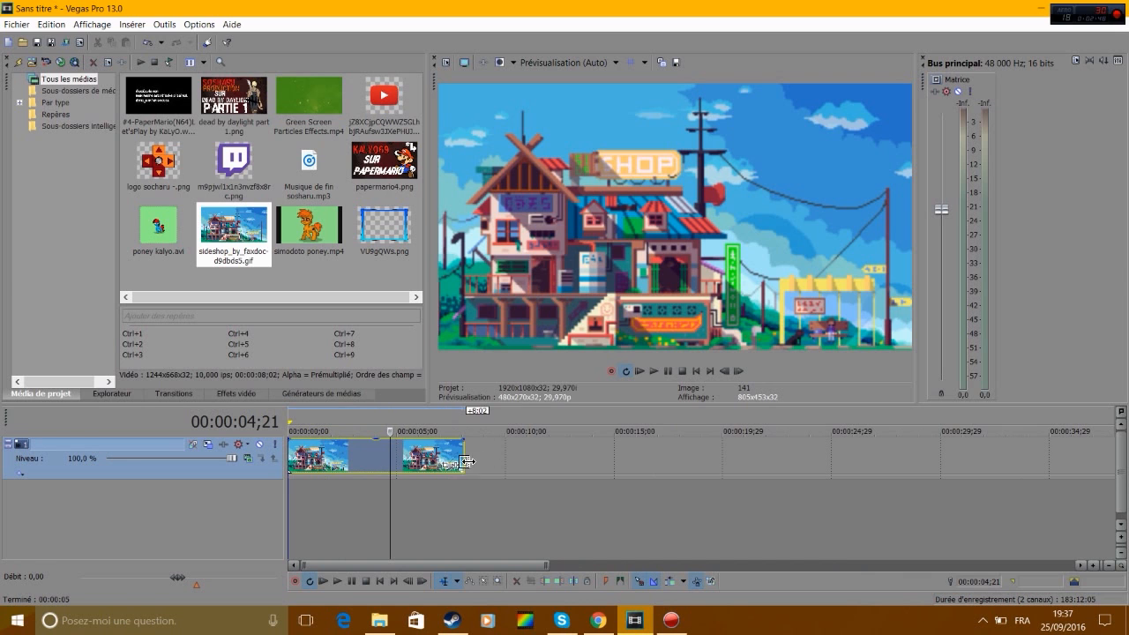
pyautogui.moveTo(471, 457); pyautogui.dragTo(852, 457)
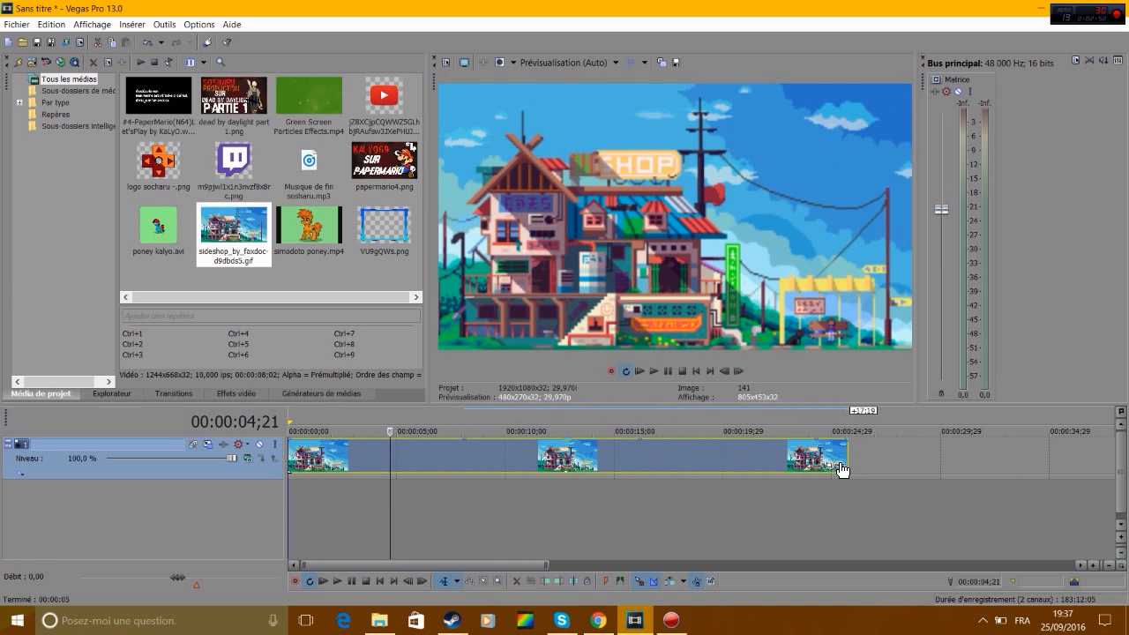
# Step: Apply Flou gaussien Sony to the shop clip, lower the horizontal range to about 0,0272 and reduce the vertical range, and preview the blur
pyautogui.click(838, 466)
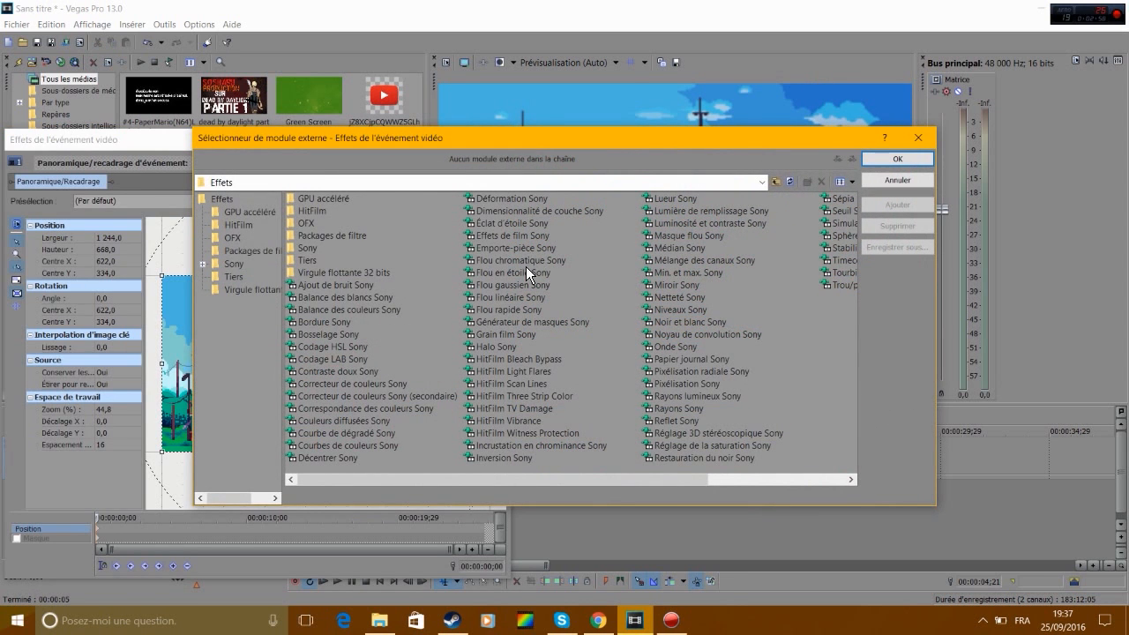
pyautogui.doubleClick(519, 287)
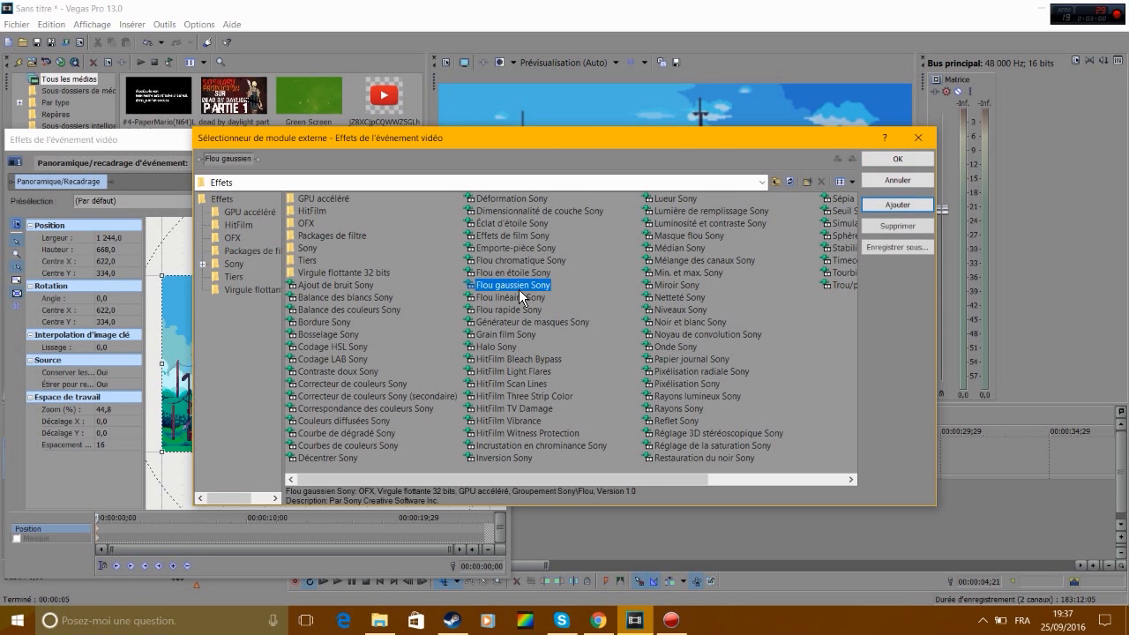
pyautogui.click(918, 159)
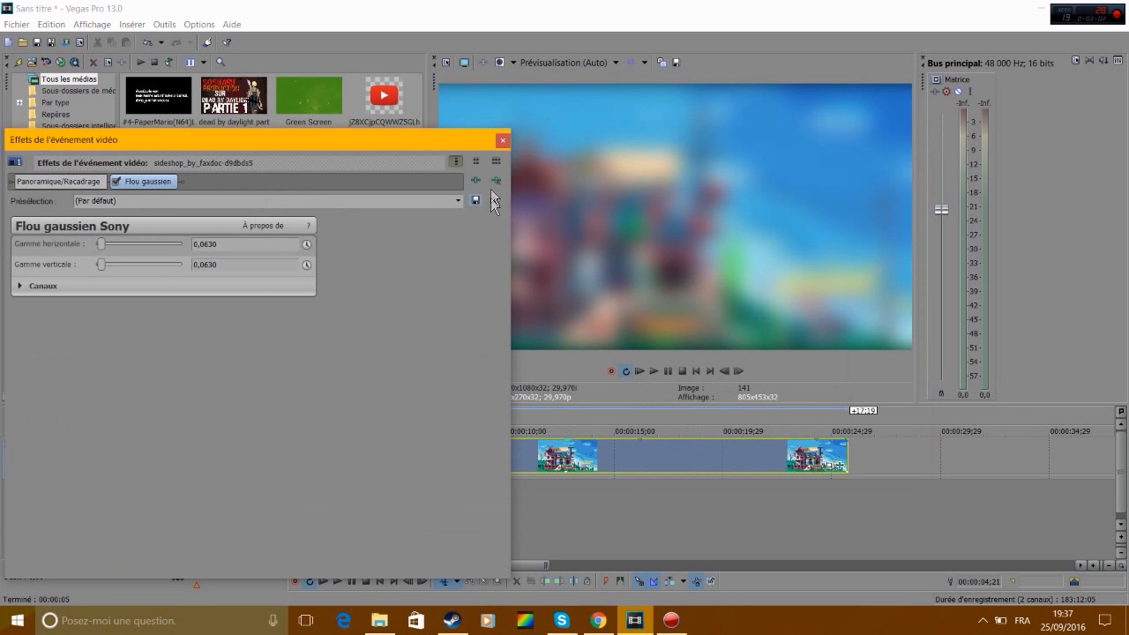
pyautogui.moveTo(455, 150); pyautogui.dragTo(445, 147)
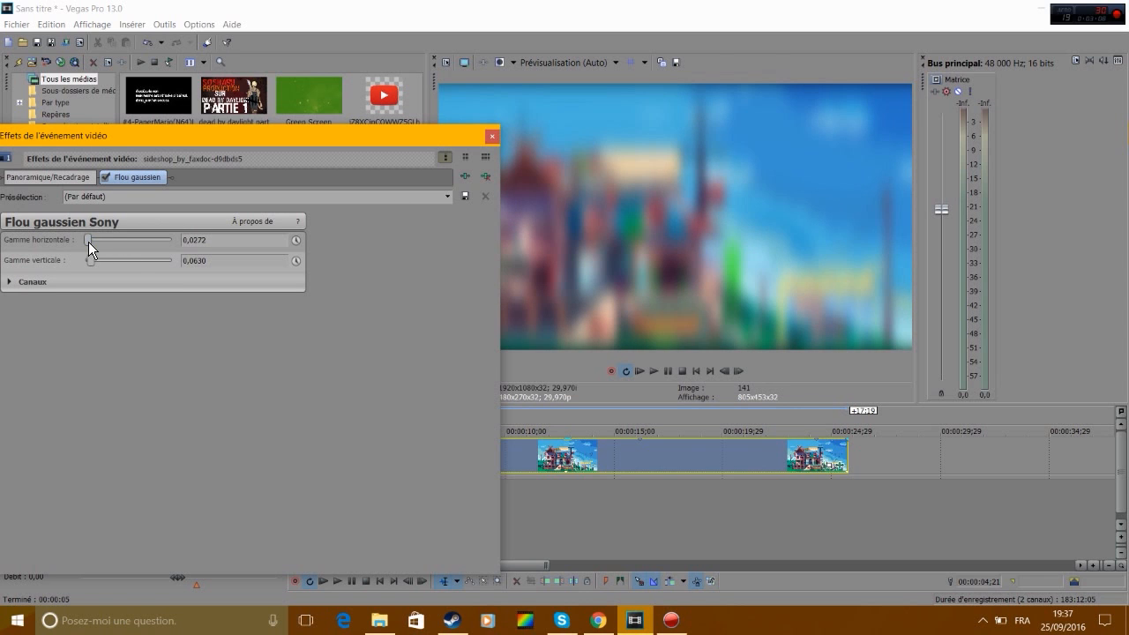
pyautogui.click(492, 136)
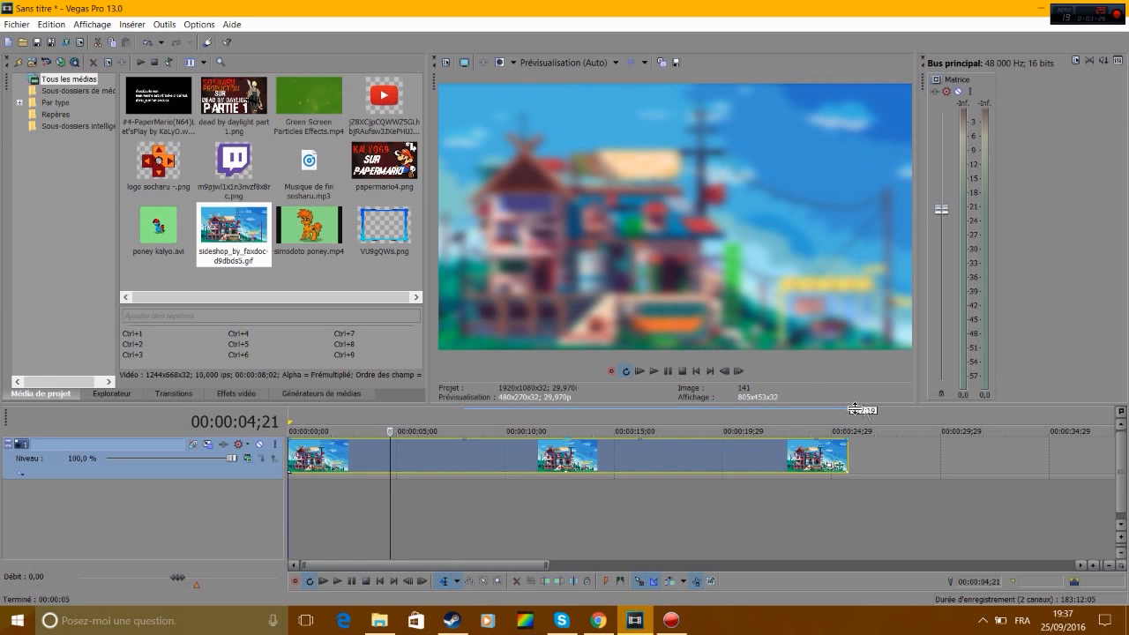
pyautogui.click(663, 374)
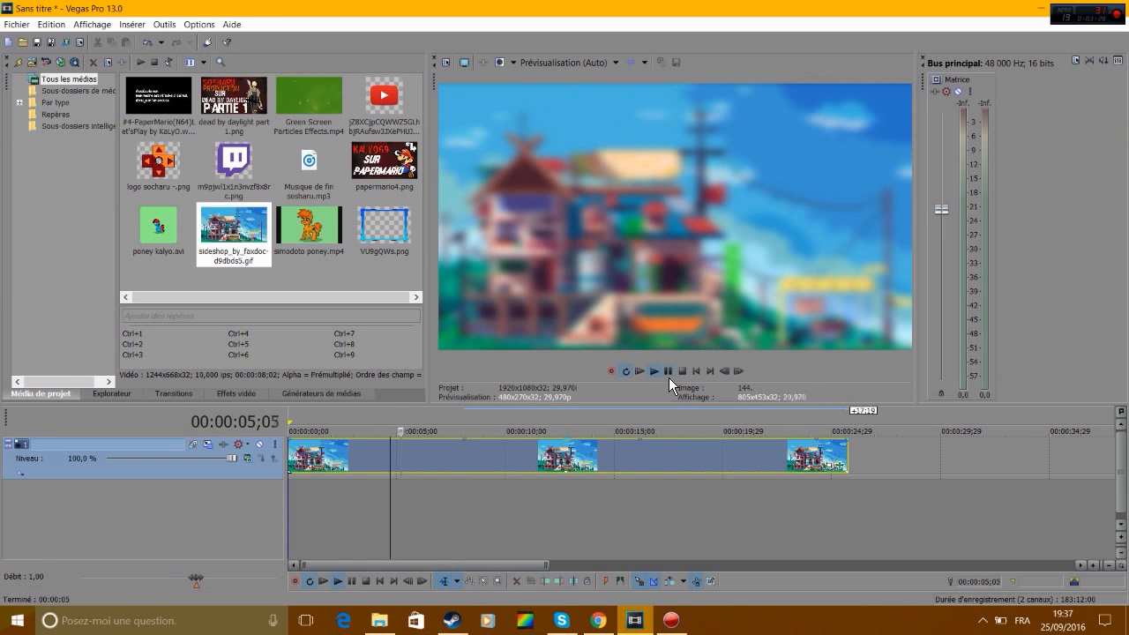
pyautogui.click(669, 372)
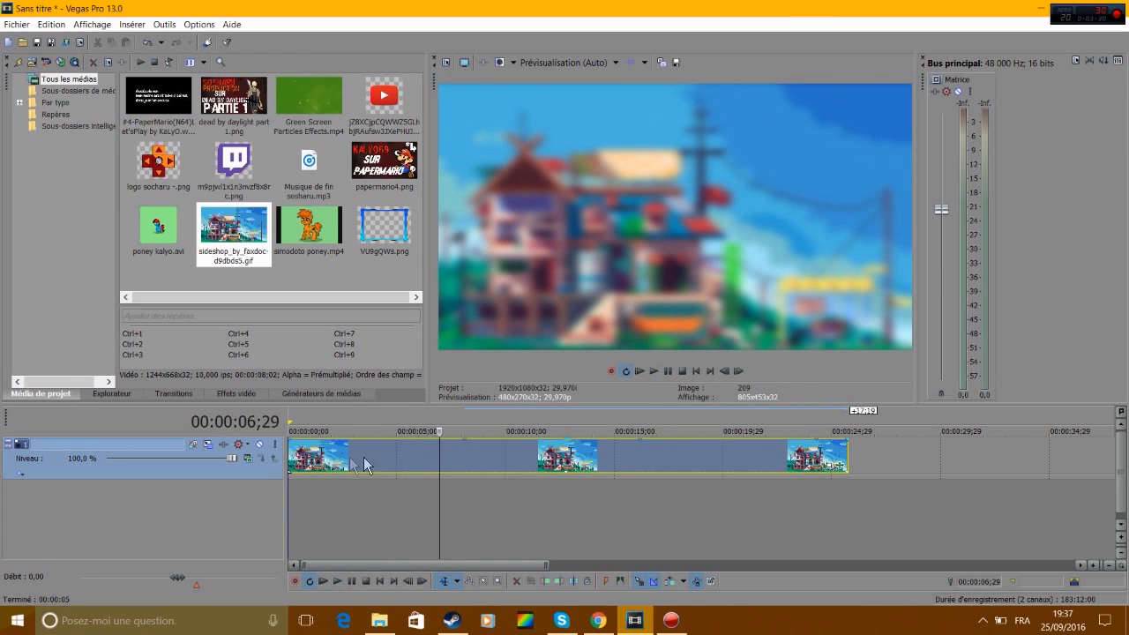
pyautogui.click(294, 457)
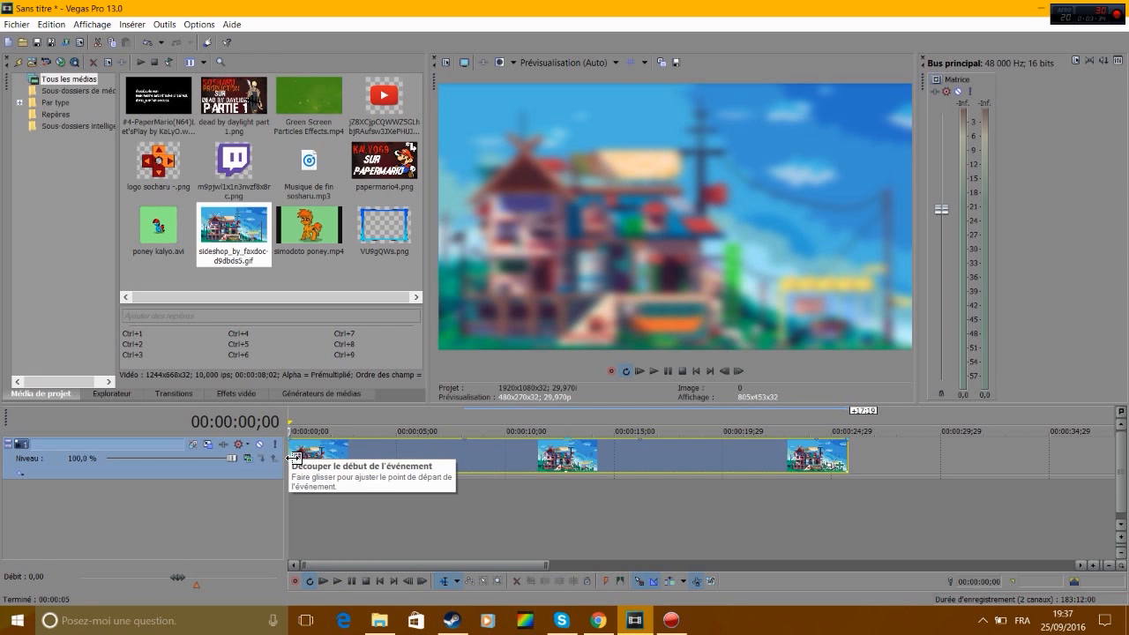
# Step: Insert a video track above the shop clip, place Green Screen Particles Effects.mp4 at its start, and play it back
pyautogui.hotkey('ctrl', 'shift', 'q')
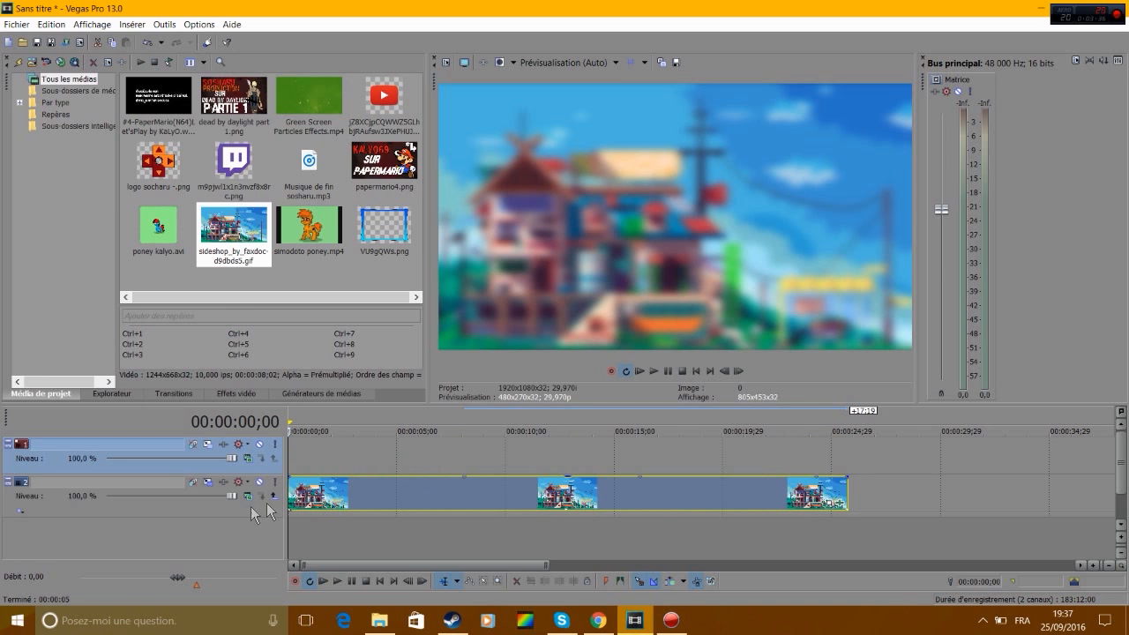
pyautogui.rightClick(256, 477)
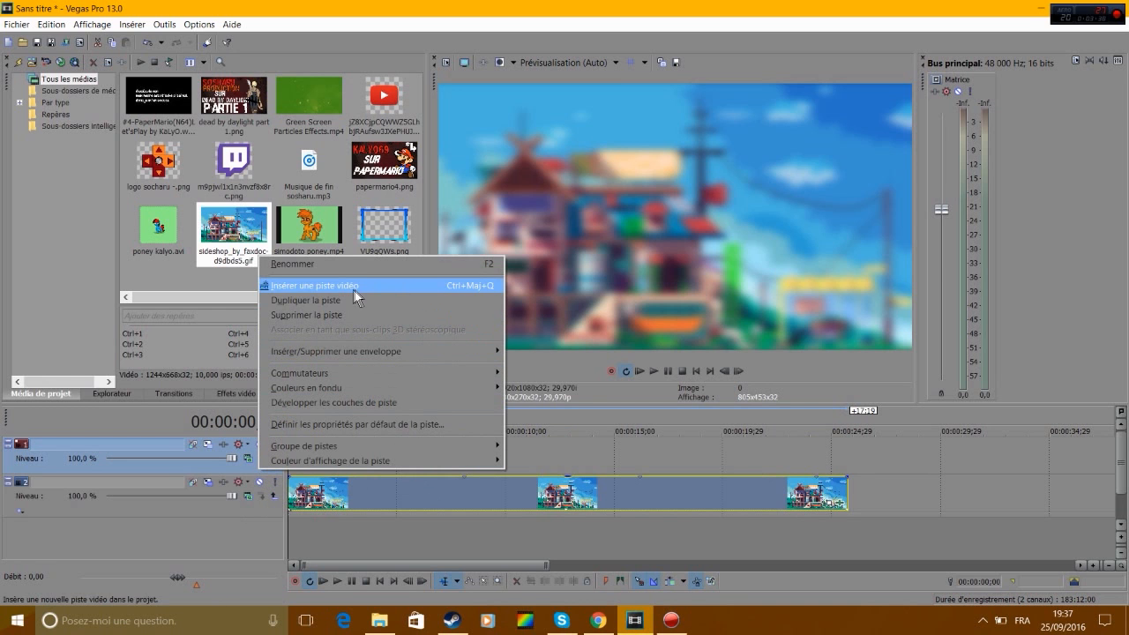
pyautogui.click(357, 540)
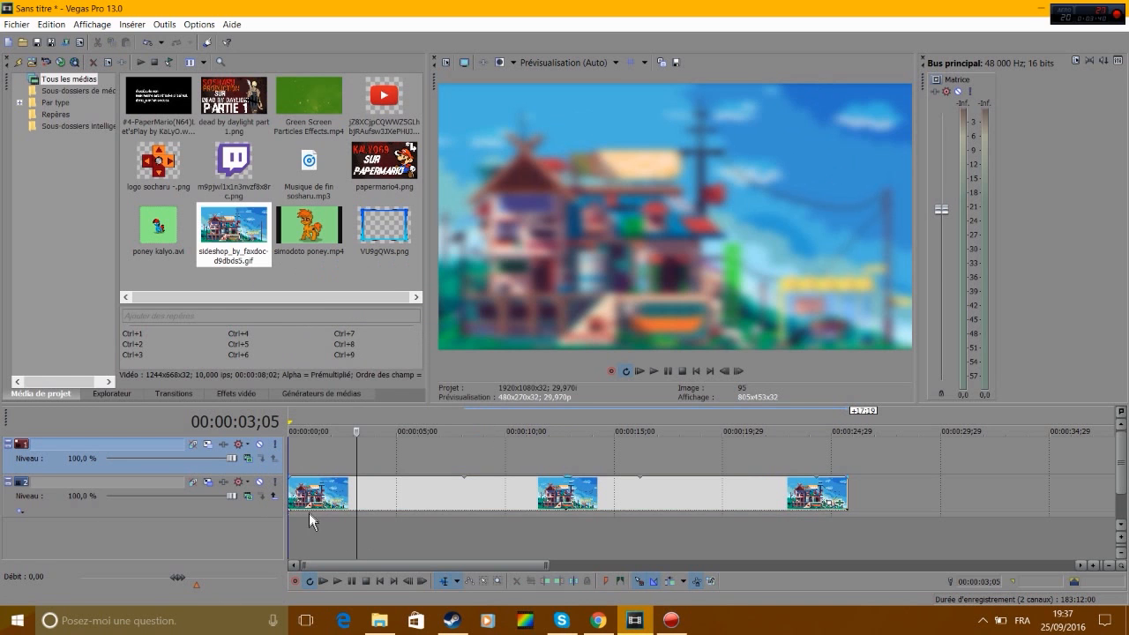
pyautogui.click(291, 501)
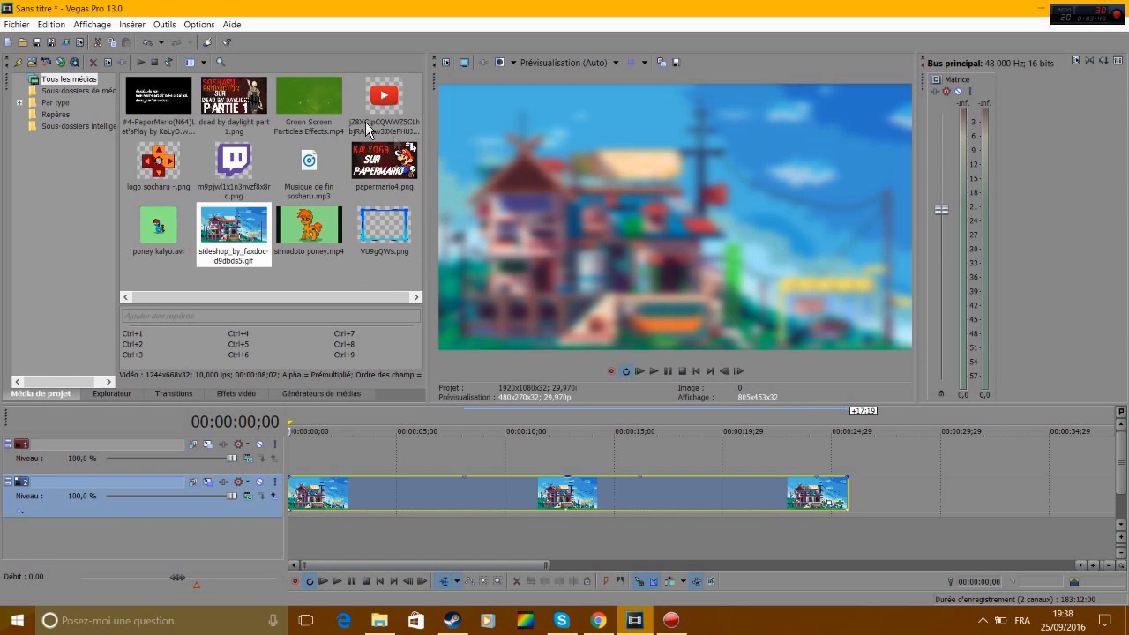
pyautogui.moveTo(333, 104); pyautogui.dragTo(293, 453)
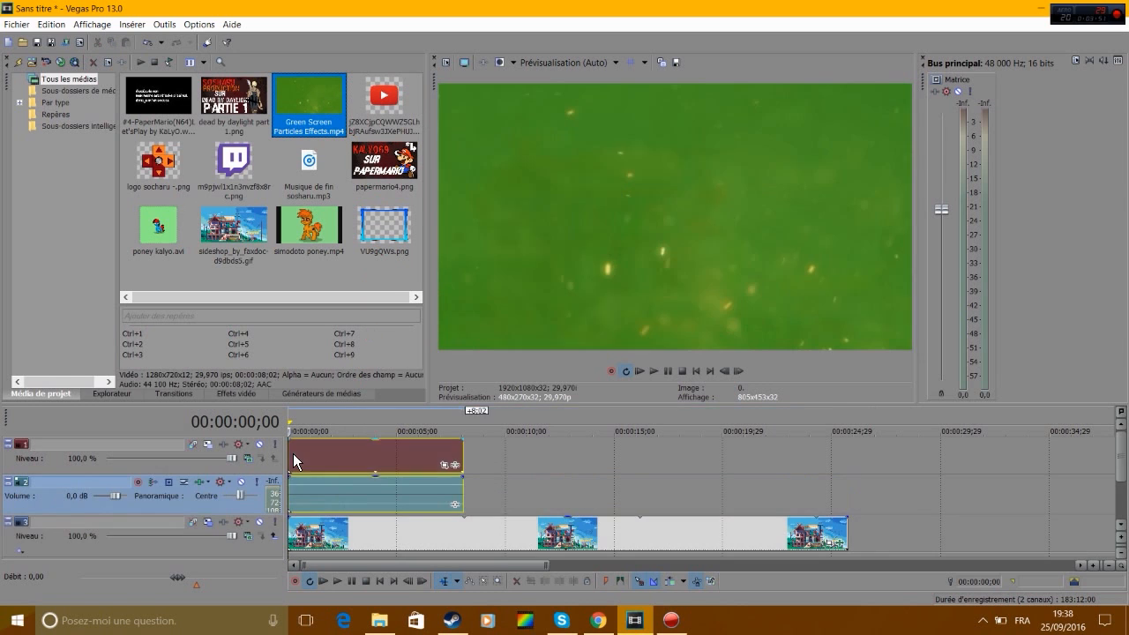
pyautogui.click(665, 375)
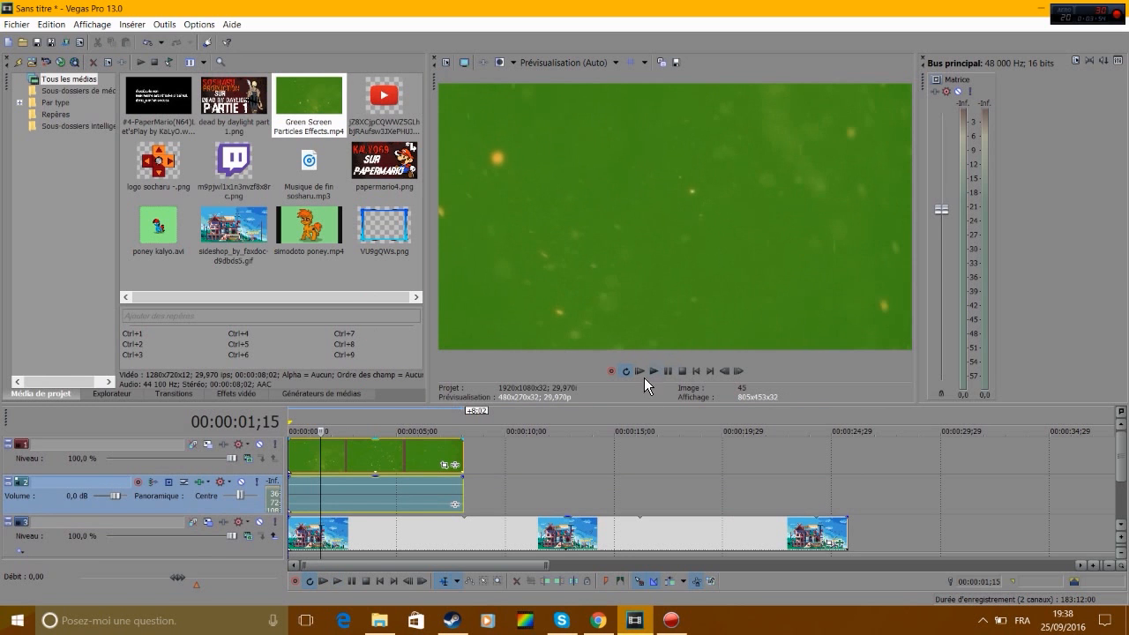
# Step: Apply Incrustation en chrominance Sony to the particles clip and sample its green background as the key colour
pyautogui.click(455, 464)
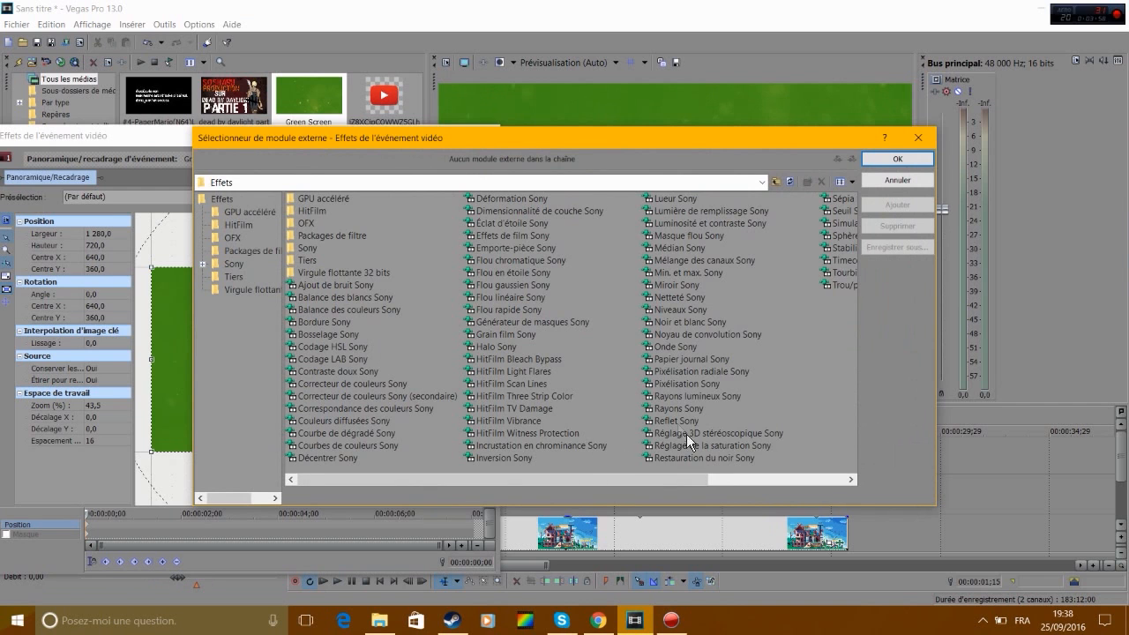
pyautogui.doubleClick(527, 448)
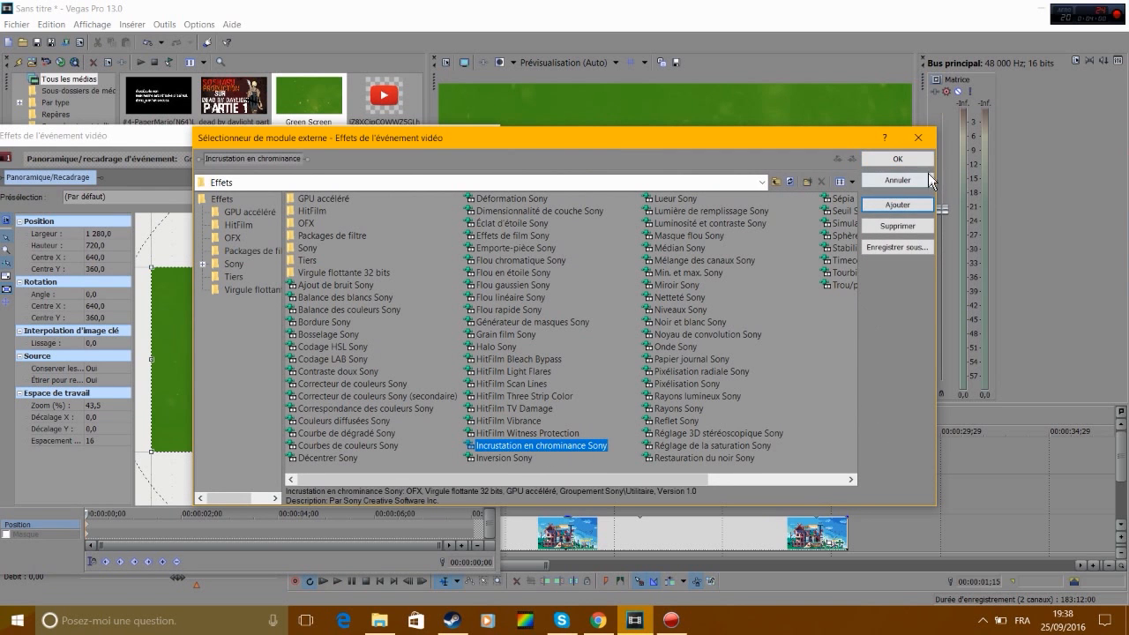
pyautogui.click(897, 160)
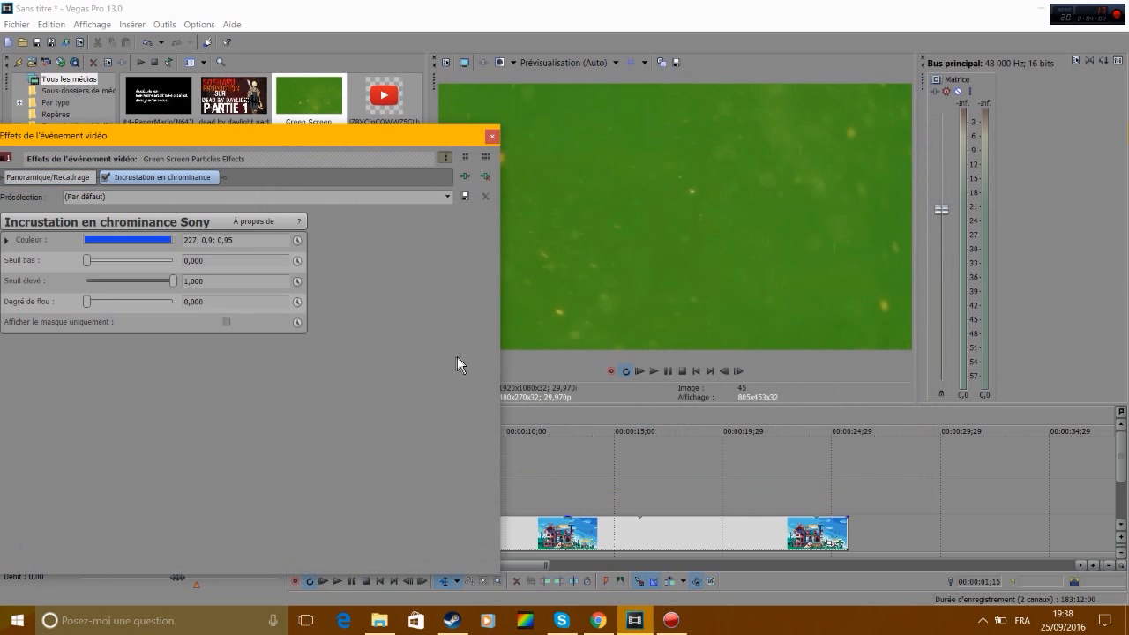
pyautogui.click(101, 240)
pyautogui.click(96, 255)
pyautogui.click(804, 341)
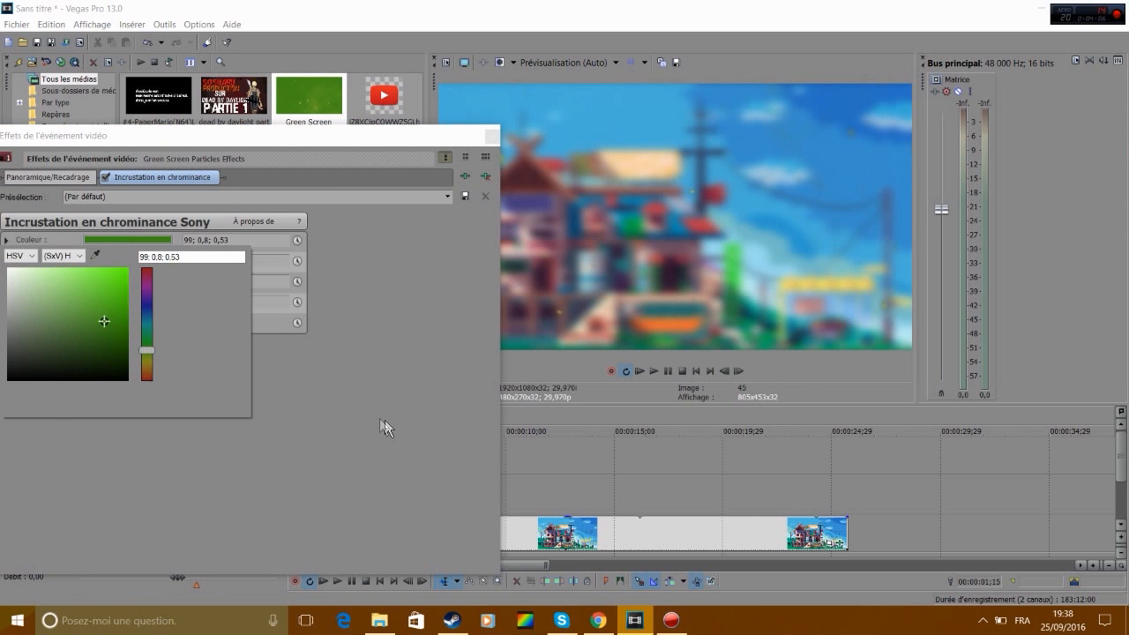
pyautogui.click(384, 419)
# Step: Lower the chroma key's Seuil élevé to about 0,660 and play back the keyed particles from the start
pyautogui.moveTo(89, 261); pyautogui.dragTo(94, 261)
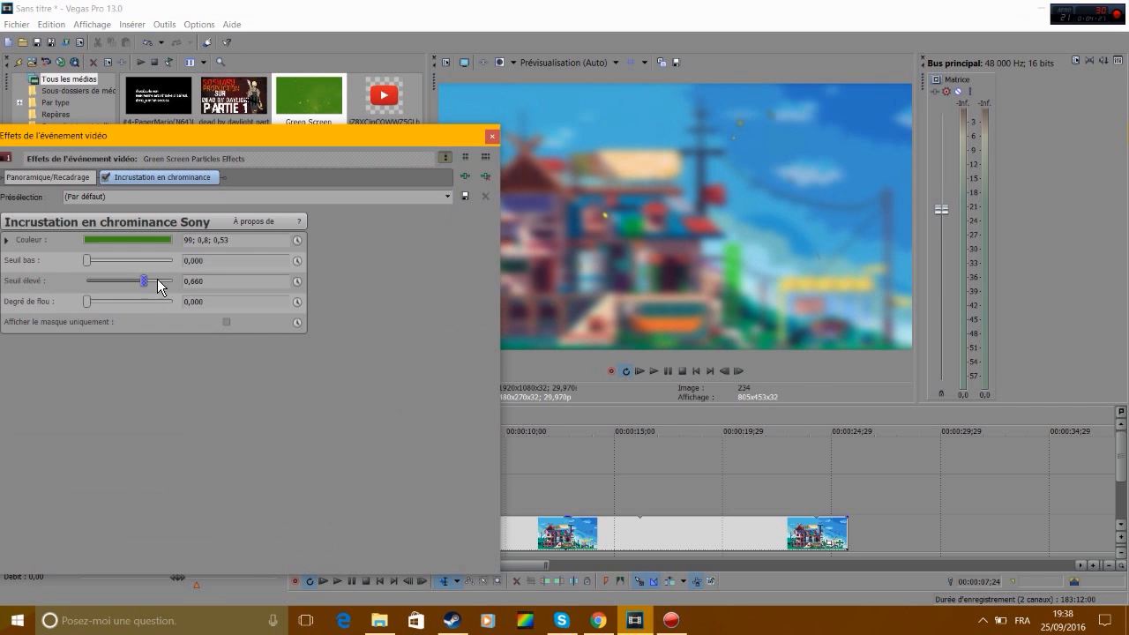
pyautogui.click(491, 136)
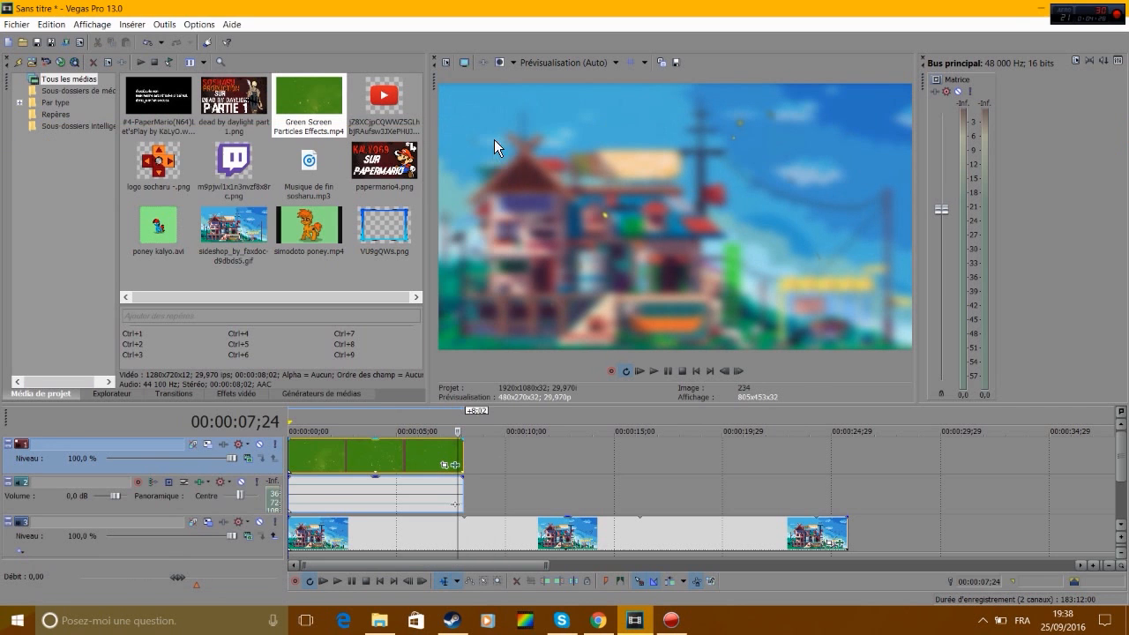
pyautogui.click(291, 450)
pyautogui.click(658, 371)
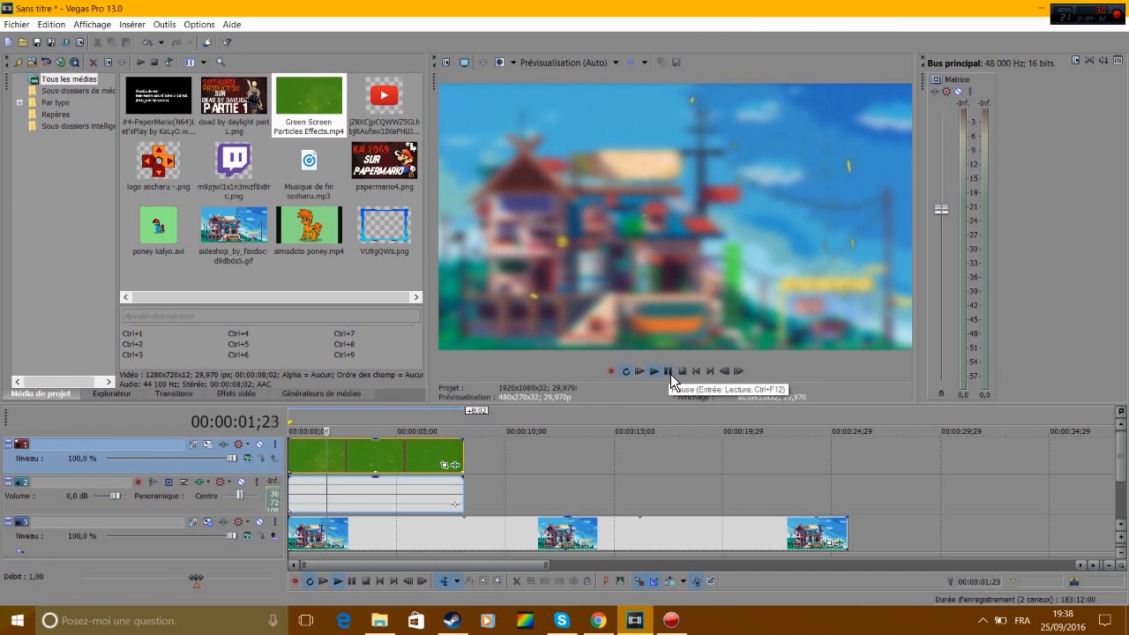
pyautogui.click(669, 372)
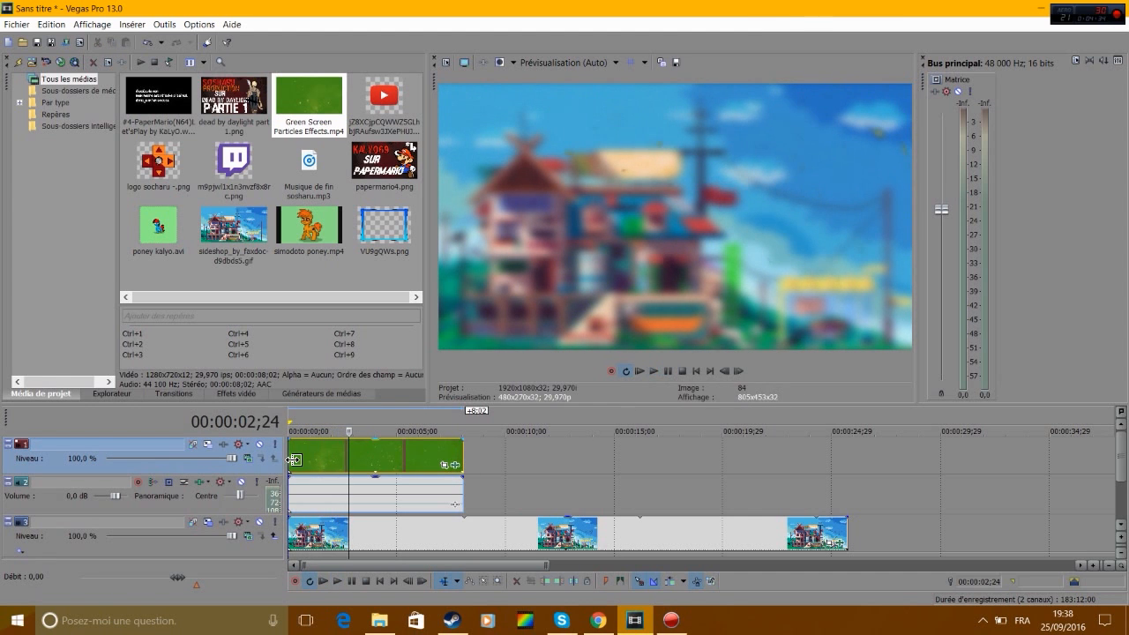
# Step: Extend the particles clip from the timeline start to about 24 seconds, just short of the shop clip's end
pyautogui.click(294, 459)
pyautogui.moveTo(463, 450); pyautogui.dragTo(808, 455)
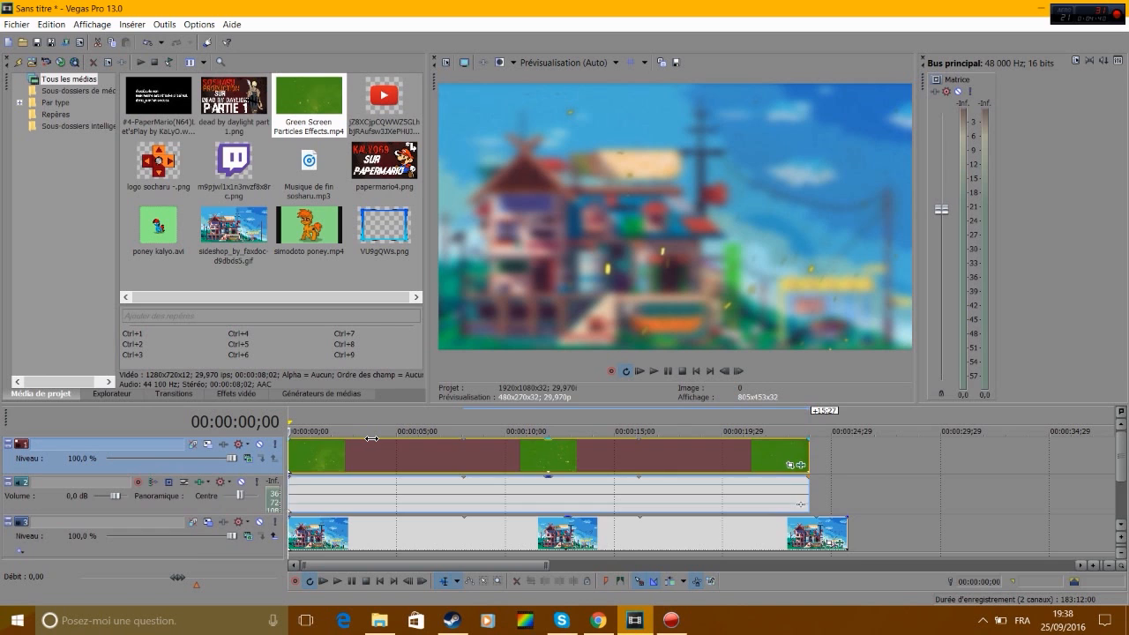
# Step: Insert a video track above the particles and place logo socharu -.png on it, extended to the particles clip's end
pyautogui.hotkey('ctrl', 'shift', 'q')
pyautogui.rightClick(261, 466)
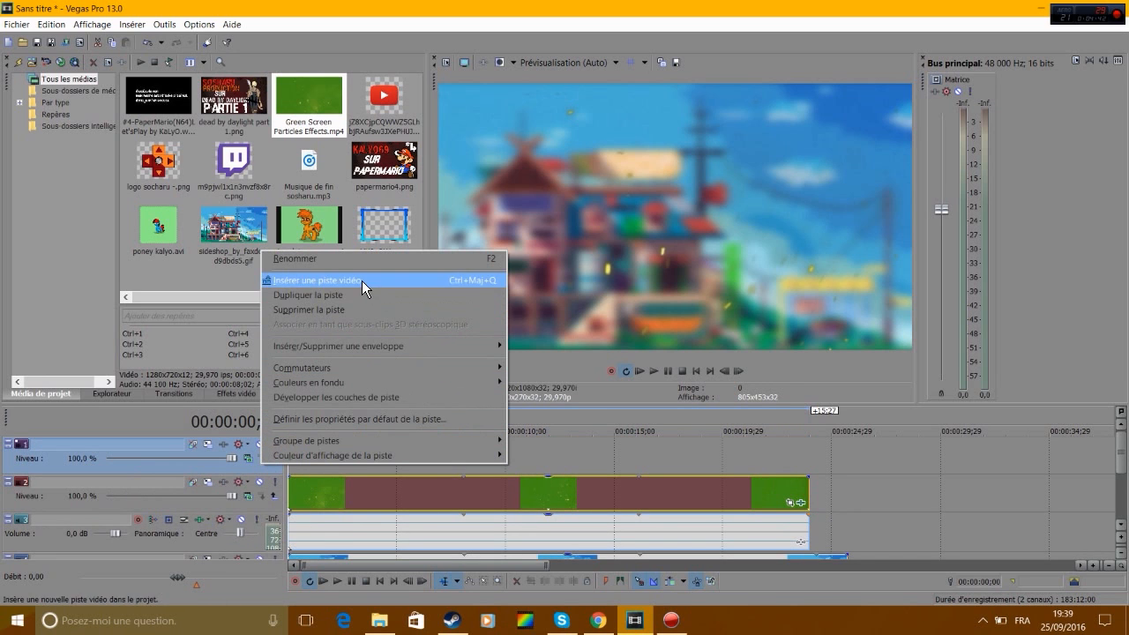
pyautogui.click(700, 399)
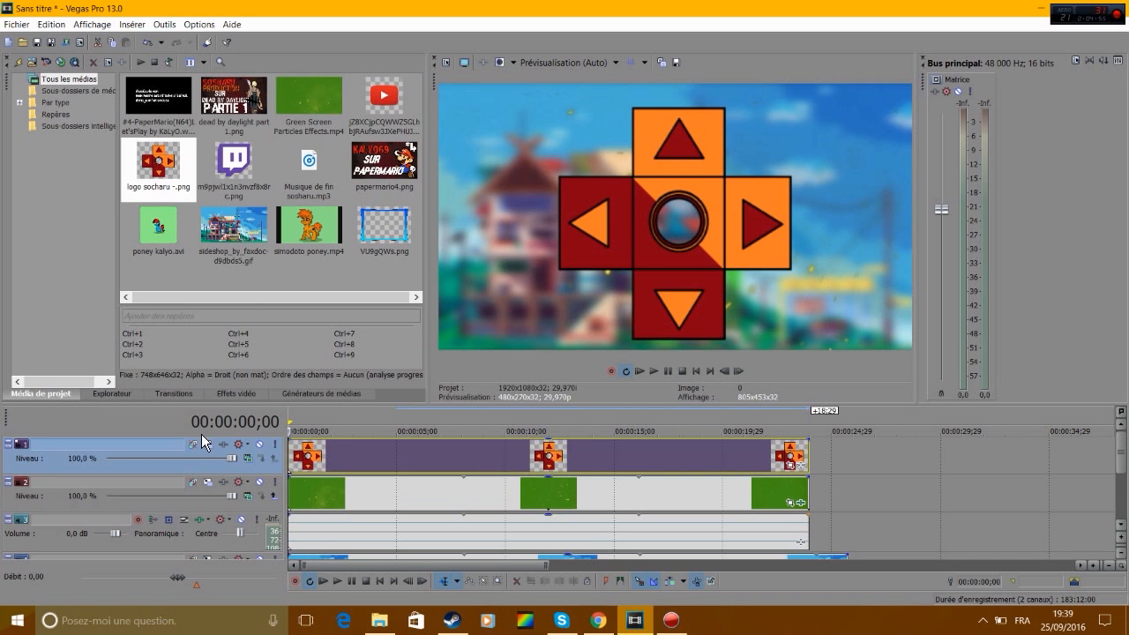
# Step: Shrink the logo to about half size around the frame's centre with track motion, and preview it
pyautogui.click(193, 444)
pyautogui.moveTo(748, 96); pyautogui.dragTo(382, 341)
pyautogui.moveTo(391, 554); pyautogui.dragTo(337, 526)
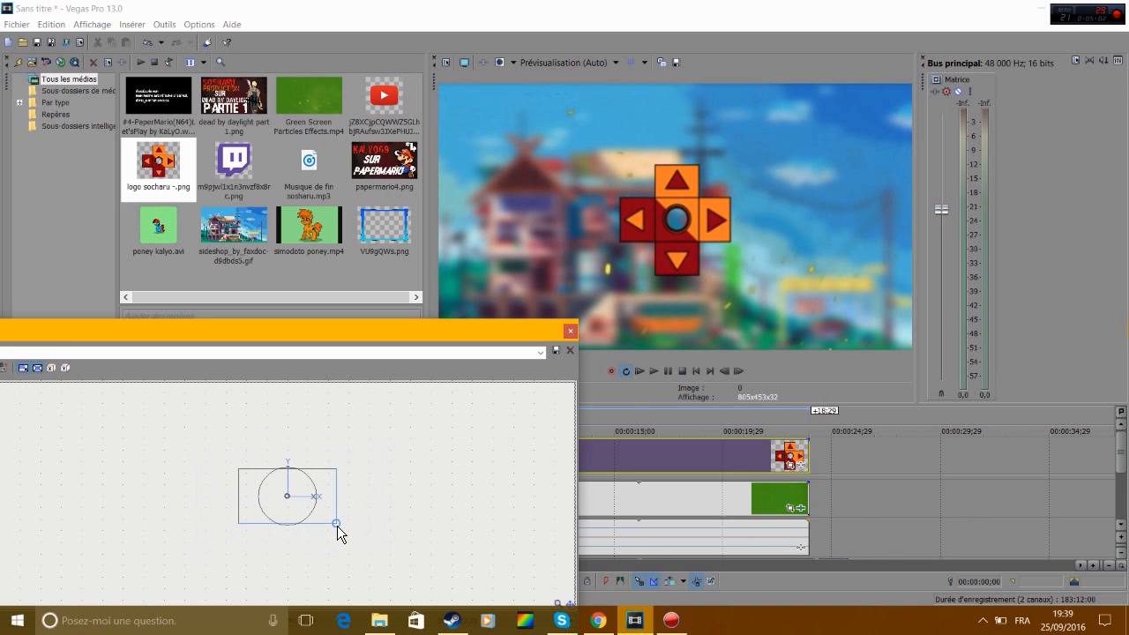
pyautogui.click(569, 332)
pyautogui.click(655, 372)
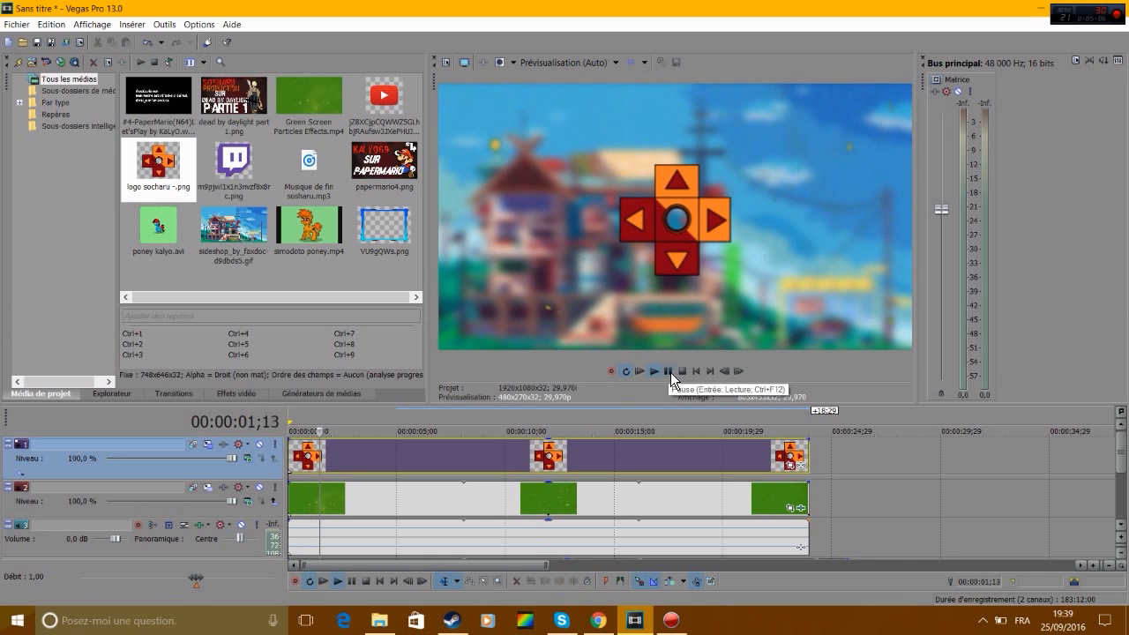
pyautogui.click(670, 373)
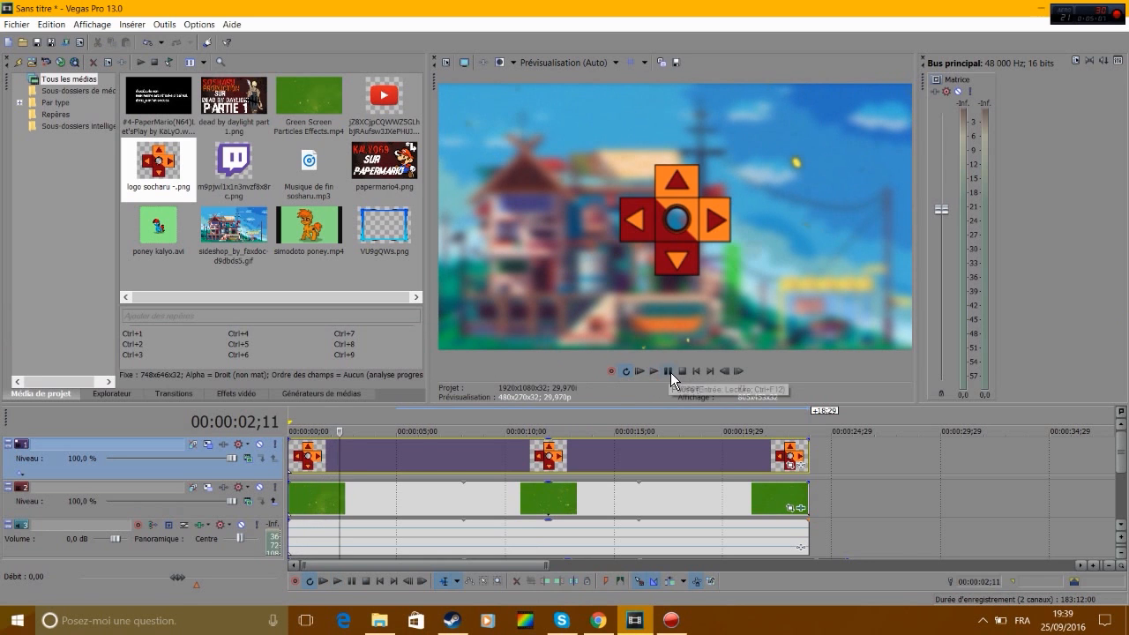
pyautogui.click(294, 456)
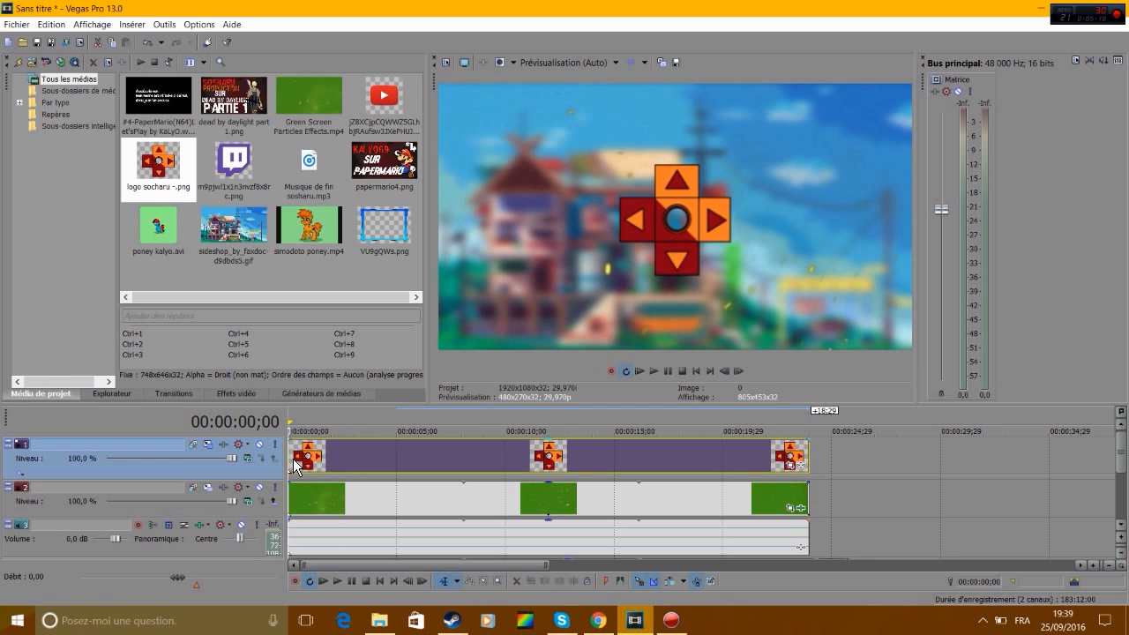
# Step: Insert a video track above the logo and place dead by daylight part 1.png at its start
pyautogui.hotkey('ctrl', 'shift', 'q')
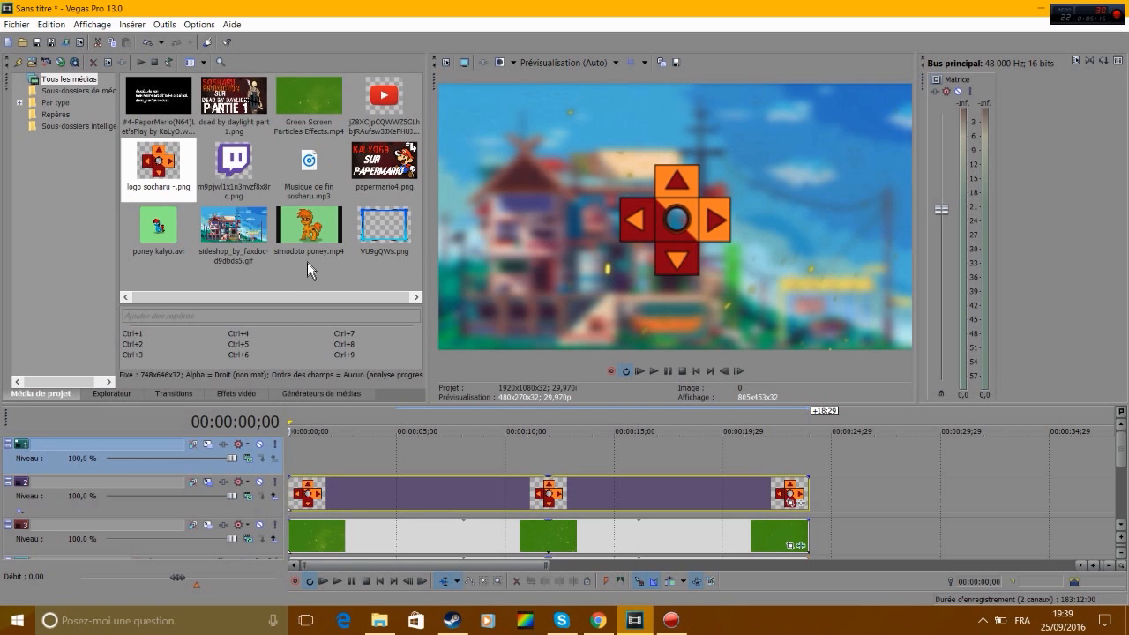
pyautogui.click(379, 215)
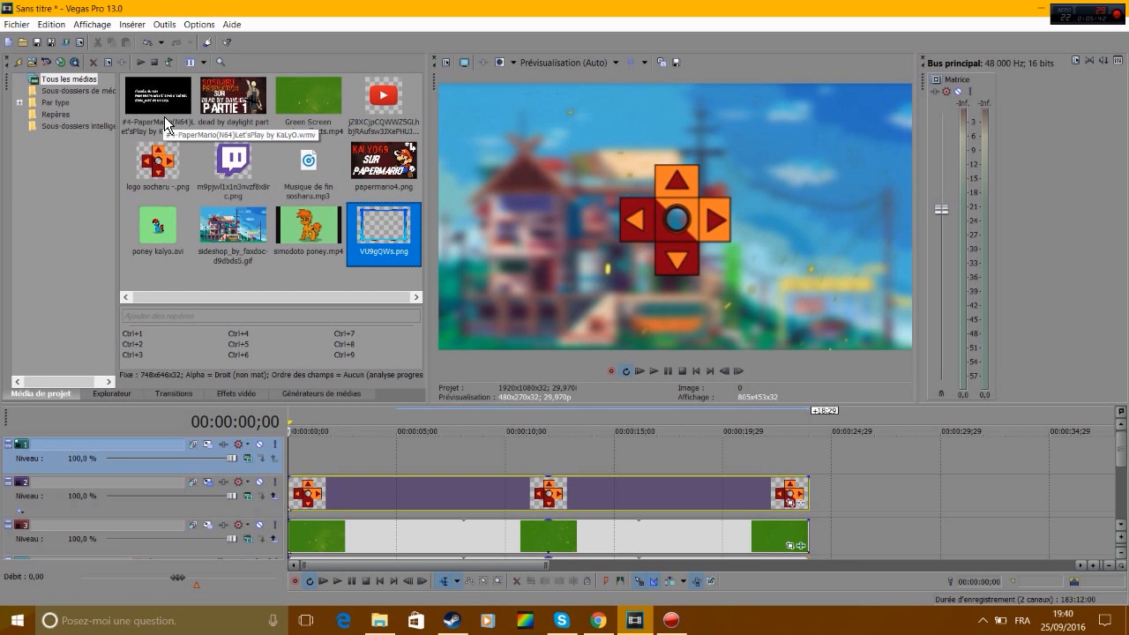
pyautogui.moveTo(236, 108); pyautogui.dragTo(302, 455)
# Step: Scale the dead by daylight image to about a third and move it left of the logo with track motion, previewing the result
pyautogui.click(210, 445)
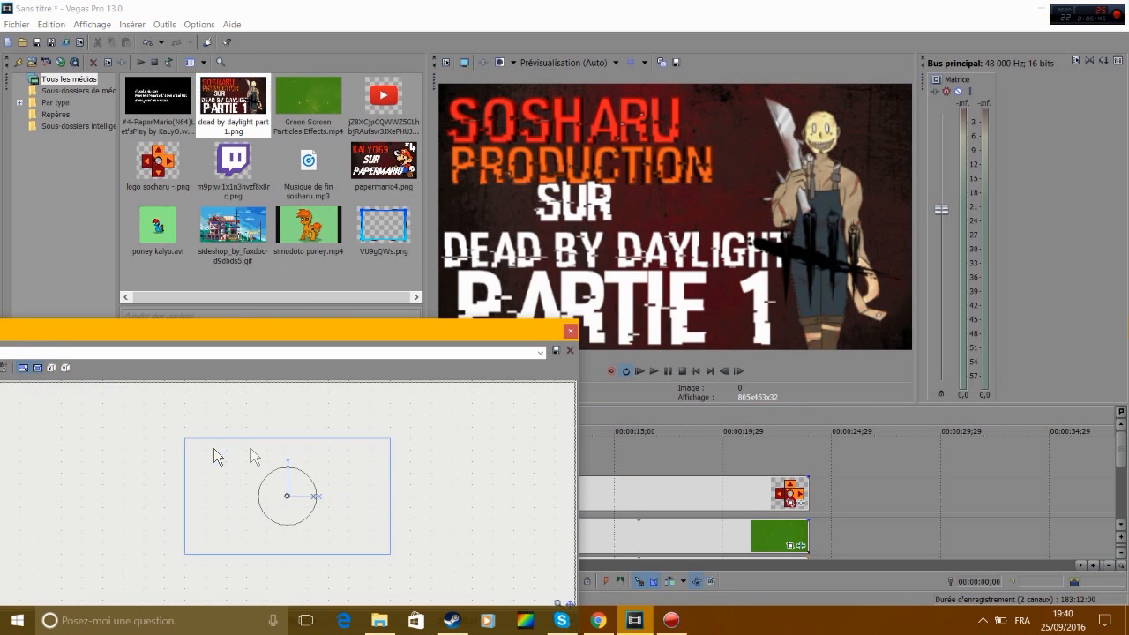
pyautogui.moveTo(388, 558); pyautogui.dragTo(259, 519)
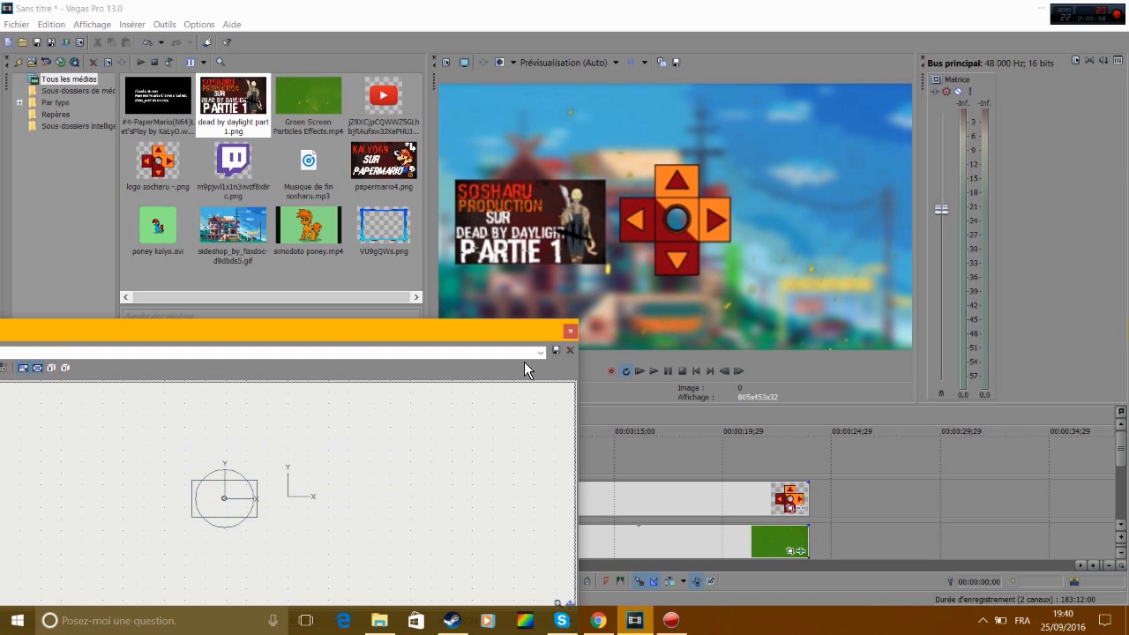
pyautogui.click(569, 331)
pyautogui.click(657, 371)
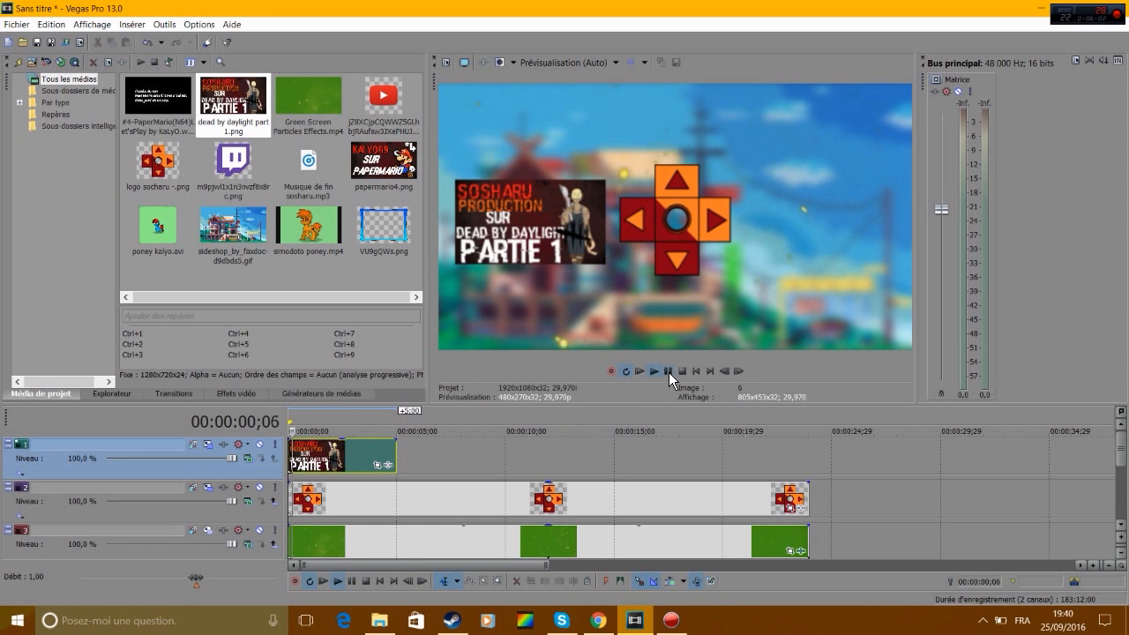
pyautogui.click(669, 372)
pyautogui.click(290, 454)
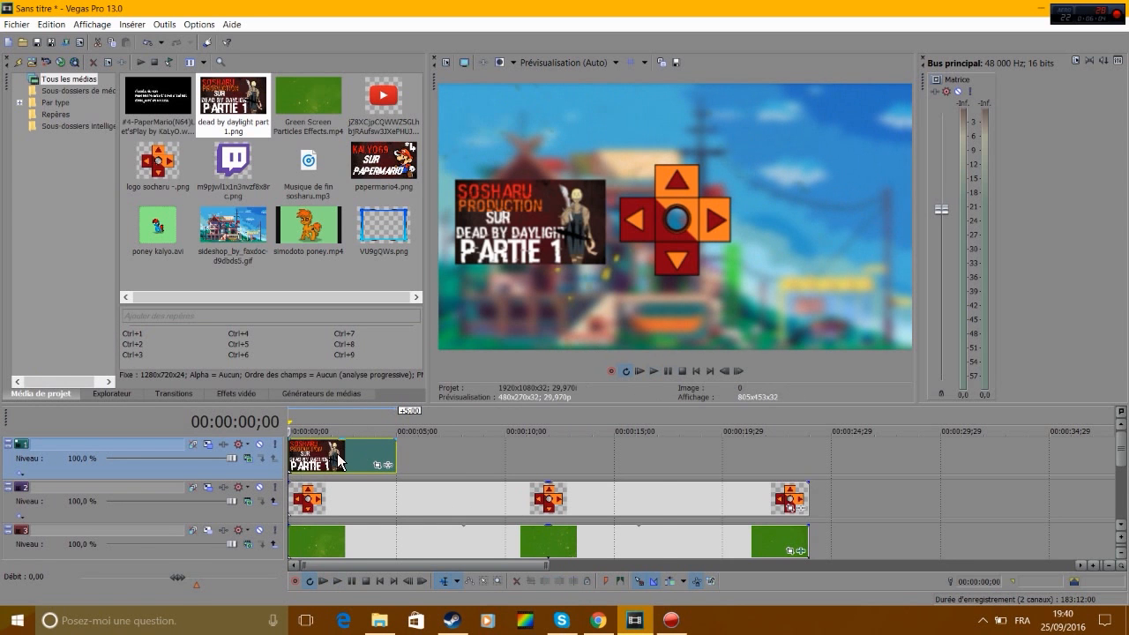
# Step: Replace the dead by daylight image with the #4-PaperMario(N64)Let'sPlay by KaLyO.wmv video and play it back from the start
pyautogui.rightClick(333, 458)
pyautogui.click(471, 317)
pyautogui.moveTo(157, 97); pyautogui.dragTo(295, 450)
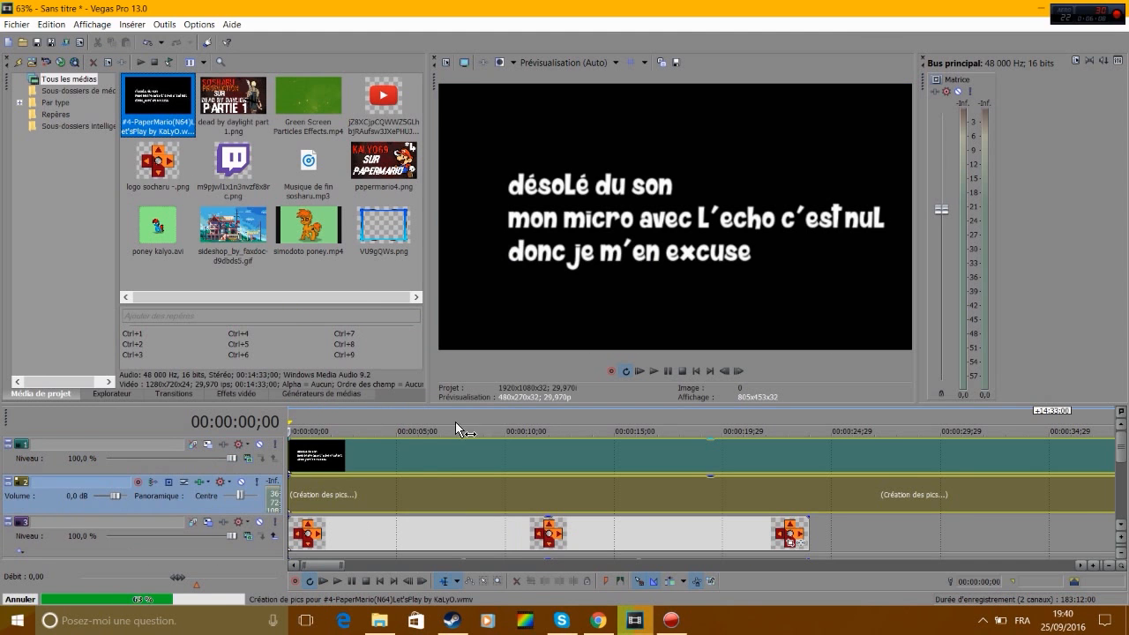
pyautogui.click(410, 468)
pyautogui.click(328, 456)
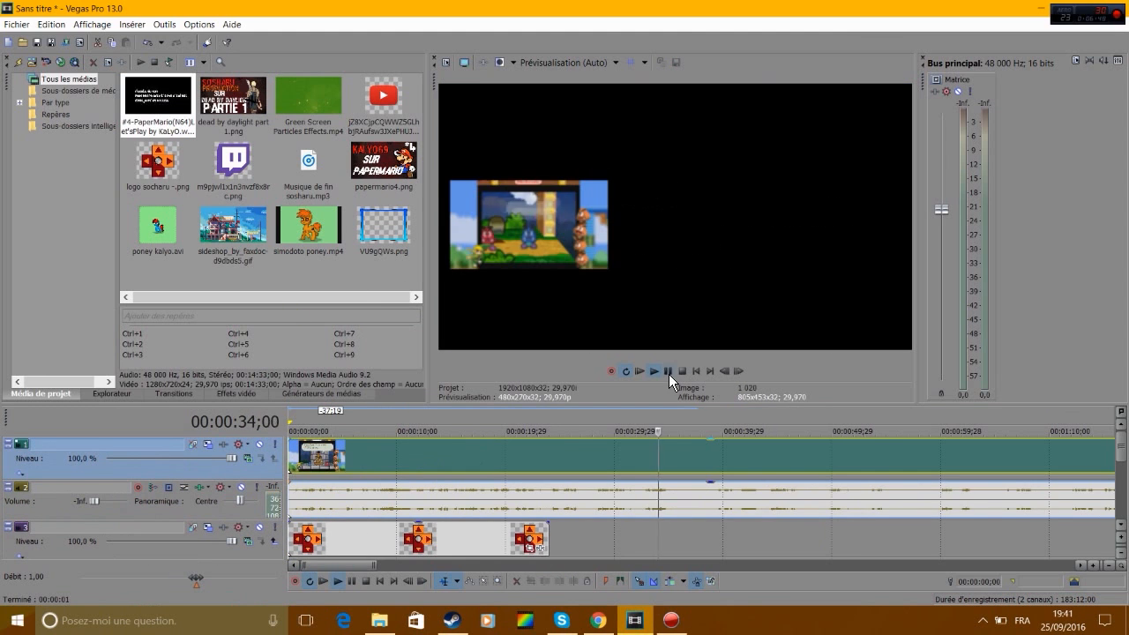
pyautogui.click(638, 372)
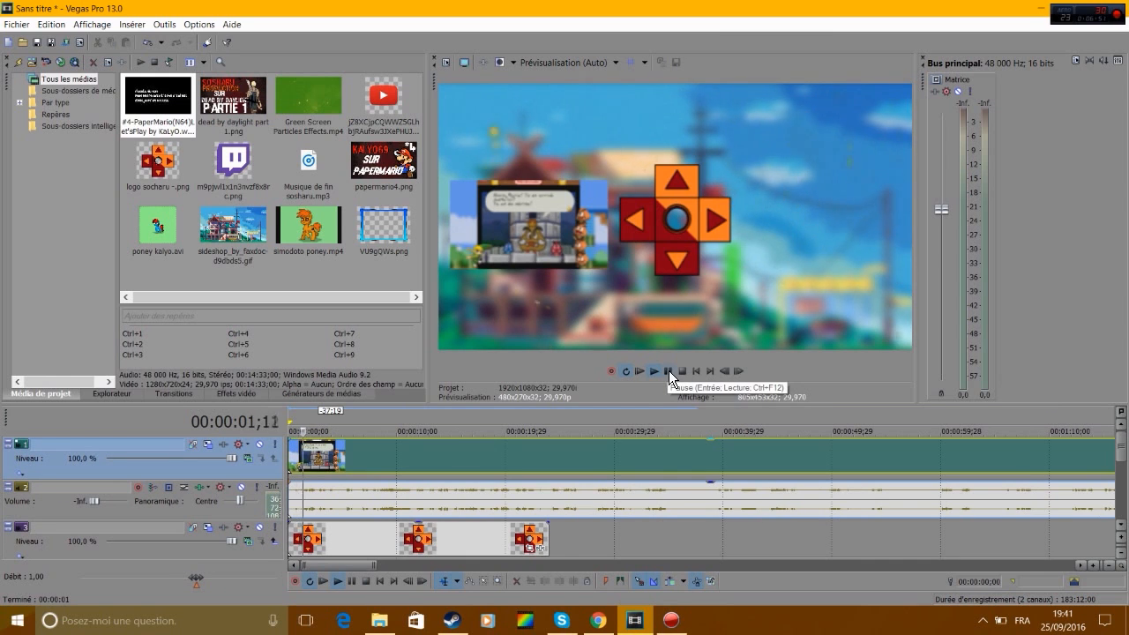
pyautogui.click(668, 372)
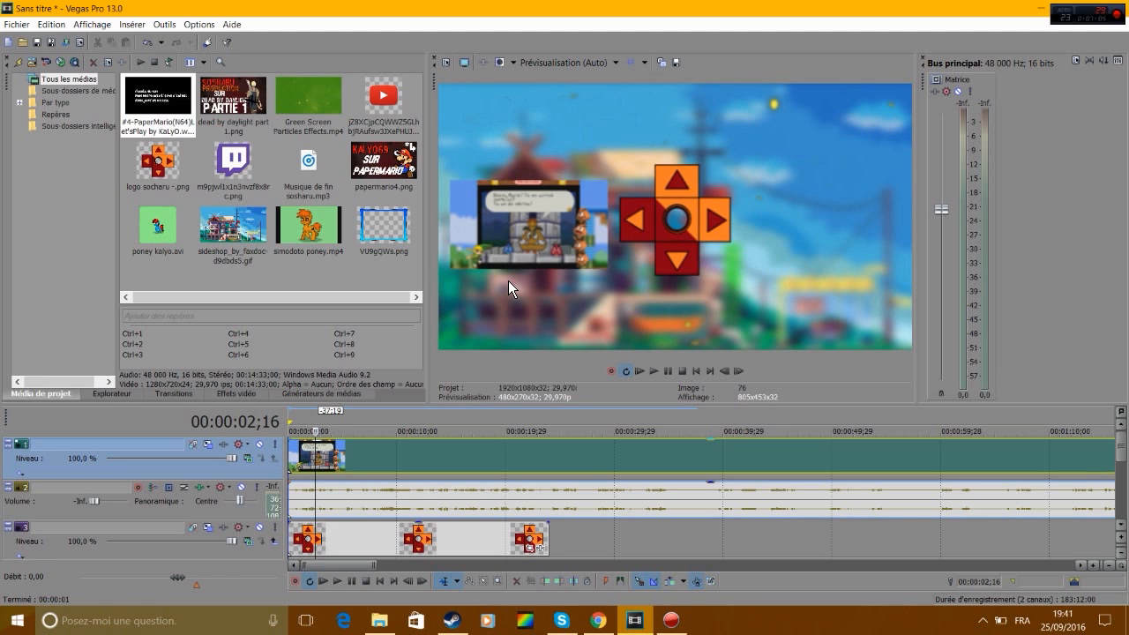
# Step: Delete the PaperMario video clip and place papermario4.png at the start of the top video track
pyautogui.rightClick(355, 461)
pyautogui.click(439, 328)
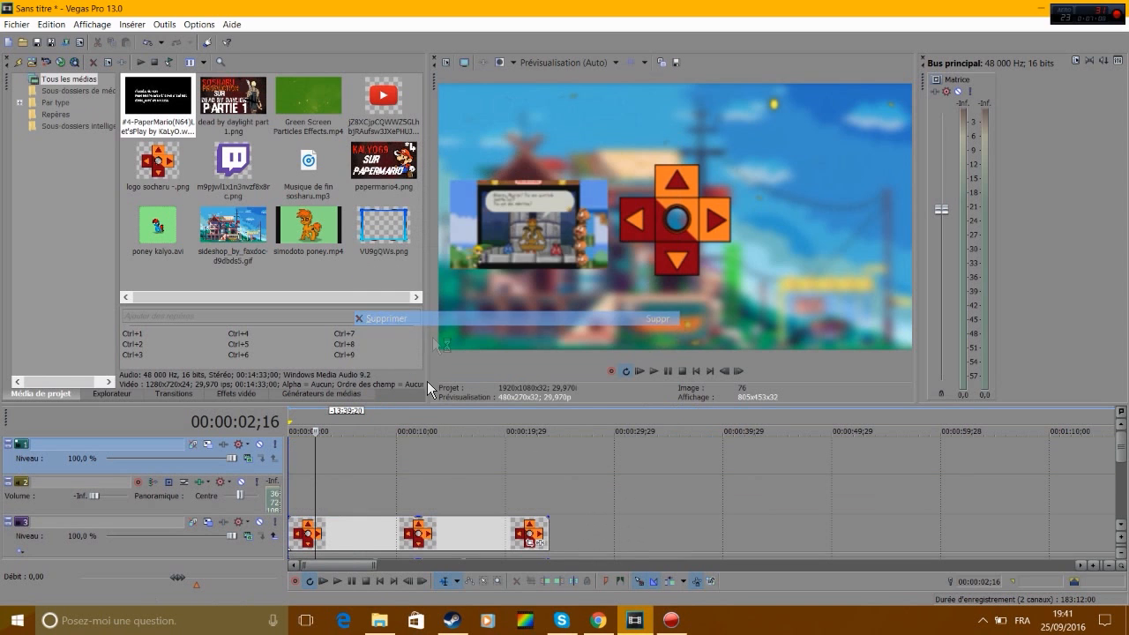
pyautogui.click(247, 111)
pyautogui.moveTo(384, 168); pyautogui.dragTo(300, 458)
# Step: Adjust the papermario4.png track's size with track motion so the thumbnail fits left of the logo
pyautogui.click(337, 444)
pyautogui.moveTo(371, 547); pyautogui.dragTo(239, 519)
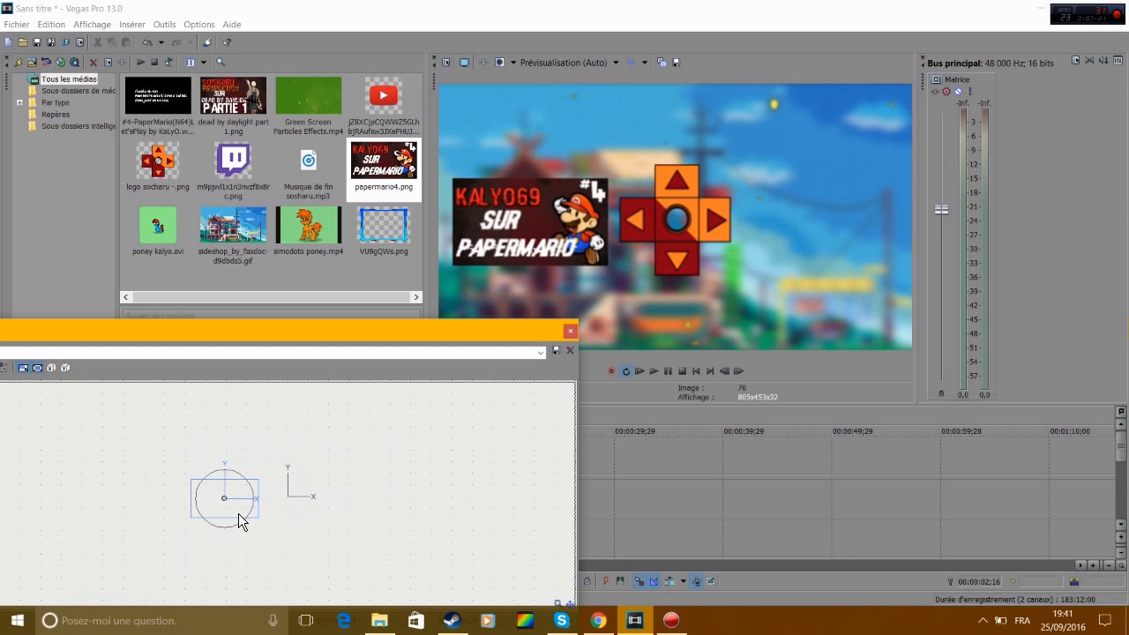
pyautogui.click(571, 332)
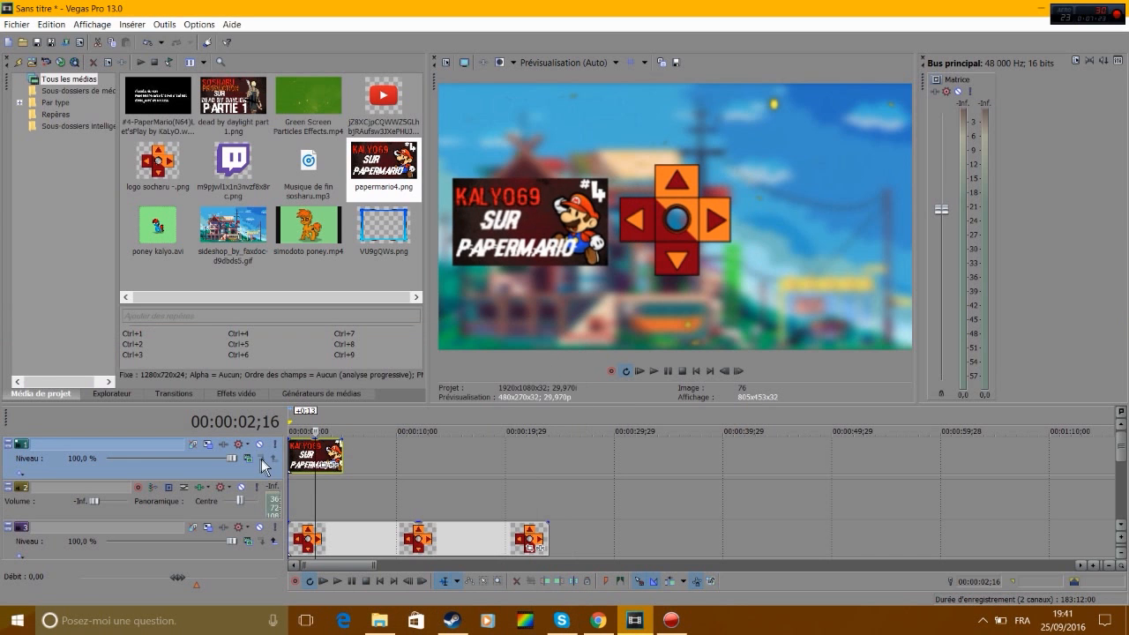
# Step: Delete the empty audio track below the papermario4.png track and play back the composition from the start
pyautogui.click(289, 447)
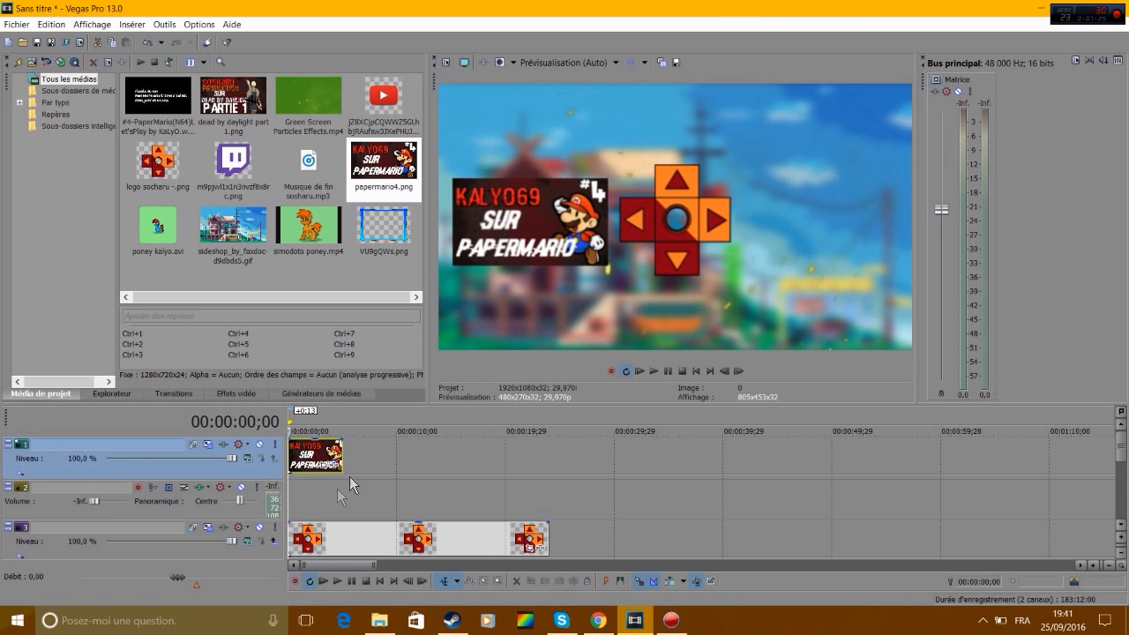
pyautogui.rightClick(235, 513)
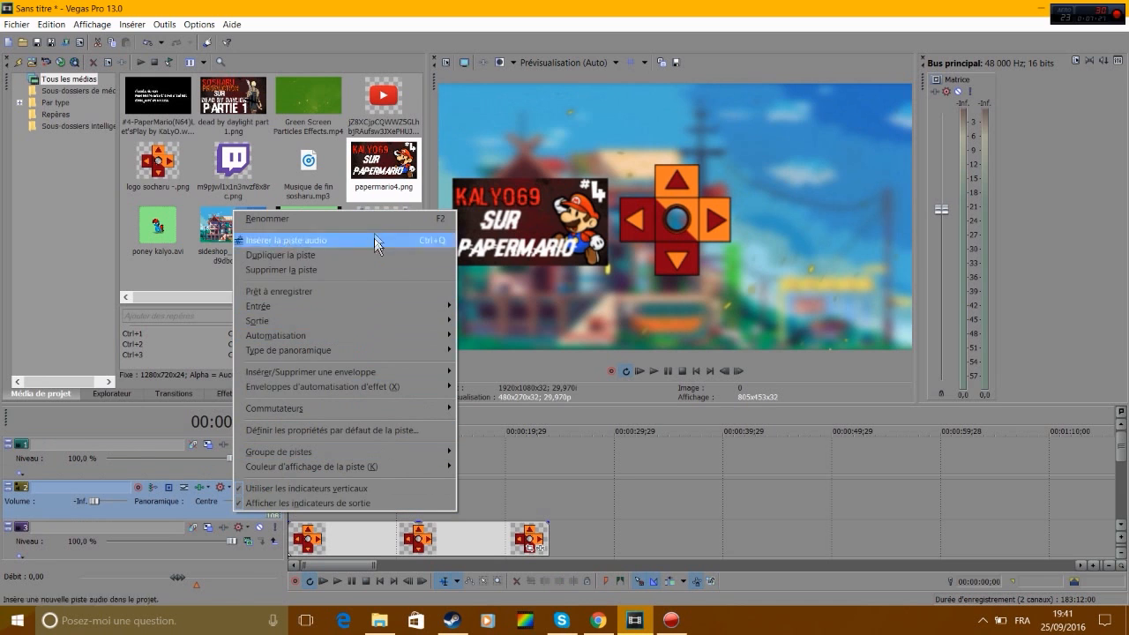
pyautogui.click(355, 269)
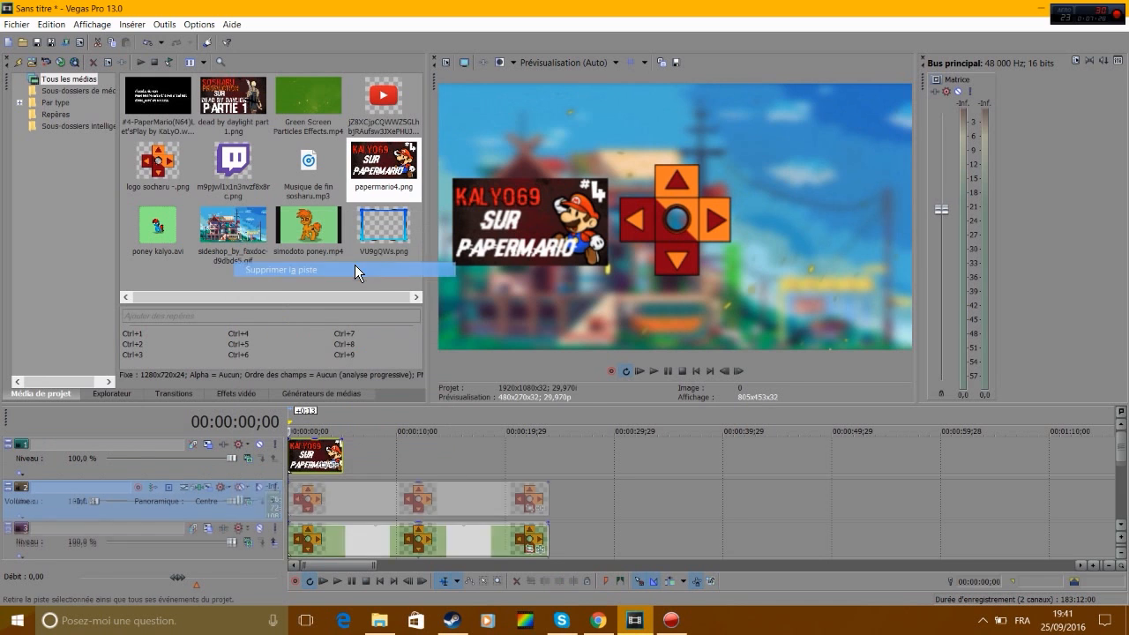
pyautogui.click(674, 372)
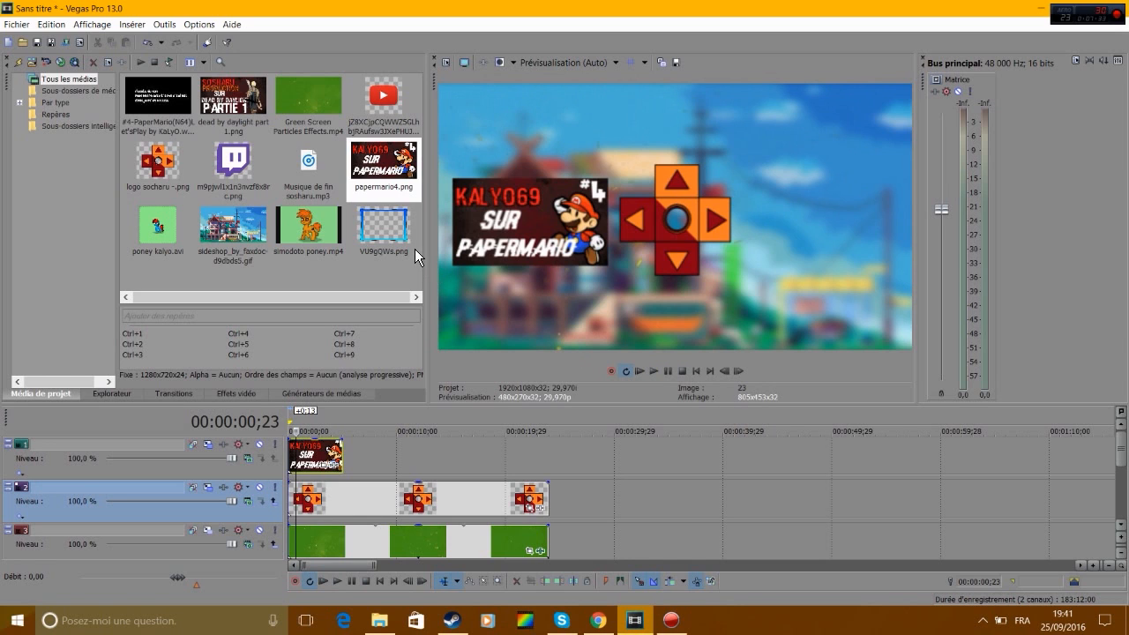
# Step: Add the VU9gQWs.png frame on a new top video track and fit it around the papermario4.png thumbnail with track motion
pyautogui.hotkey('ctrl', 'shift', 'q')
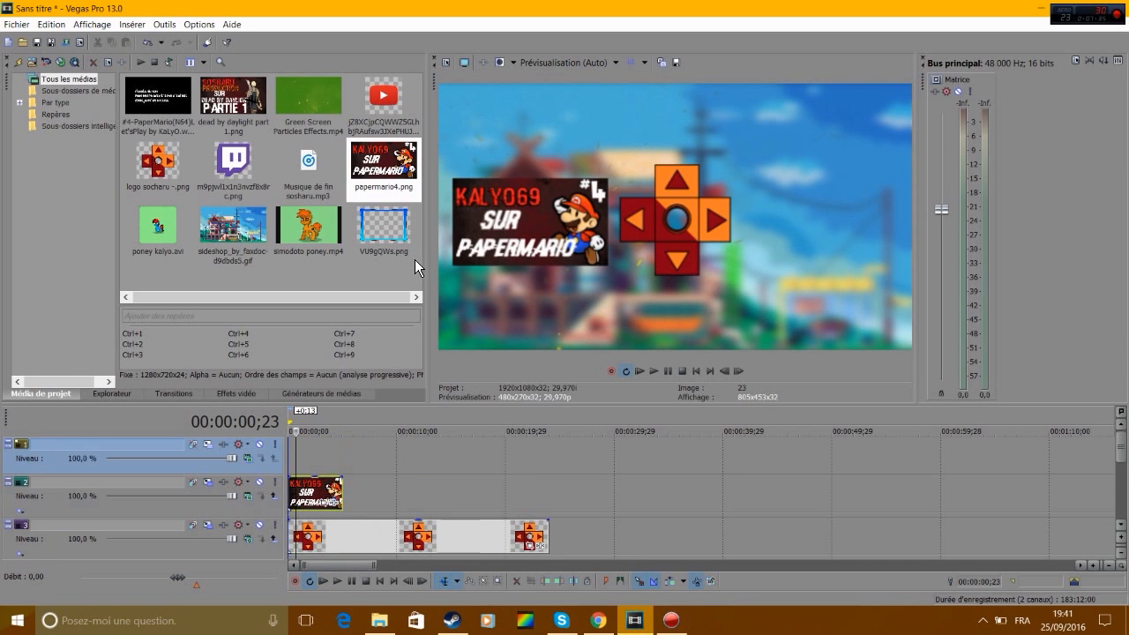
pyautogui.moveTo(396, 235); pyautogui.dragTo(294, 452)
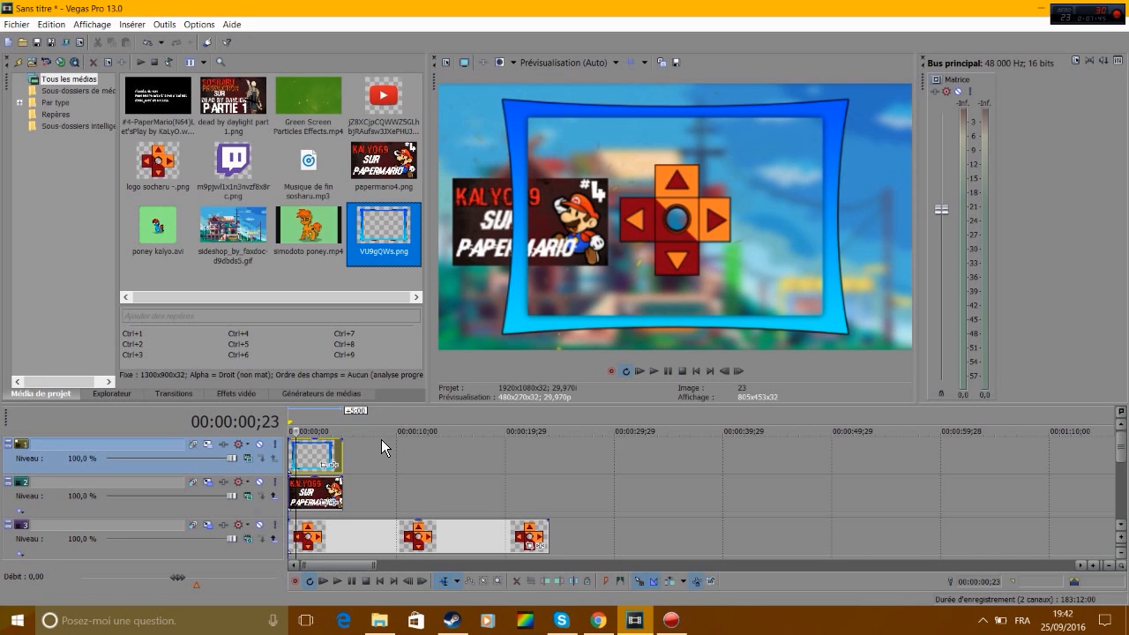
pyautogui.click(206, 446)
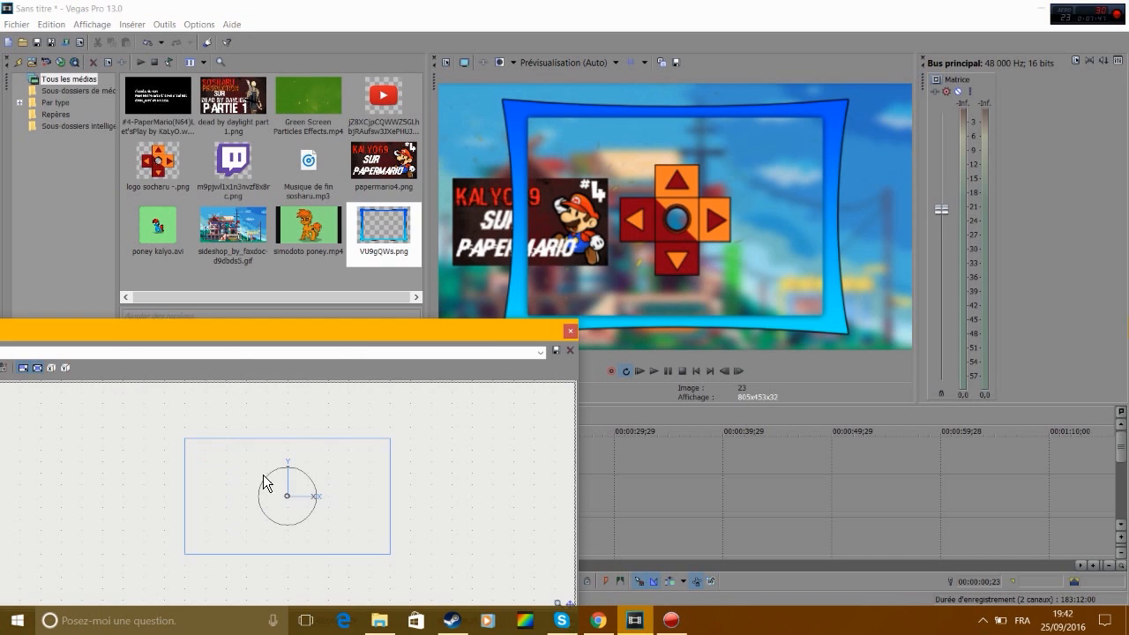
pyautogui.moveTo(391, 555); pyautogui.dragTo(240, 515)
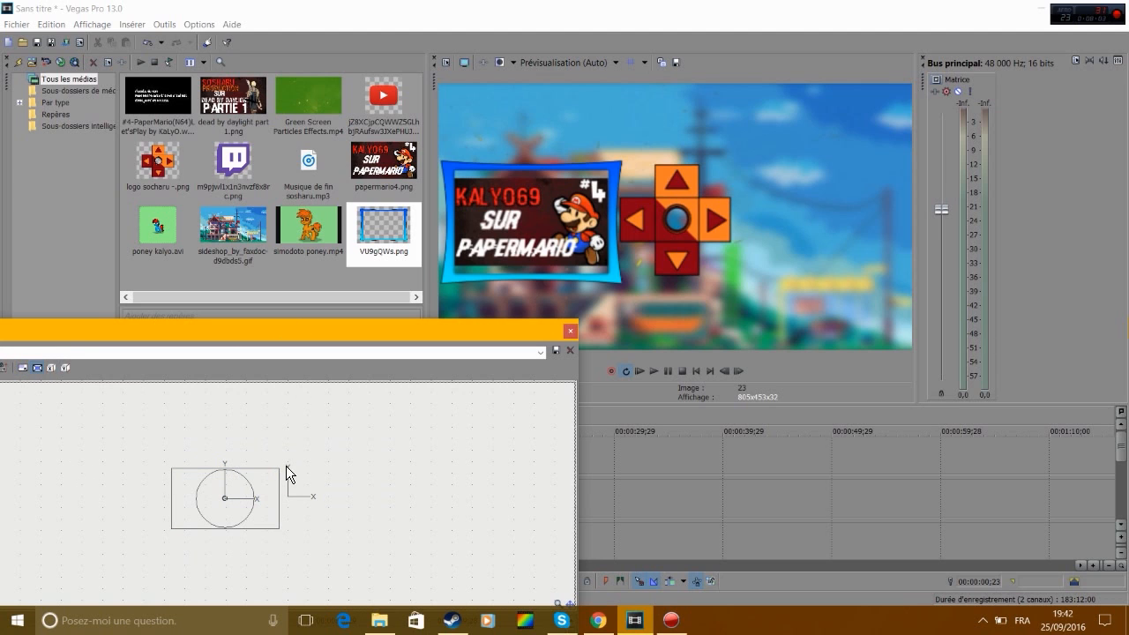
pyautogui.moveTo(280, 471)
pyautogui.mouseDown()
pyautogui.moveTo(277, 462)
pyautogui.moveTo(280, 476)
pyautogui.mouseUp()
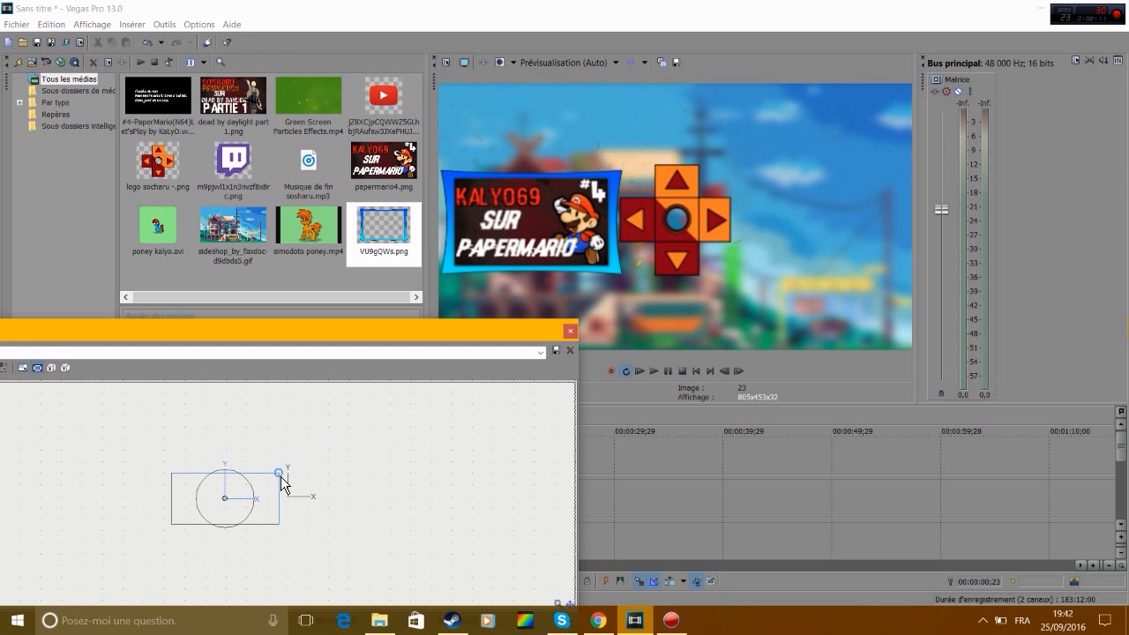
pyautogui.click(570, 330)
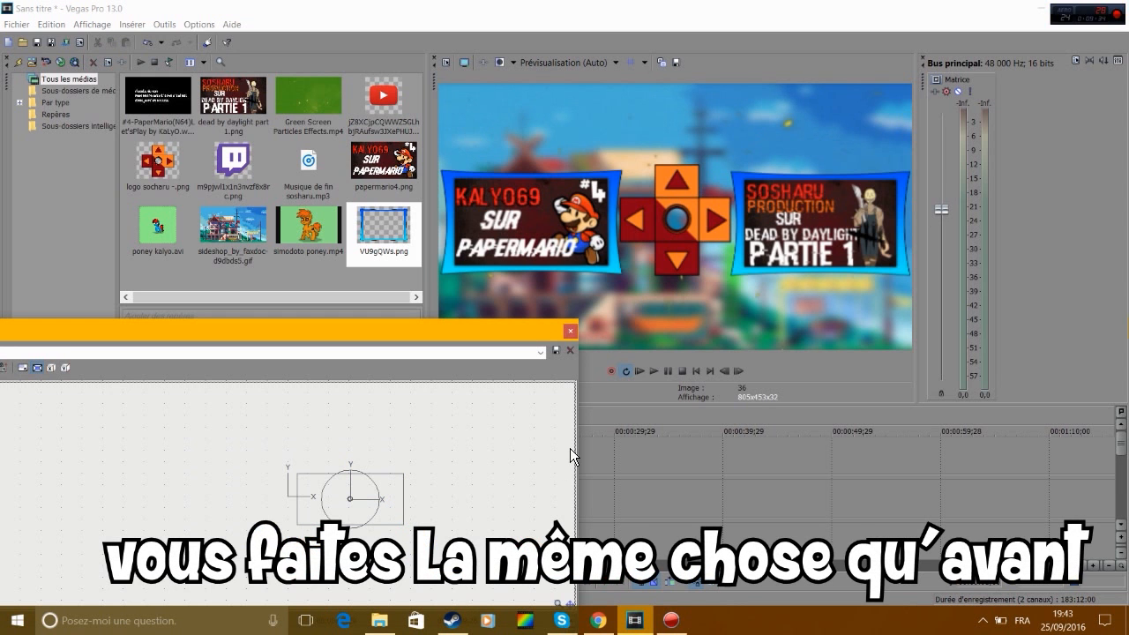
# Step: Play back the two framed thumbnails and extend the frame and dead by daylight clips to about 22 seconds
pyautogui.click(569, 330)
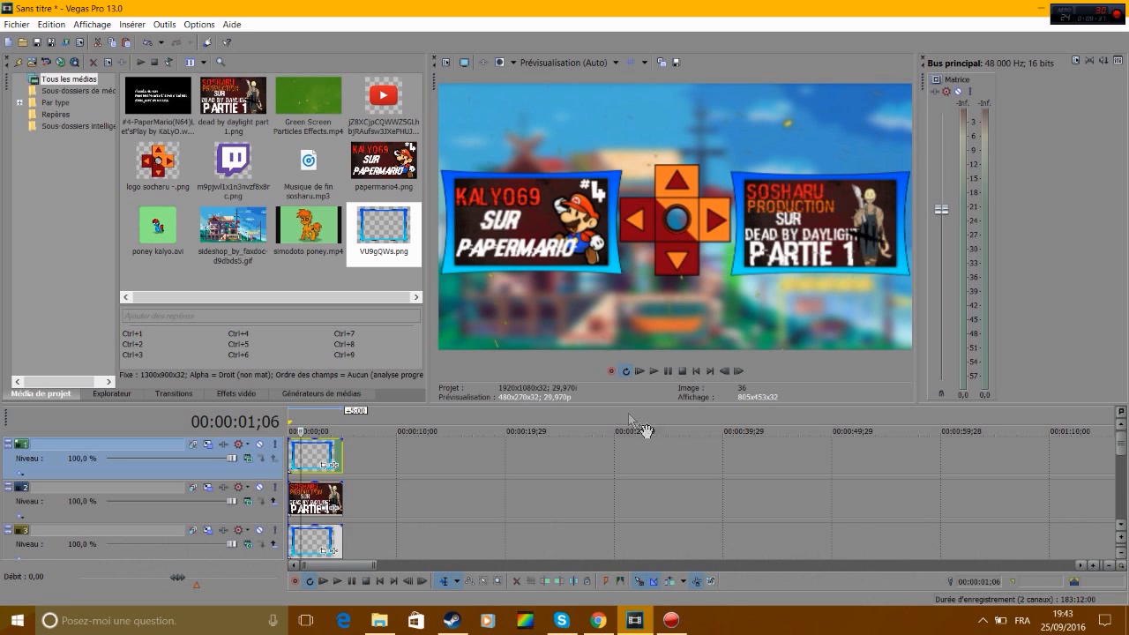
pyautogui.click(653, 370)
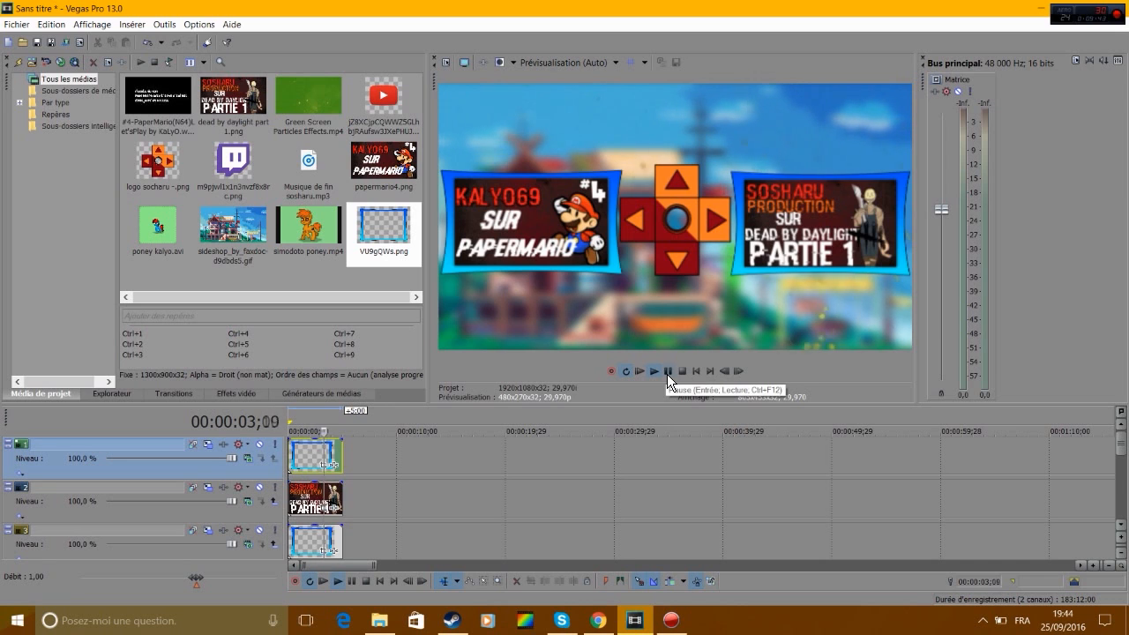
pyautogui.click(667, 372)
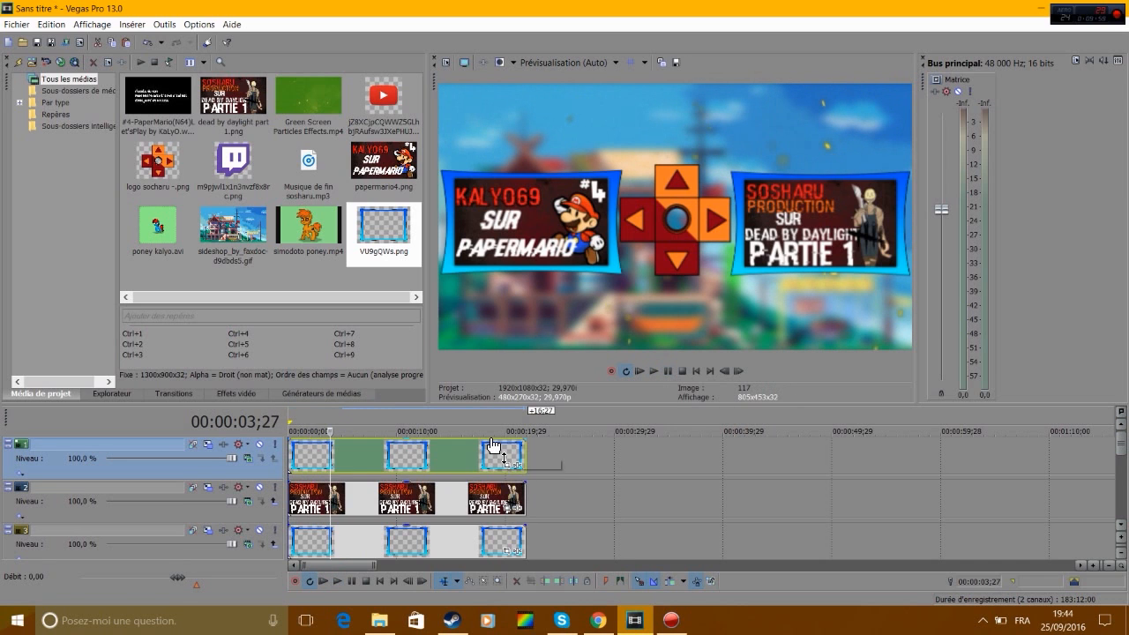
# Step: Insert a video track above the frames and place poney kalyo.avi at its start
pyautogui.hotkey('ctrl', 'shift', 'q')
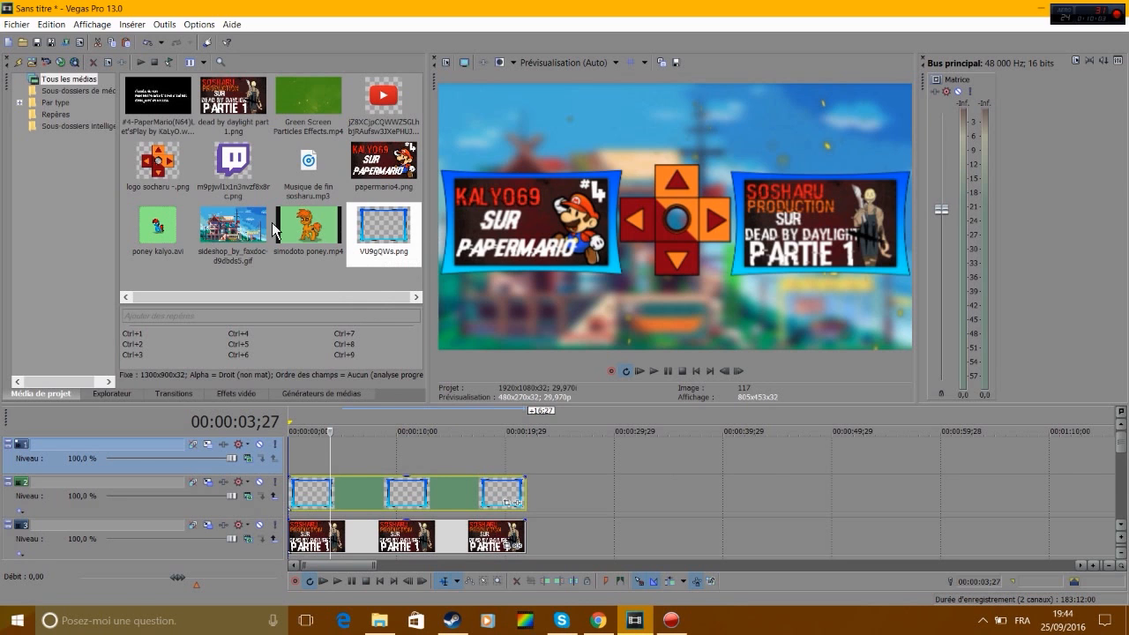
pyautogui.moveTo(158, 226); pyautogui.dragTo(293, 455)
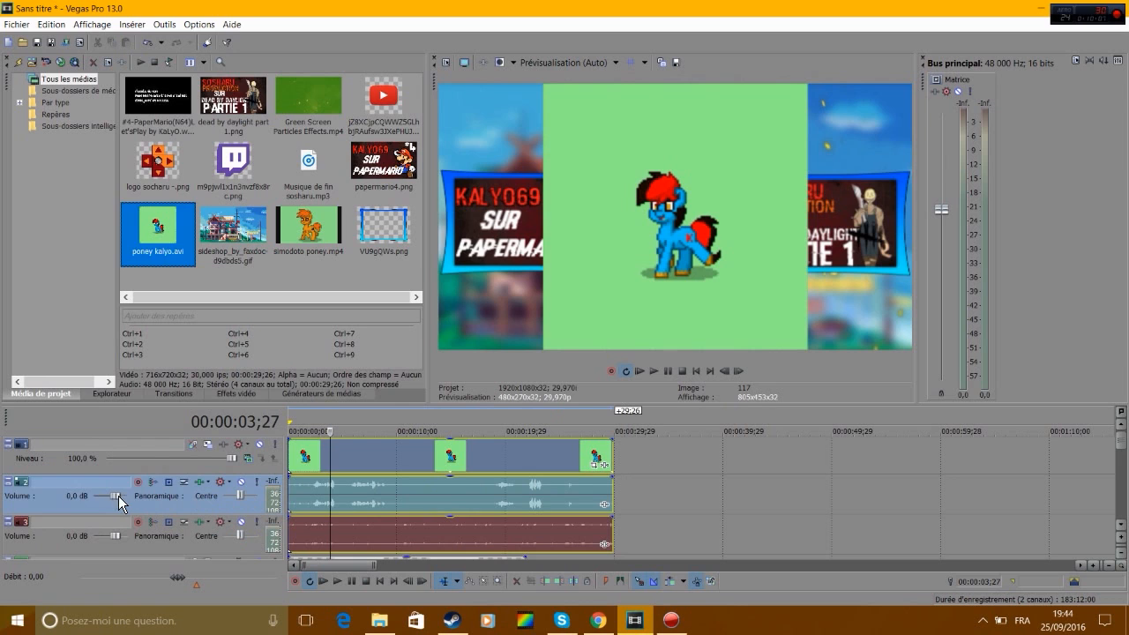
# Step: Lower the volume of both poney kalyo.avi audio tracks to -Inf and minimise the two tracks
pyautogui.moveTo(118, 496); pyautogui.dragTo(94, 496)
pyautogui.moveTo(119, 534); pyautogui.dragTo(94, 535)
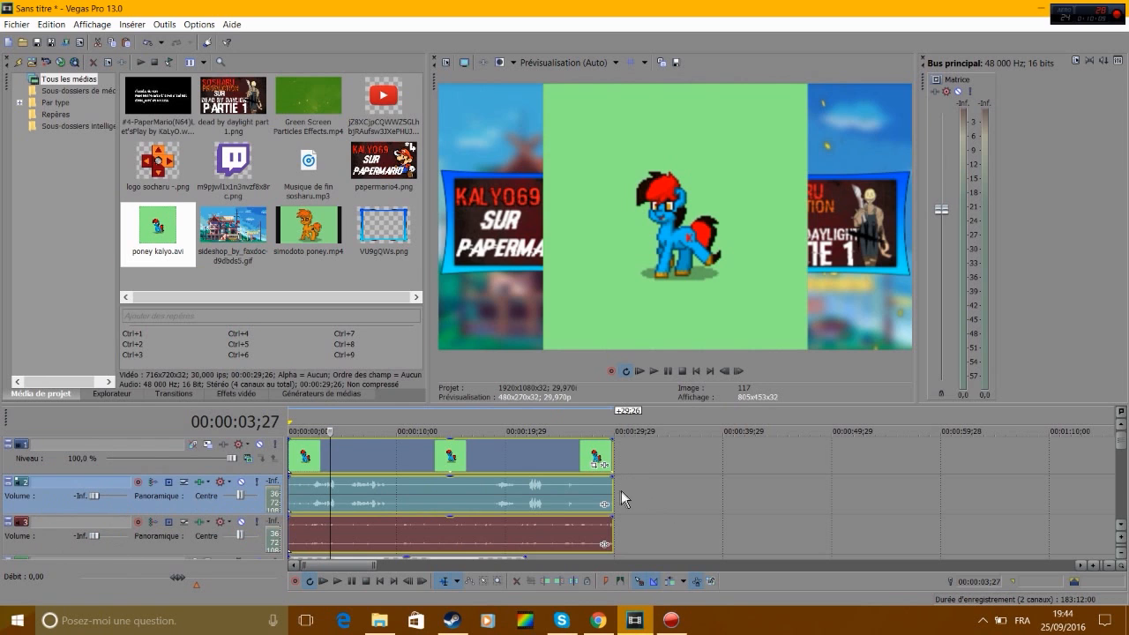
pyautogui.click(8, 483)
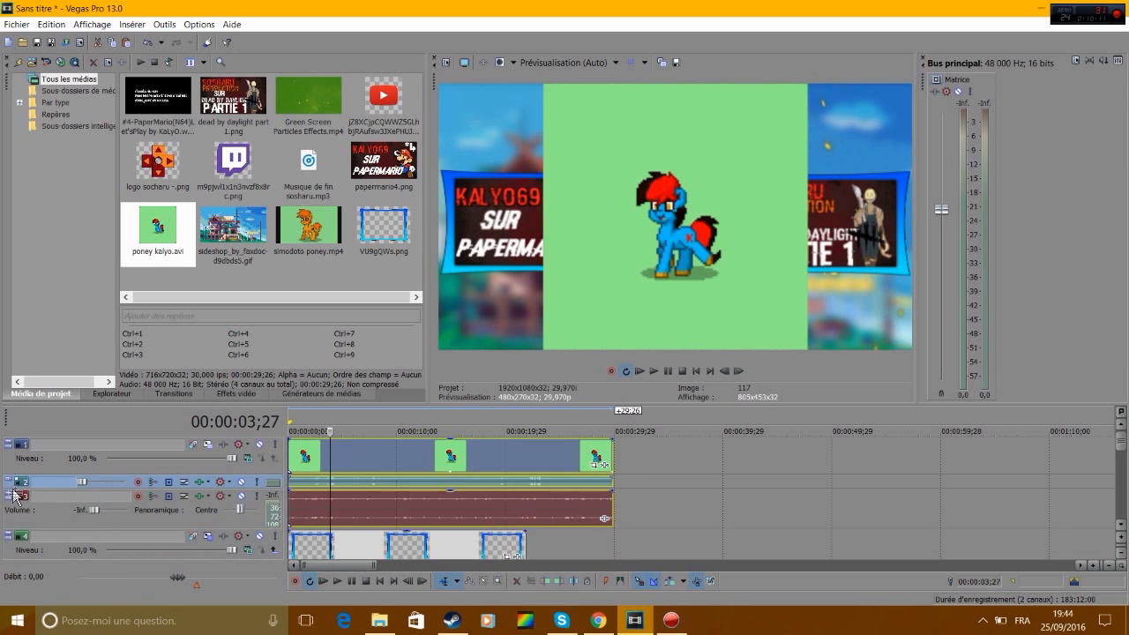
pyautogui.click(9, 496)
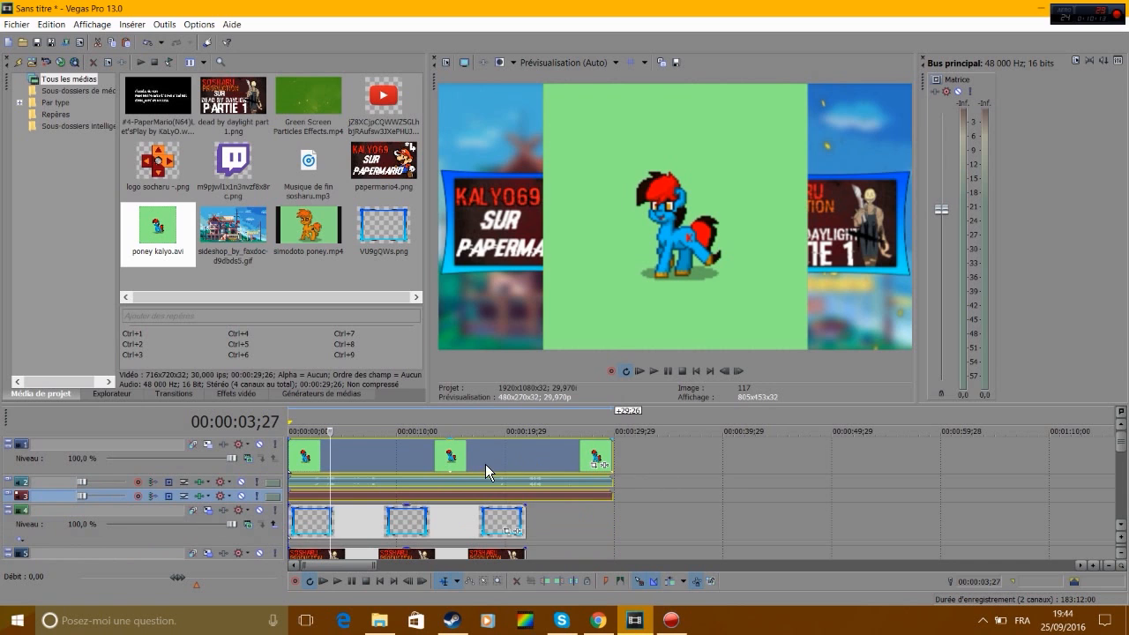
# Step: Play back the pony clip briefly and add the Incrustation en chrominance Sony effect to it
pyautogui.click(655, 373)
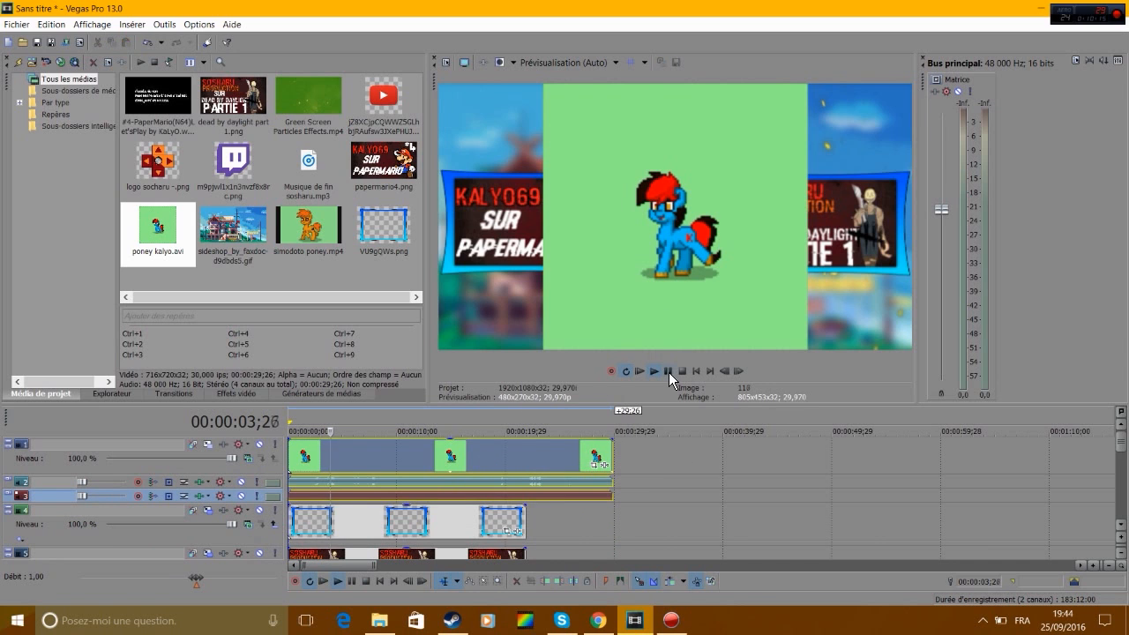
pyautogui.click(668, 371)
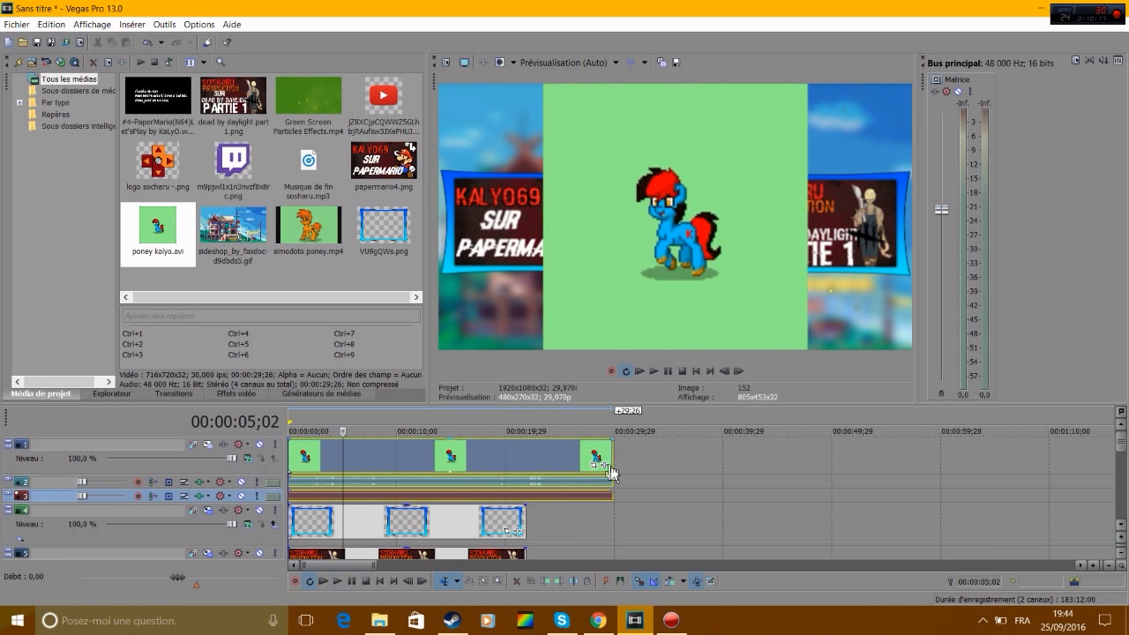
pyautogui.click(606, 466)
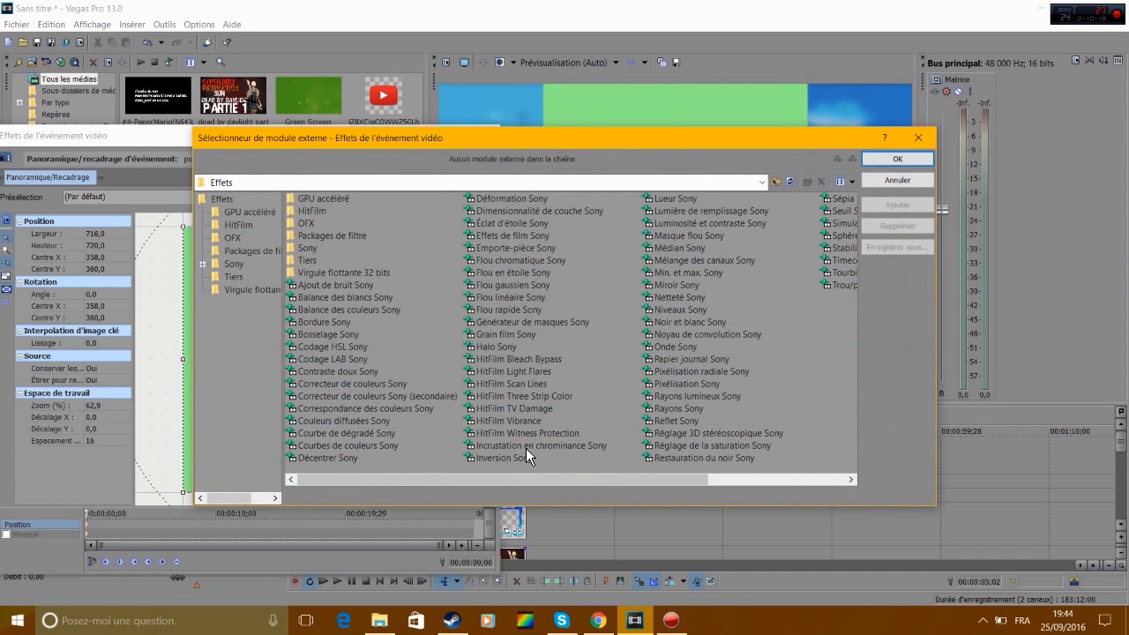
pyautogui.click(529, 446)
pyautogui.click(897, 205)
pyautogui.click(897, 159)
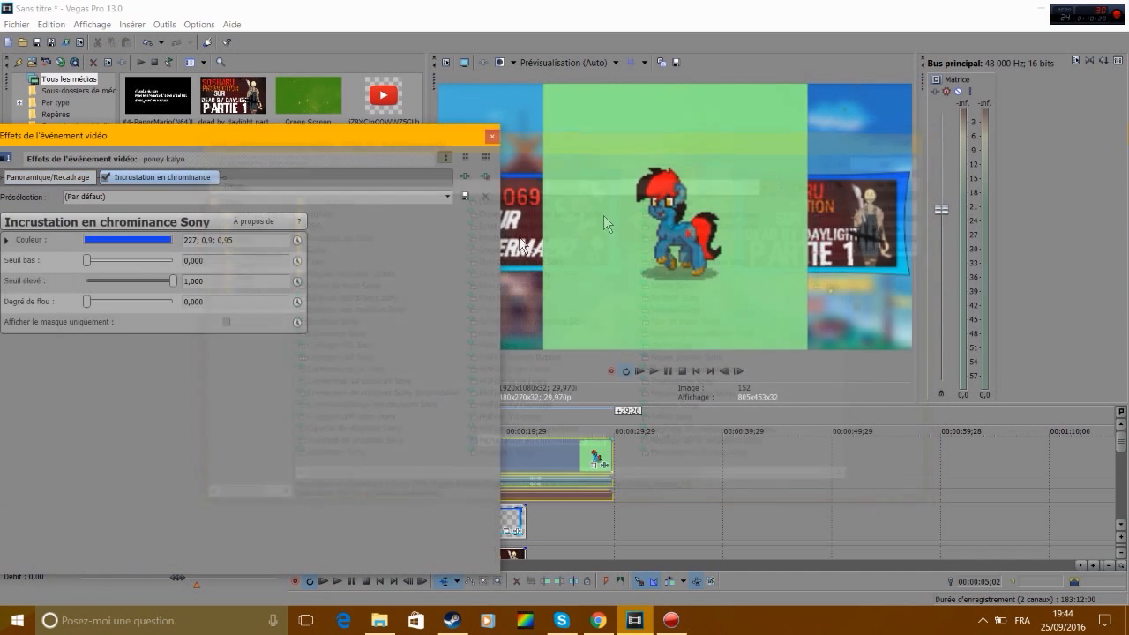
# Step: Sample the clip's green background as the key colour and raise the low threshold until the green is keyed out
pyautogui.click(144, 240)
pyautogui.click(95, 255)
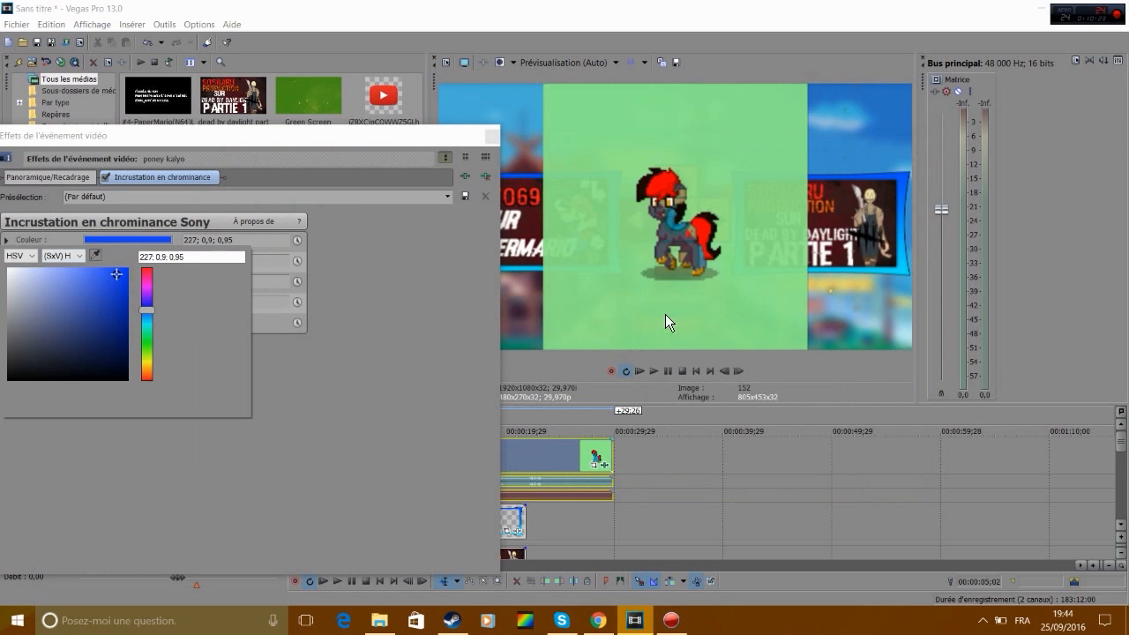
pyautogui.click(665, 314)
pyautogui.click(271, 387)
pyautogui.moveTo(89, 261); pyautogui.dragTo(127, 264)
pyautogui.click(658, 464)
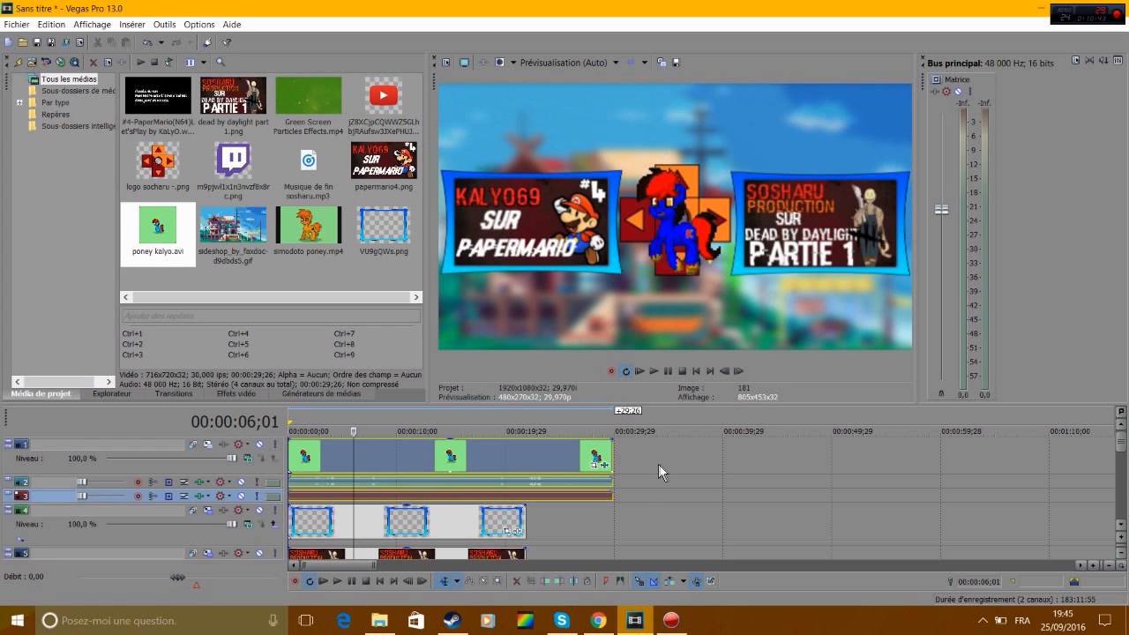
# Step: Move the blue pony with track motion to the lower right of the picture, below the dead by daylight thumbnail
pyautogui.click(208, 447)
pyautogui.moveTo(333, 524); pyautogui.dragTo(403, 557)
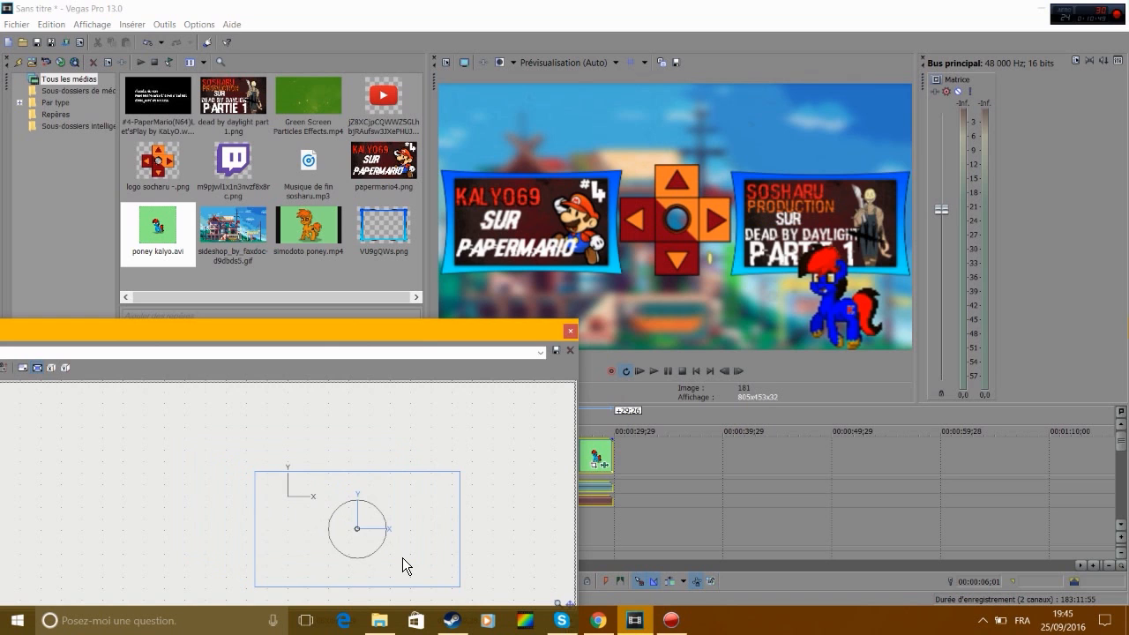
pyautogui.click(570, 331)
# Step: Play back the repositioned blue pony and trim its clip to about 22 seconds, level with the clips below
pyautogui.click(669, 373)
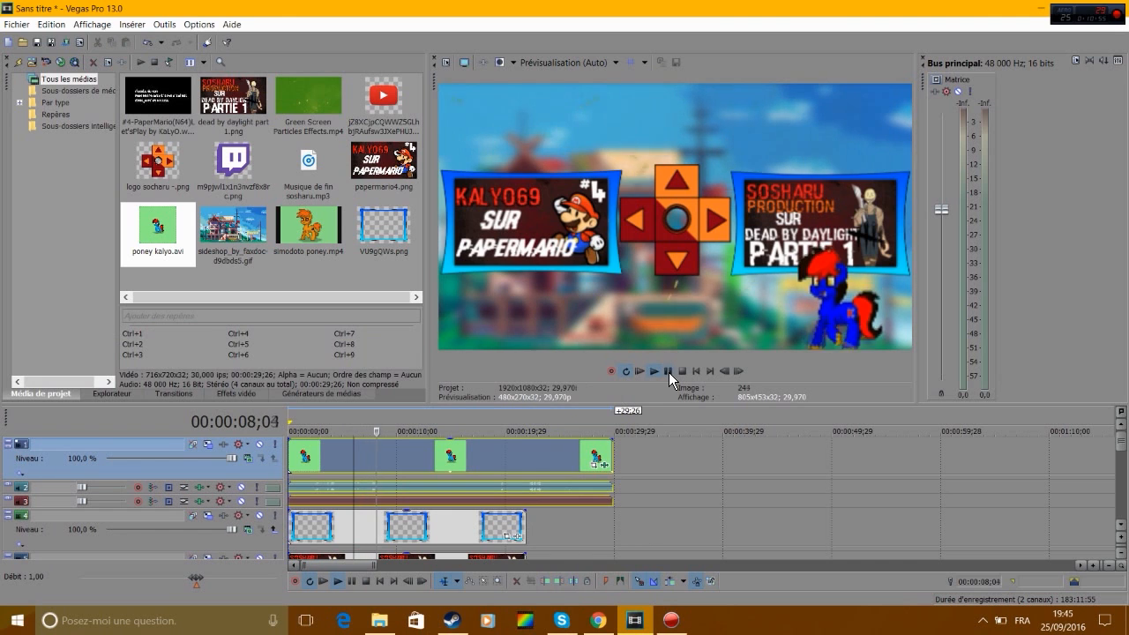
pyautogui.click(668, 372)
pyautogui.moveTo(615, 454); pyautogui.dragTo(532, 453)
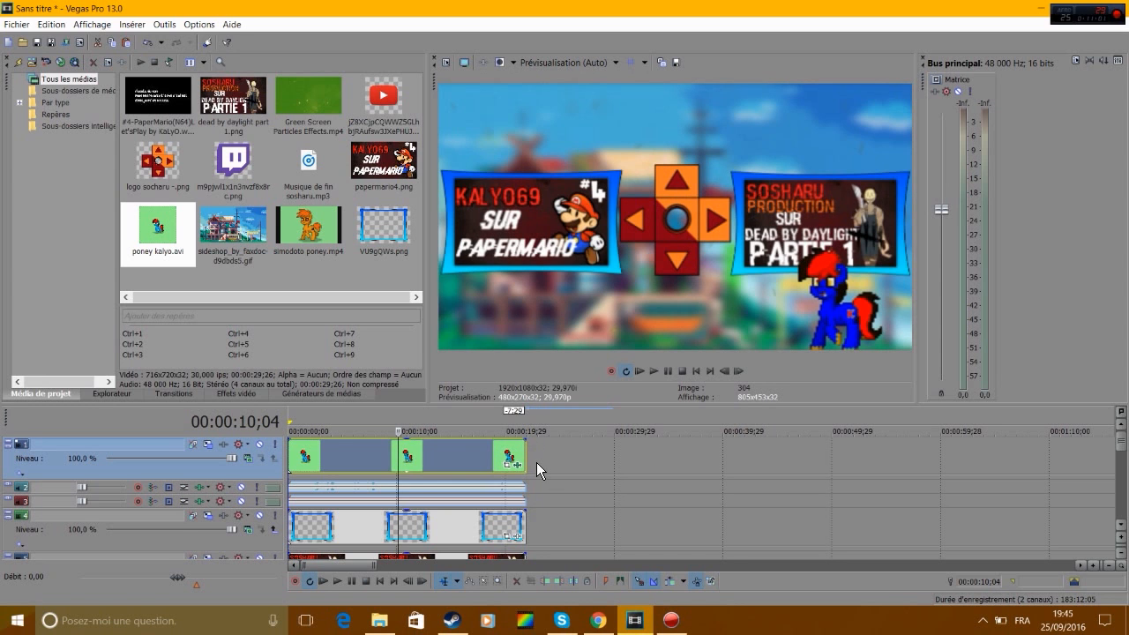
# Step: Insert a new top video track, place simodoto poney.mp4 at its start and lower its audio to -Inf
pyautogui.hotkey('ctrl', 'shift', 'q')
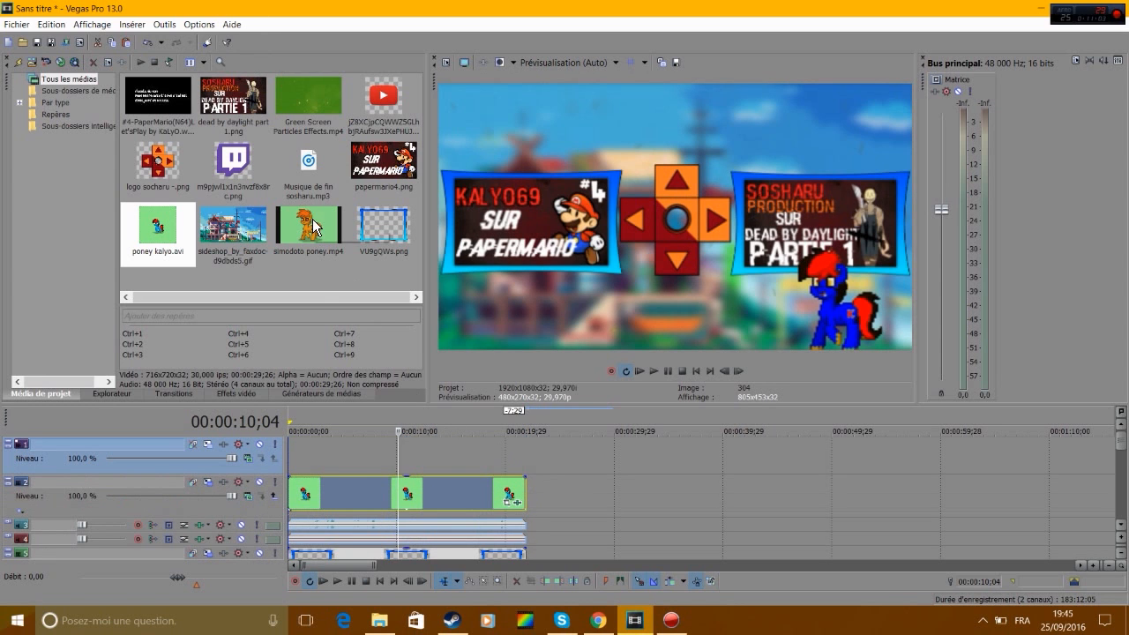
pyautogui.moveTo(308, 228); pyautogui.dragTo(295, 459)
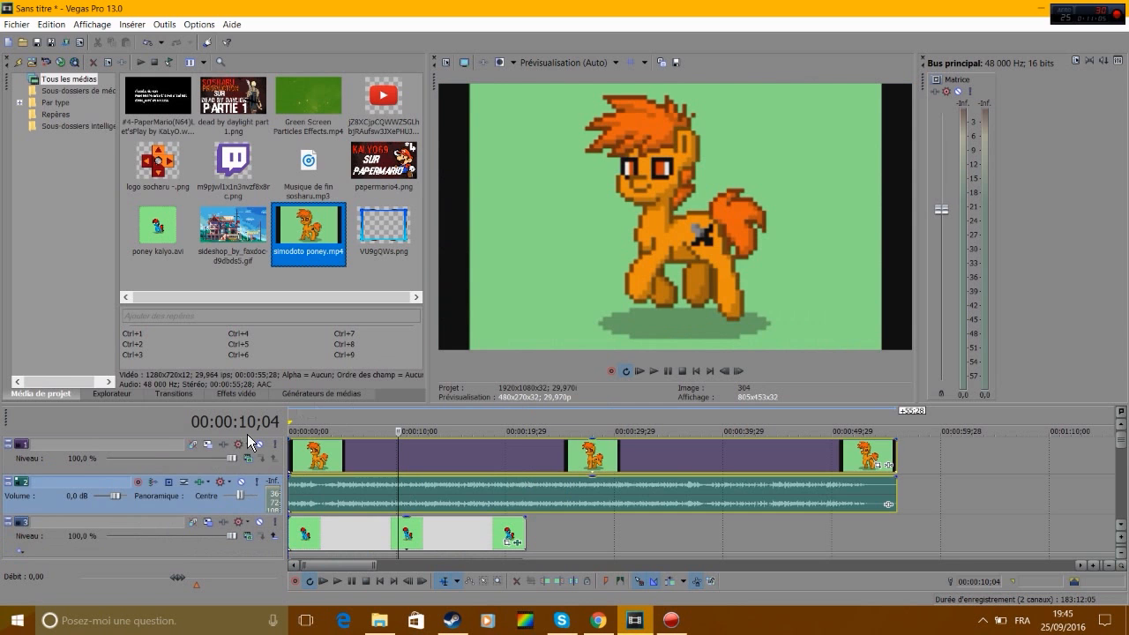
pyautogui.moveTo(113, 497); pyautogui.dragTo(92, 500)
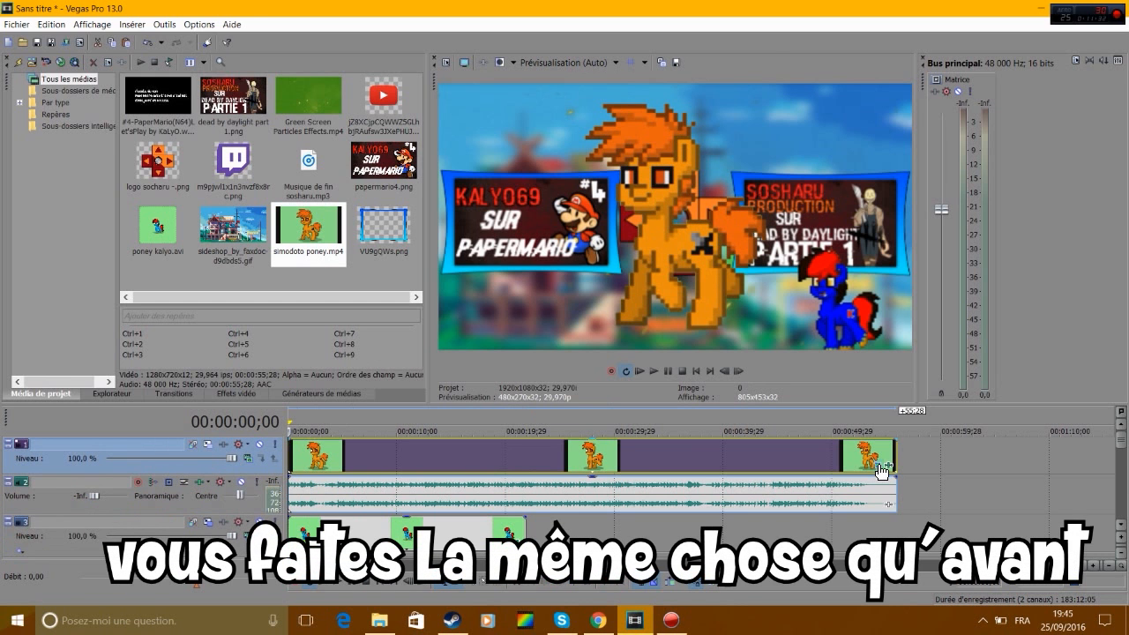
# Step: Mirror the simodoto poney clip horizontally with event pan/crop, giving the crop frame a width of -640
pyautogui.click(882, 467)
pyautogui.moveTo(234, 359); pyautogui.dragTo(394, 361)
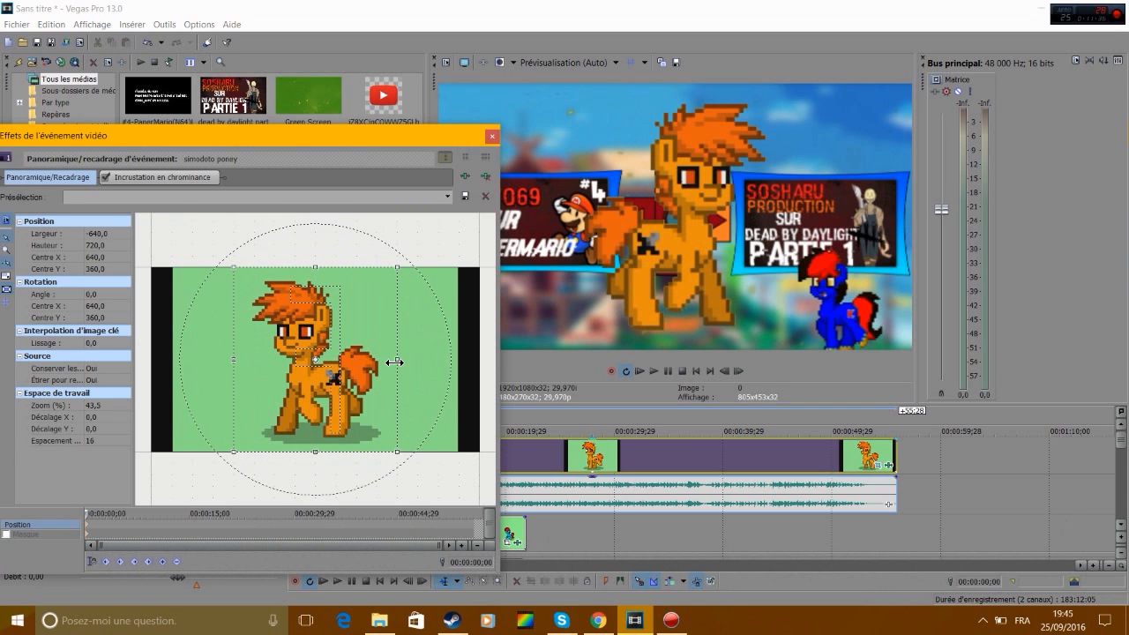
pyautogui.click(494, 139)
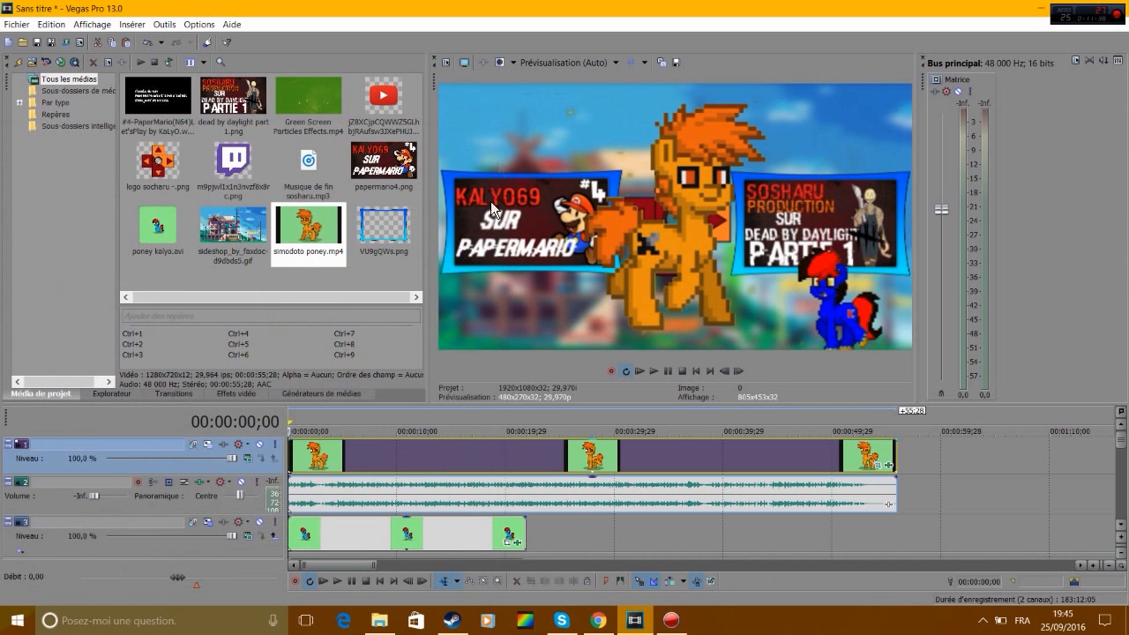
# Step: Shrink the orange pony proportionally with track motion and place it below the papermario4.png thumbnail
pyautogui.click(197, 450)
pyautogui.moveTo(390, 554); pyautogui.dragTo(379, 540)
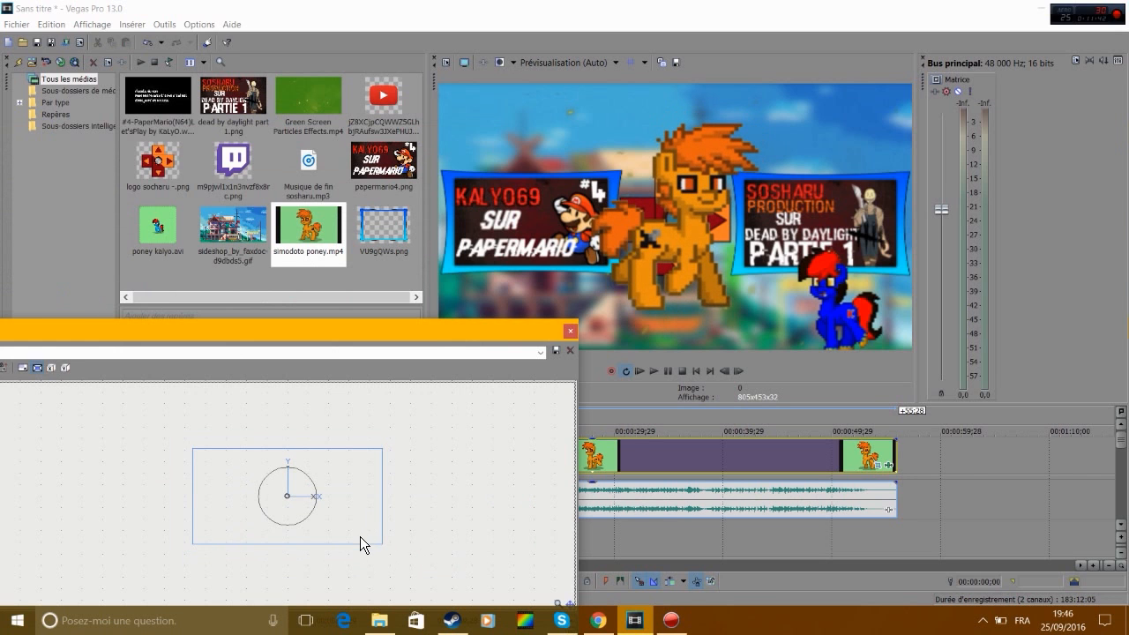
pyautogui.hotkey('ctrl', 'z')
pyautogui.click(24, 368)
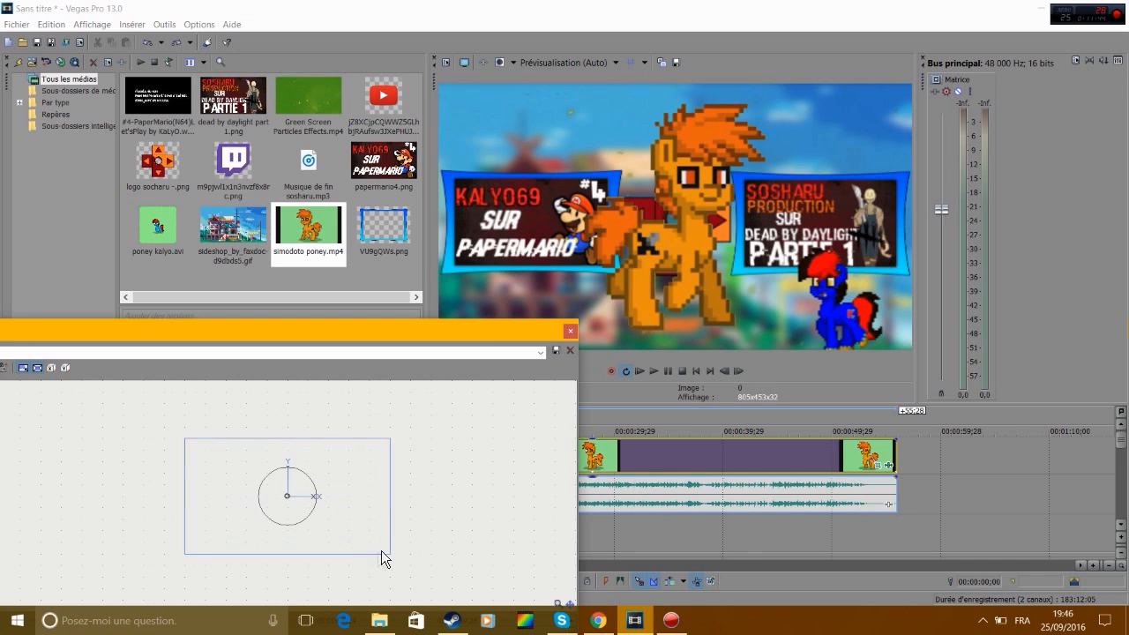
pyautogui.moveTo(390, 555); pyautogui.dragTo(312, 543)
# Step: Play back both ponies and trim the simodoto poney clip to about 22 seconds, matching the blue pony clip
pyautogui.click(653, 371)
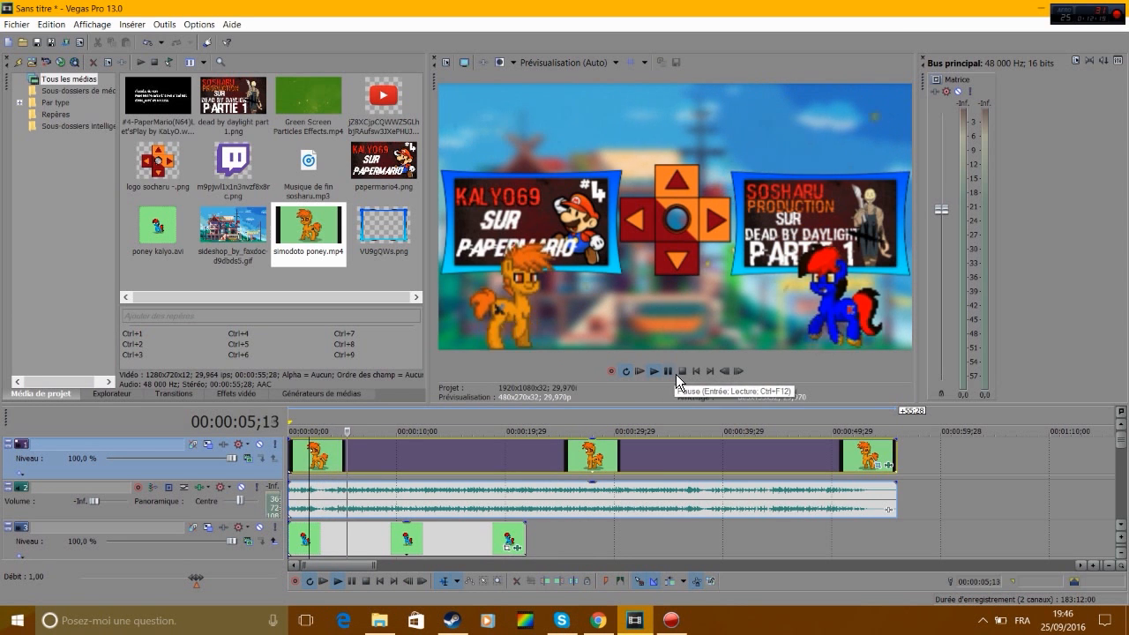
pyautogui.click(674, 374)
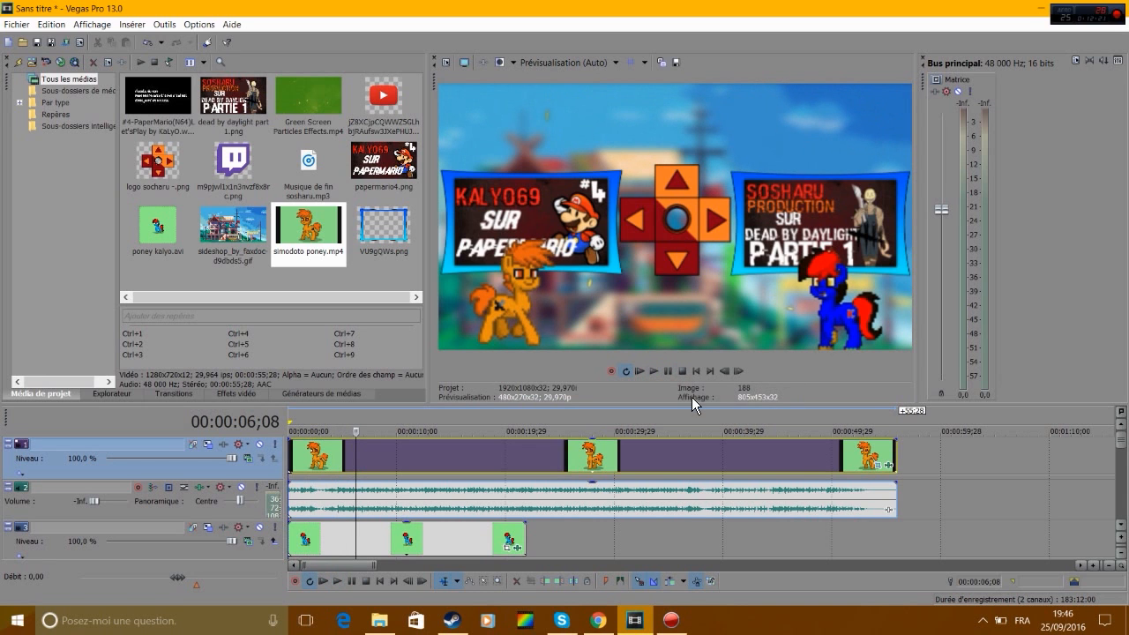
pyautogui.moveTo(894, 456); pyautogui.dragTo(527, 450)
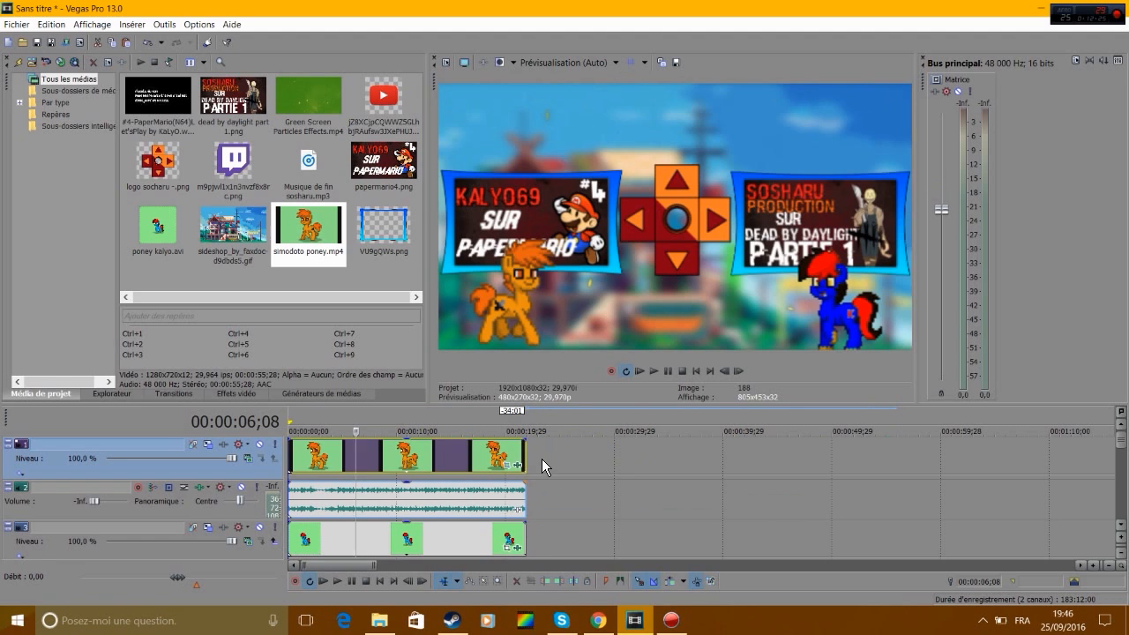
# Step: Add the YouTube logo at the start of a new top video track and shrink it beside the orange pony with track motion
pyautogui.hotkey('ctrl', 'shift', 'q')
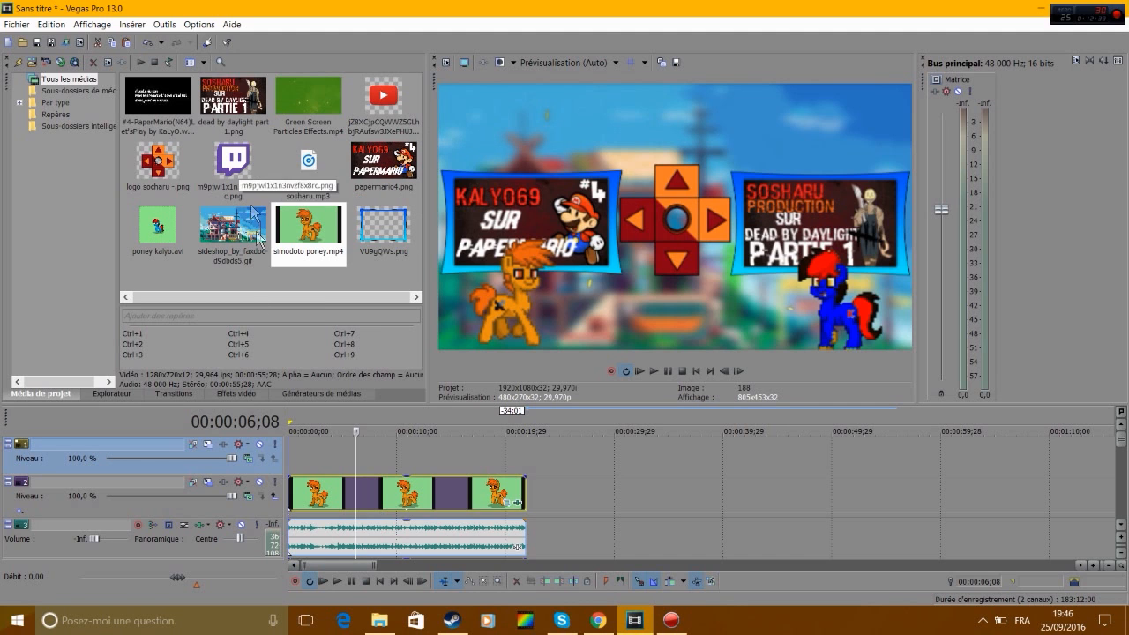
pyautogui.click(291, 448)
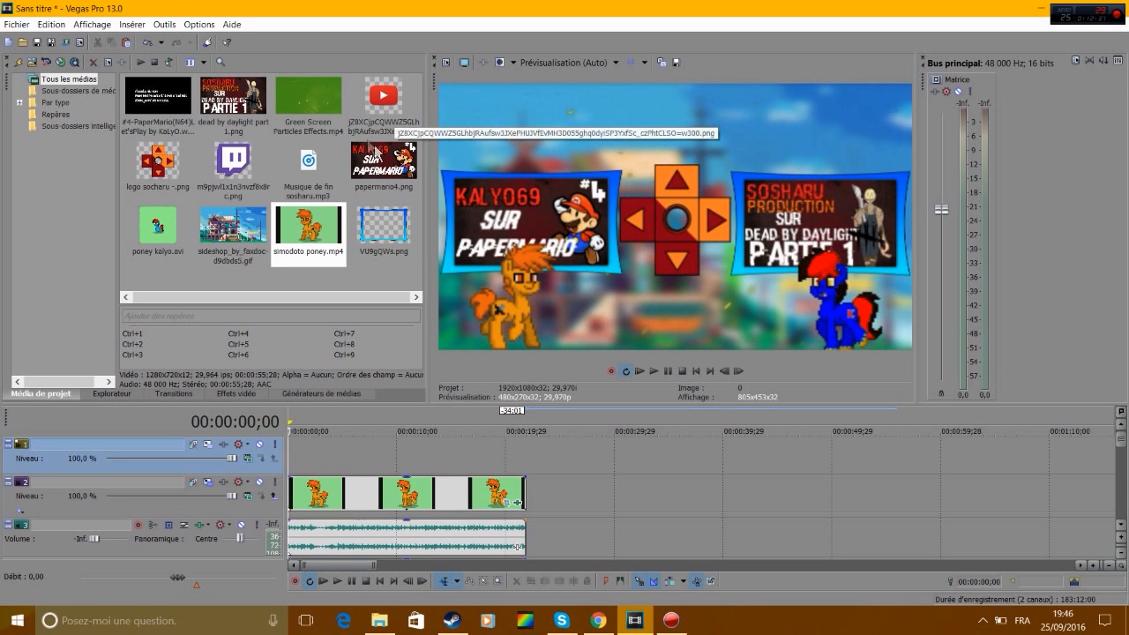
pyautogui.moveTo(394, 122); pyautogui.dragTo(305, 457)
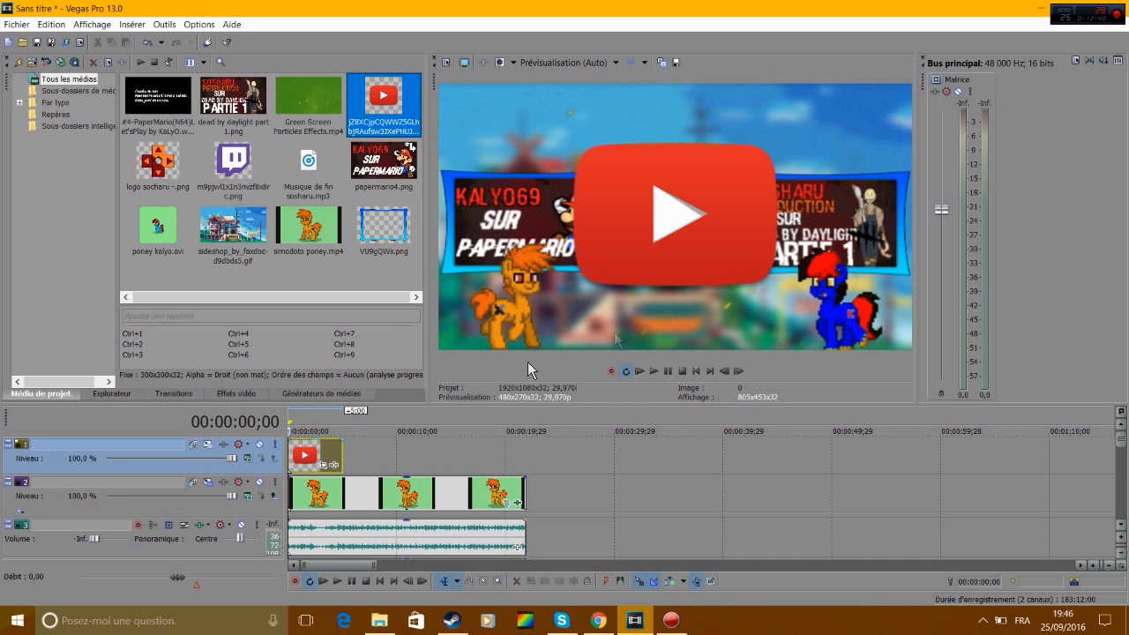
pyautogui.click(212, 447)
pyautogui.moveTo(405, 591); pyautogui.dragTo(280, 588)
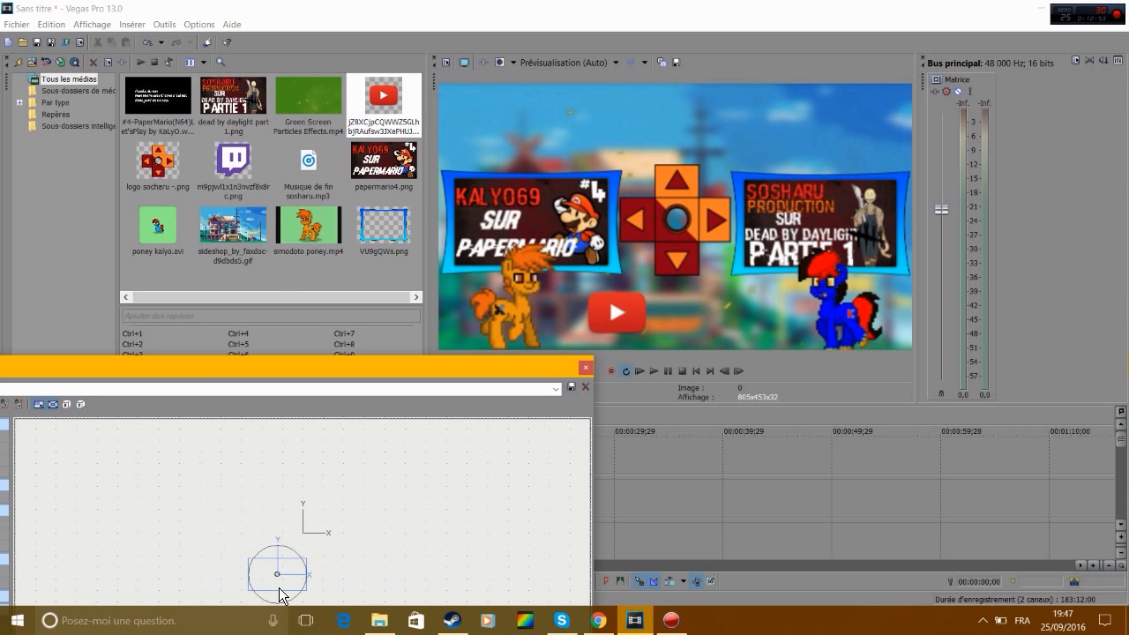
pyautogui.click(586, 368)
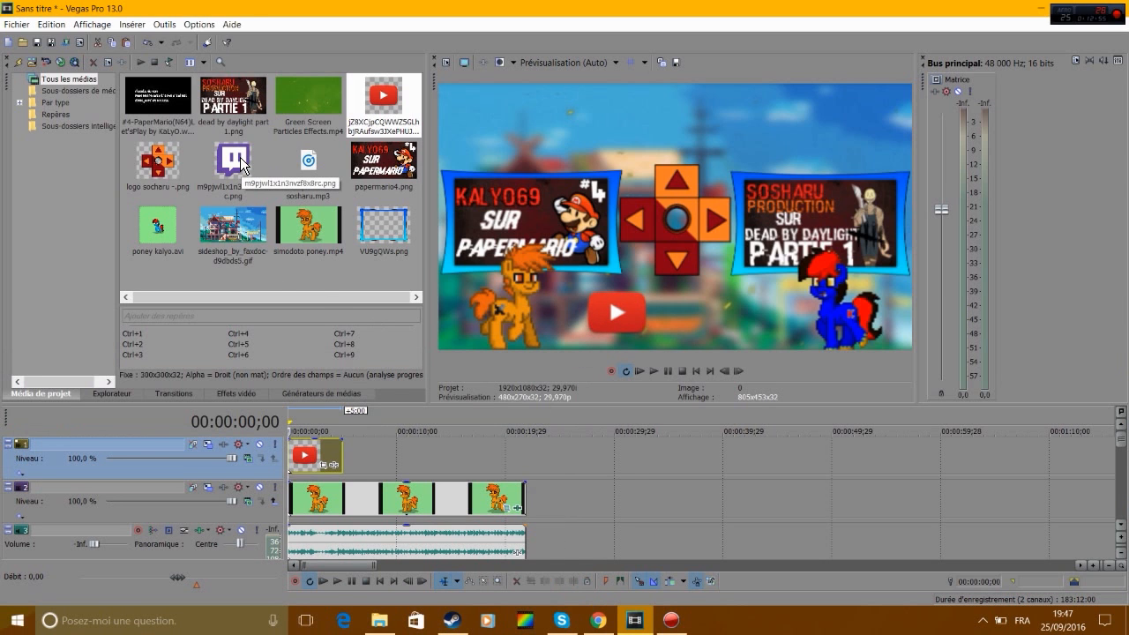
# Step: Add the Twitch logo on another new top video track and shrink it between the YouTube logo and blue pony with track motion
pyautogui.hotkey('ctrl', 'shift', 'q')
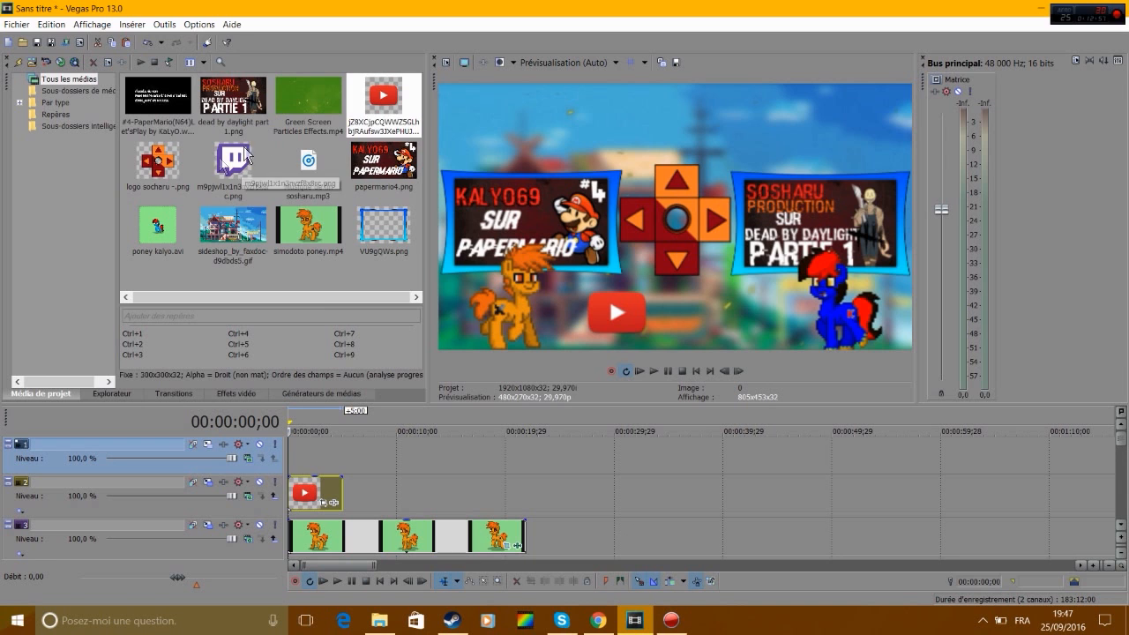
pyautogui.moveTo(252, 171); pyautogui.dragTo(310, 461)
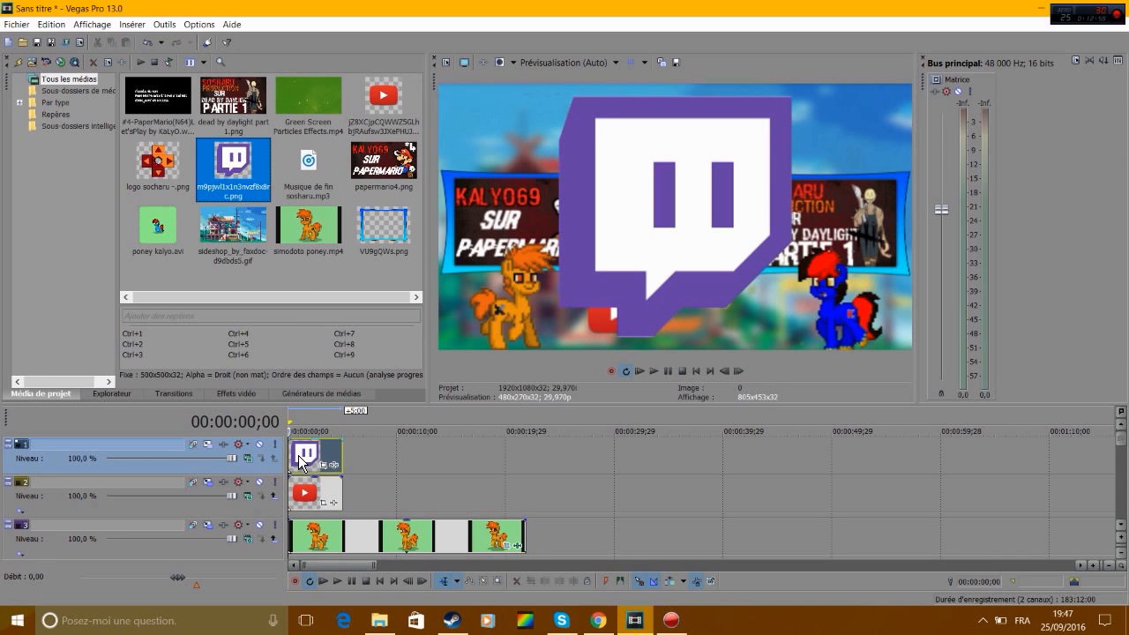
pyautogui.click(209, 445)
pyautogui.moveTo(411, 593); pyautogui.dragTo(327, 588)
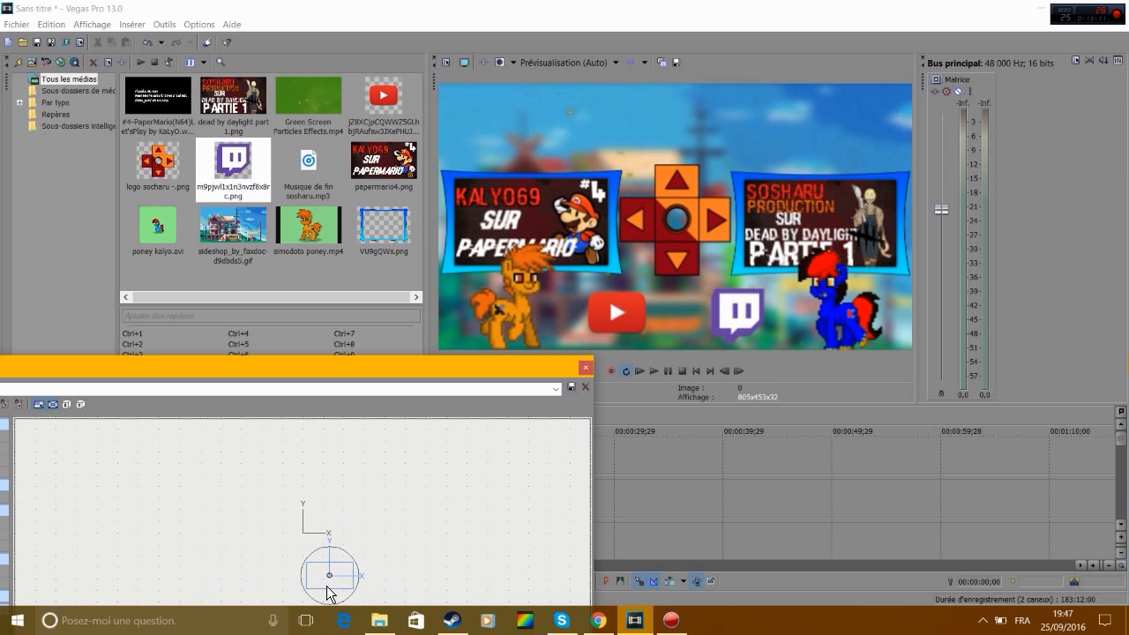
pyautogui.click(586, 368)
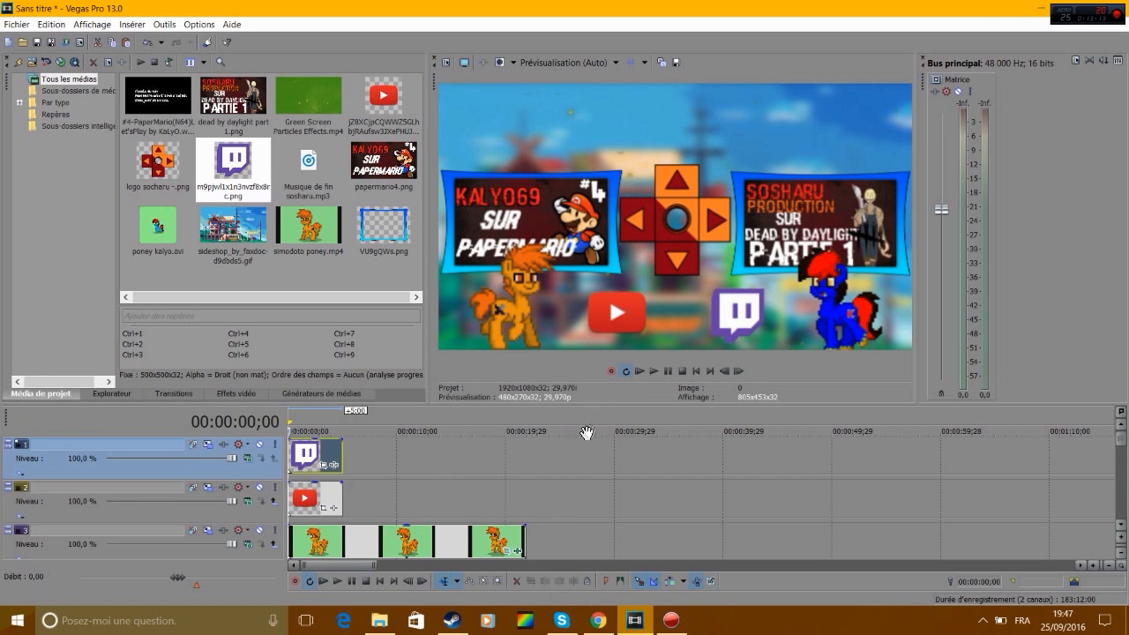
# Step: Extend the Twitch and YouTube logo clips to about 22 seconds and play back the result
pyautogui.moveTo(343, 448); pyautogui.dragTo(526, 452)
pyautogui.moveTo(343, 503); pyautogui.dragTo(526, 503)
pyautogui.click(652, 372)
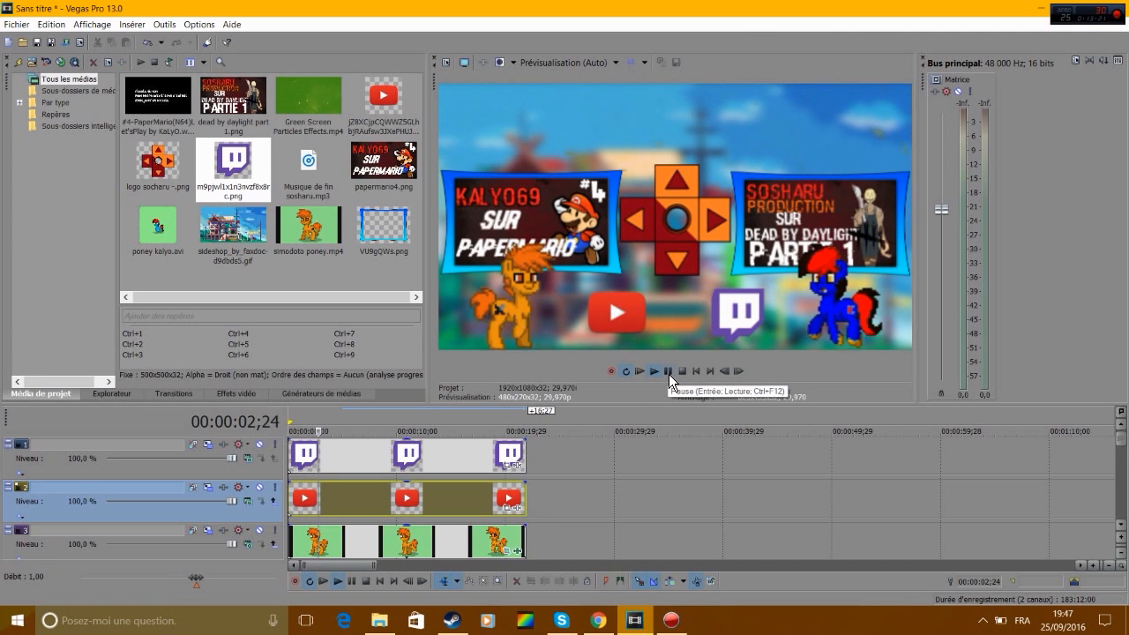
pyautogui.click(668, 372)
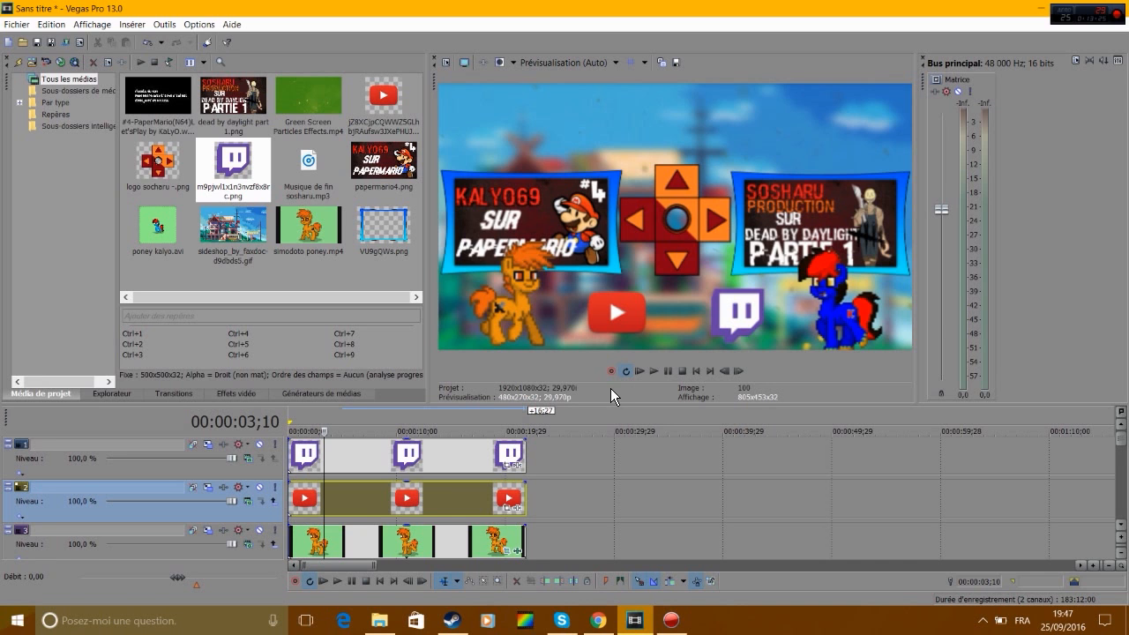
# Step: Insert a new top video track and add a Titres & Texte Sony text media to it
pyautogui.hotkey('ctrl', 'shift', 'q')
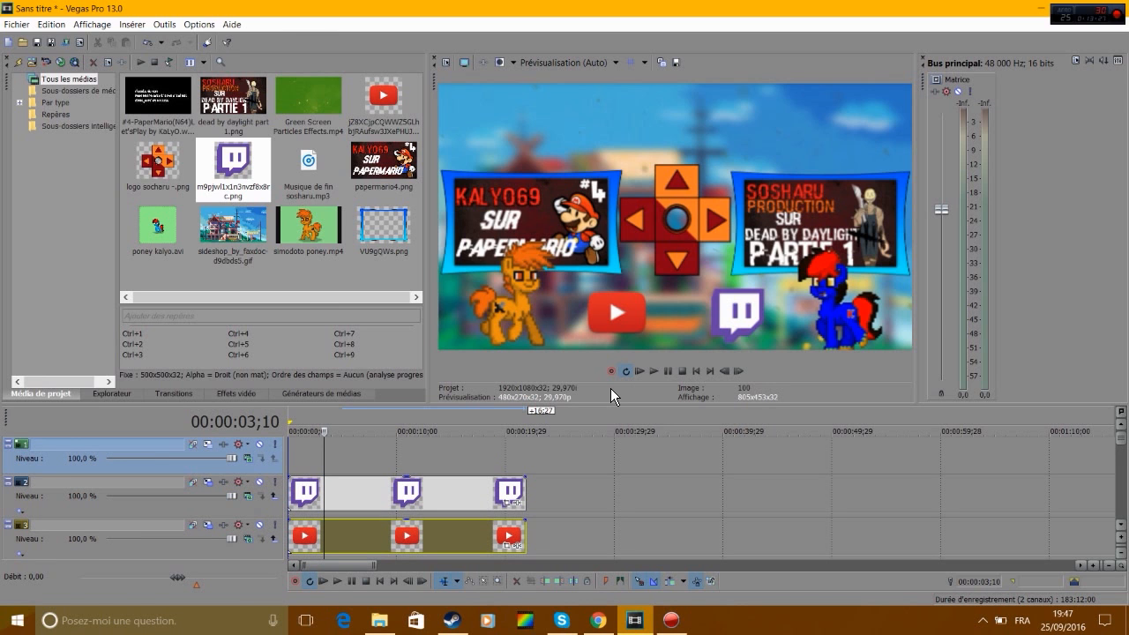
pyautogui.click(131, 24)
pyautogui.click(229, 184)
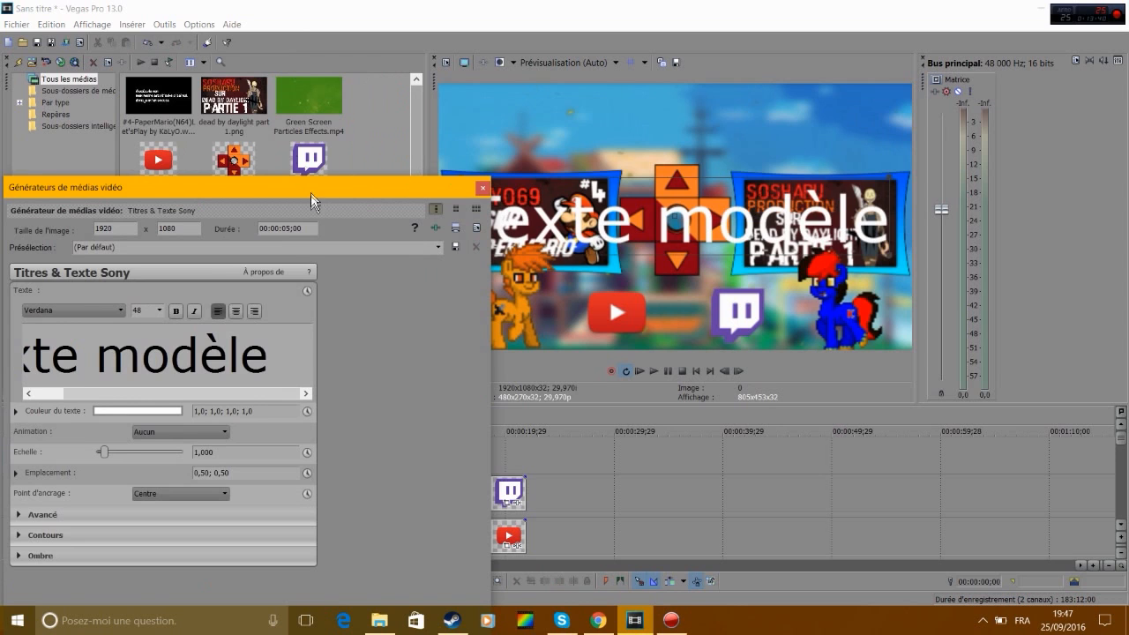
# Step: Replace the sample text with "Abonne-toi" in the Skater Girls Rock font and place it above the central logo
pyautogui.moveTo(291, 351); pyautogui.dragTo(7, 351)
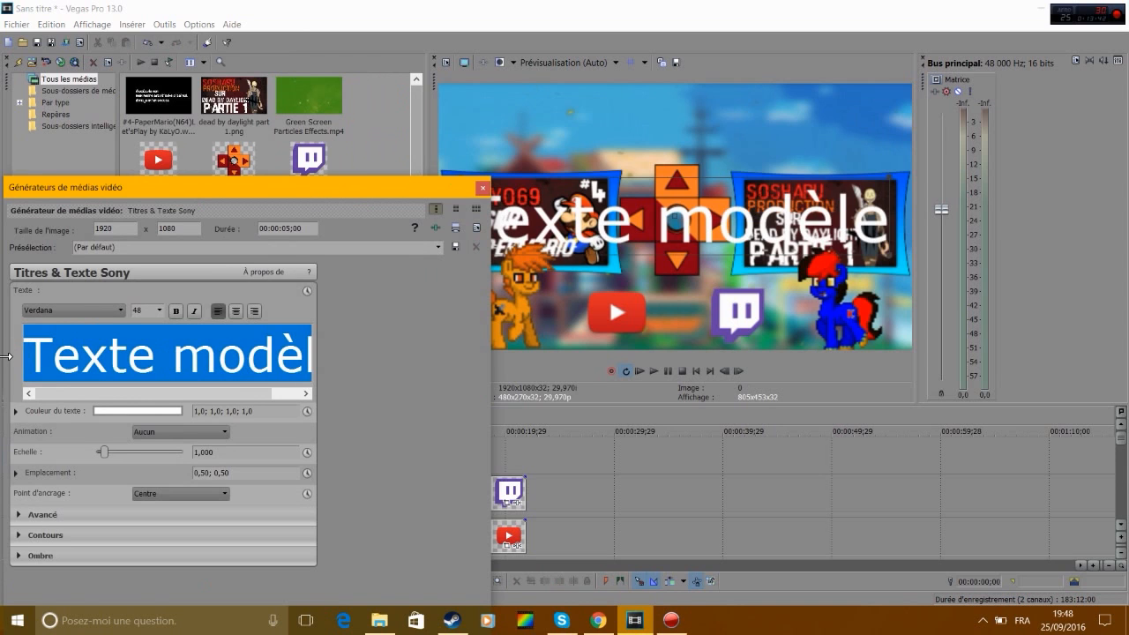
pyautogui.press('BackSpace')
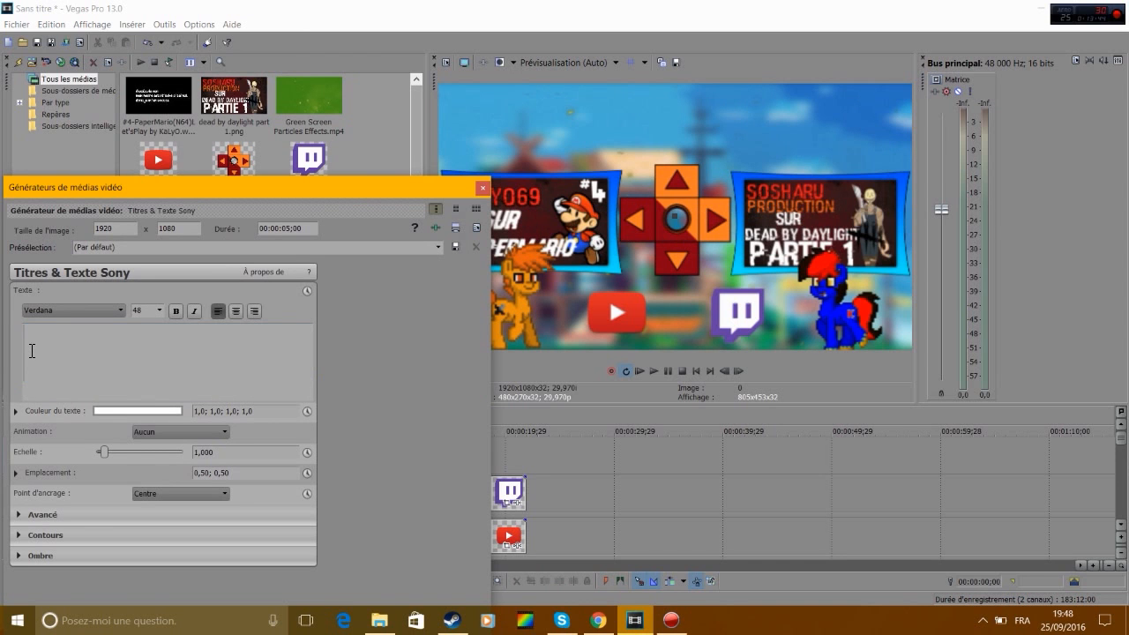
pyautogui.write('A')
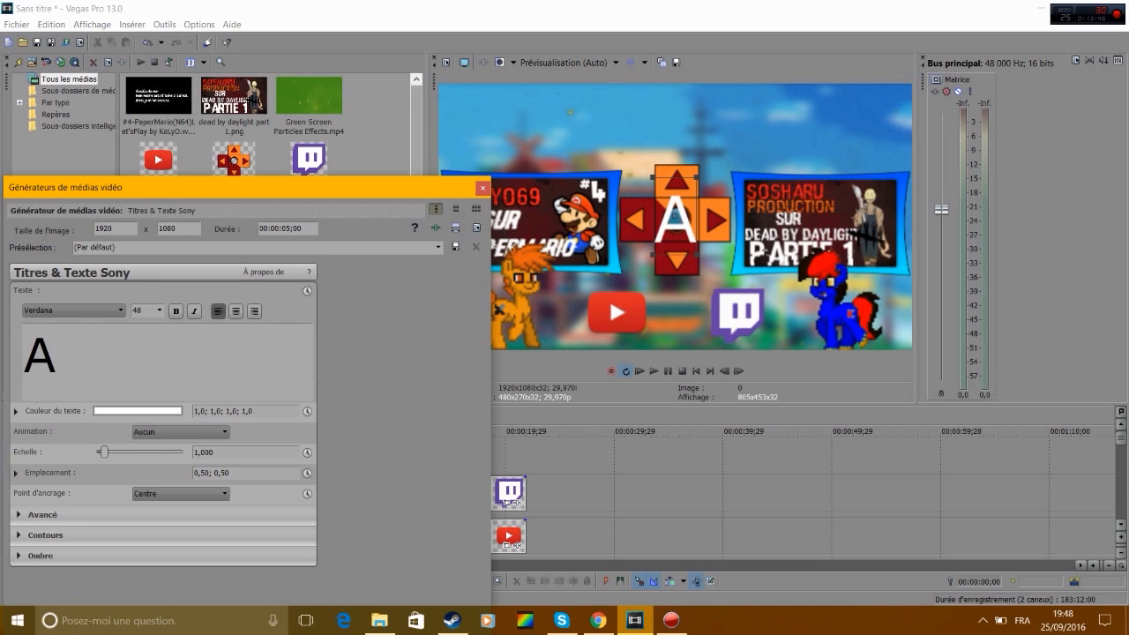
pyautogui.write('bonne-toi')
pyautogui.hotkey('ctrl', 'a')
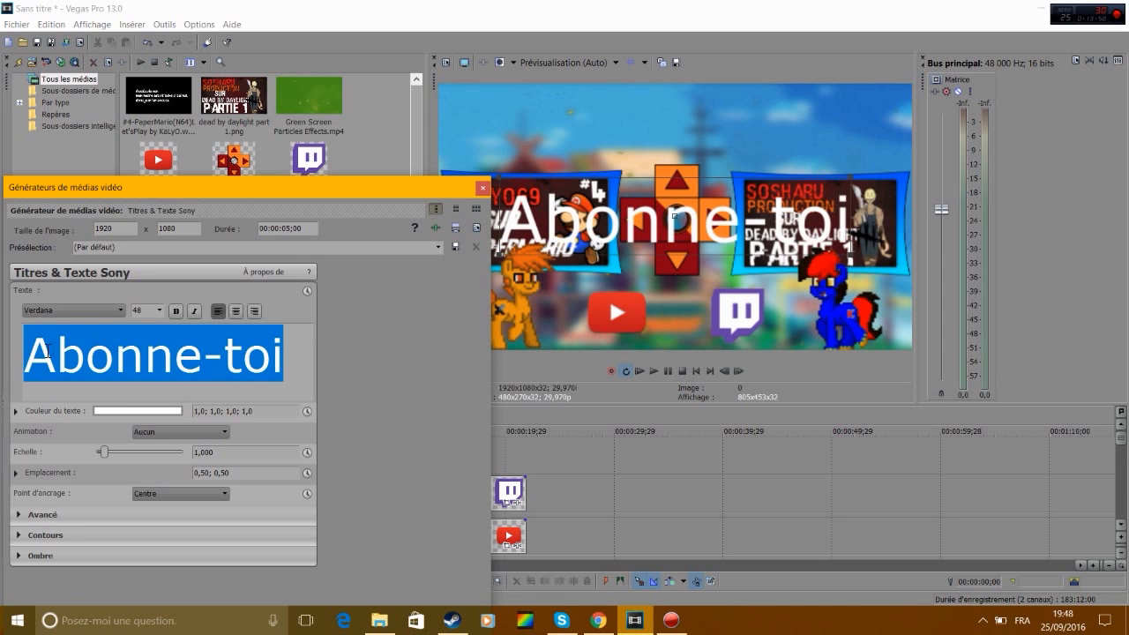
pyautogui.click(109, 316)
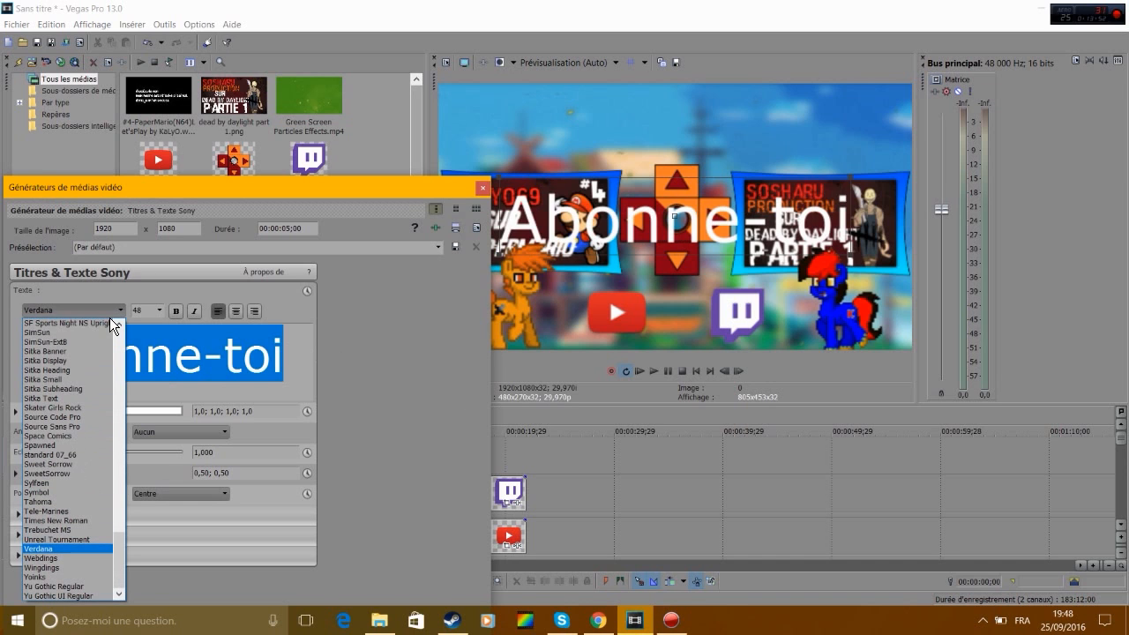
pyautogui.click(76, 409)
pyautogui.moveTo(691, 235); pyautogui.dragTo(692, 139)
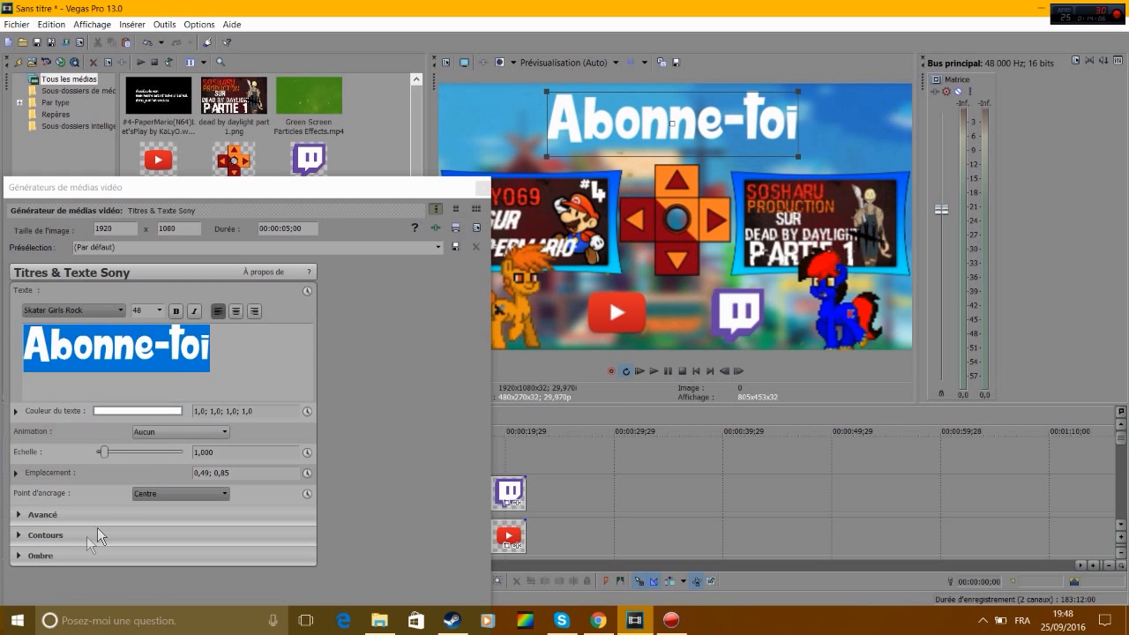
# Step: Give the Abonne-toi text a black outline 10,000 wide and nudge the text to position 0,50; 0,84
pyautogui.click(23, 534)
pyautogui.moveTo(129, 555); pyautogui.dragTo(270, 554)
pyautogui.click(185, 575)
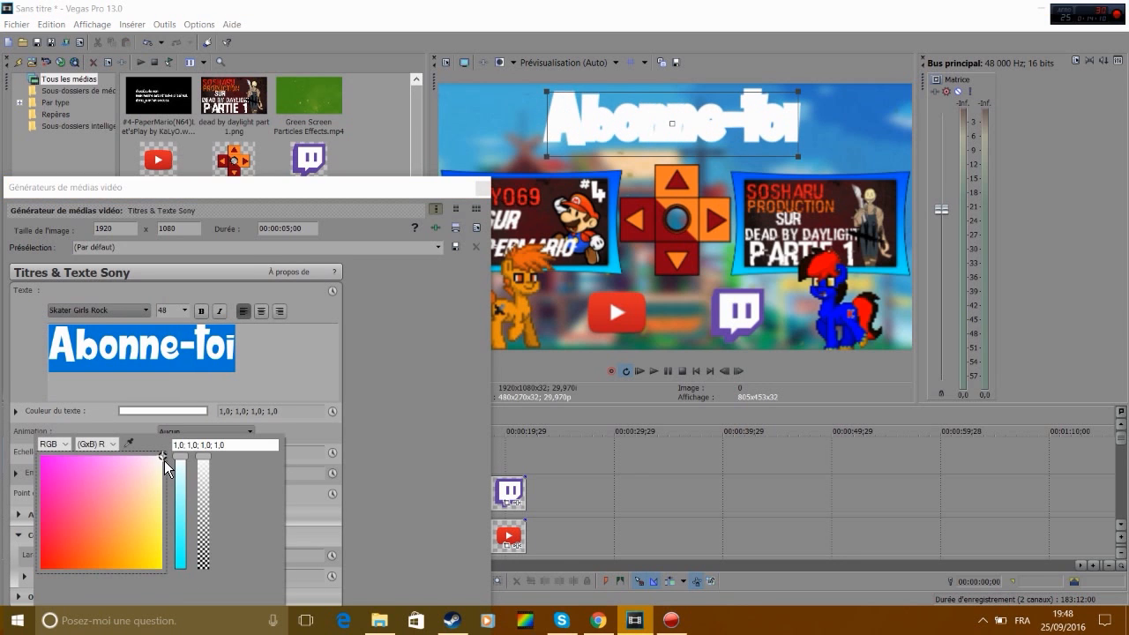
pyautogui.moveTo(164, 457); pyautogui.dragTo(4, 621)
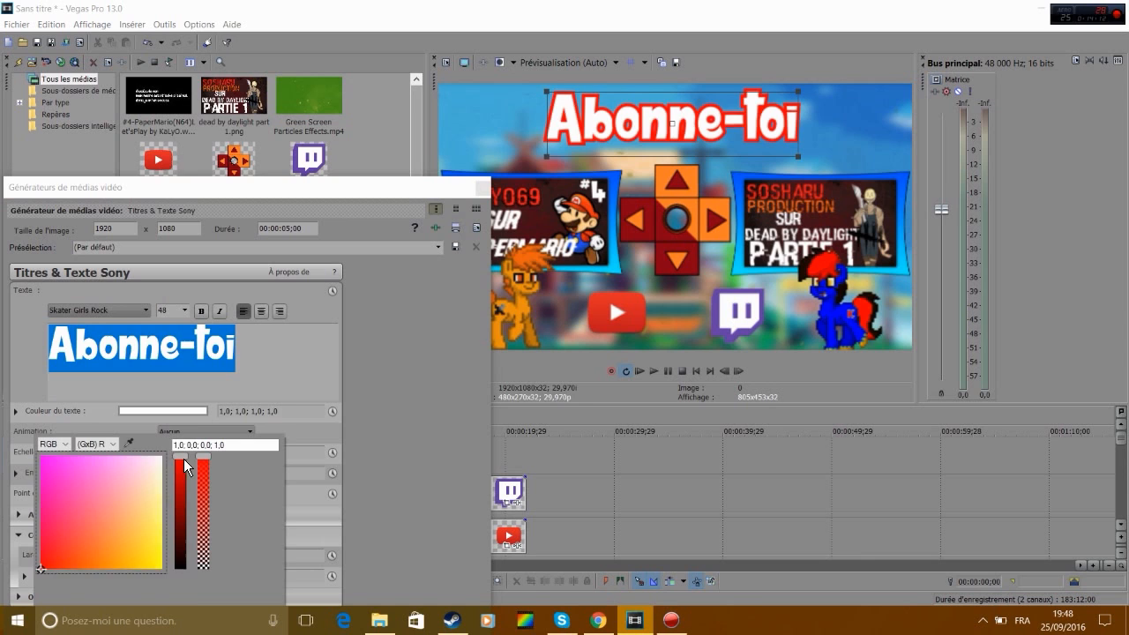
pyautogui.moveTo(185, 466); pyautogui.dragTo(188, 622)
pyautogui.click(452, 356)
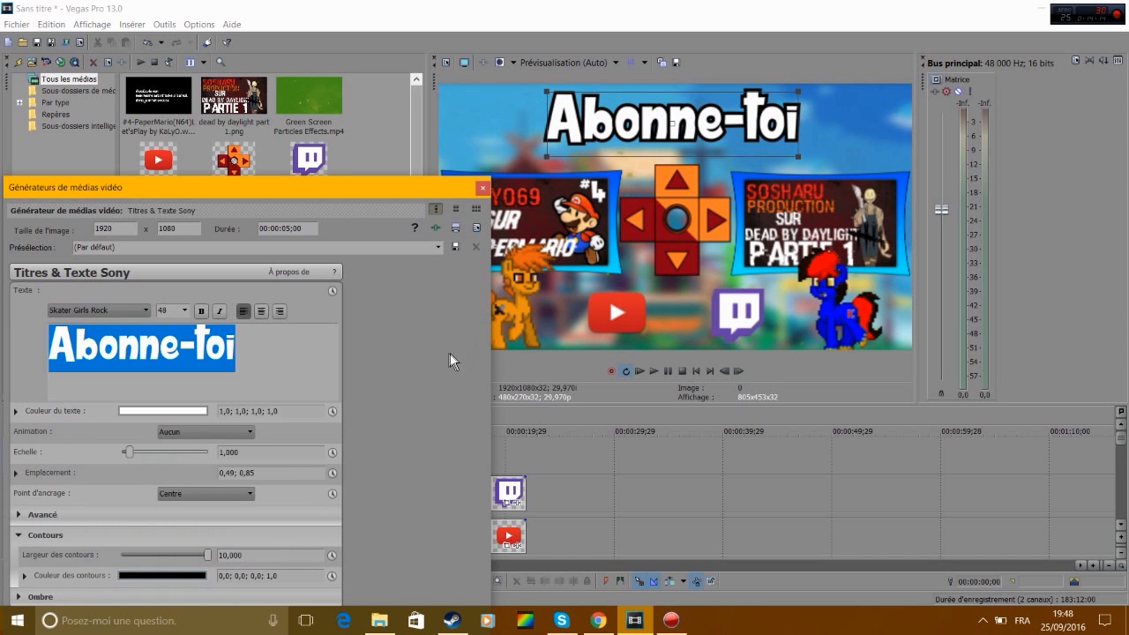
pyautogui.moveTo(781, 134); pyautogui.dragTo(787, 137)
# Step: Try the Sauter text animation, pick one that brings the letters in one by one, and close the generator
pyautogui.click(197, 436)
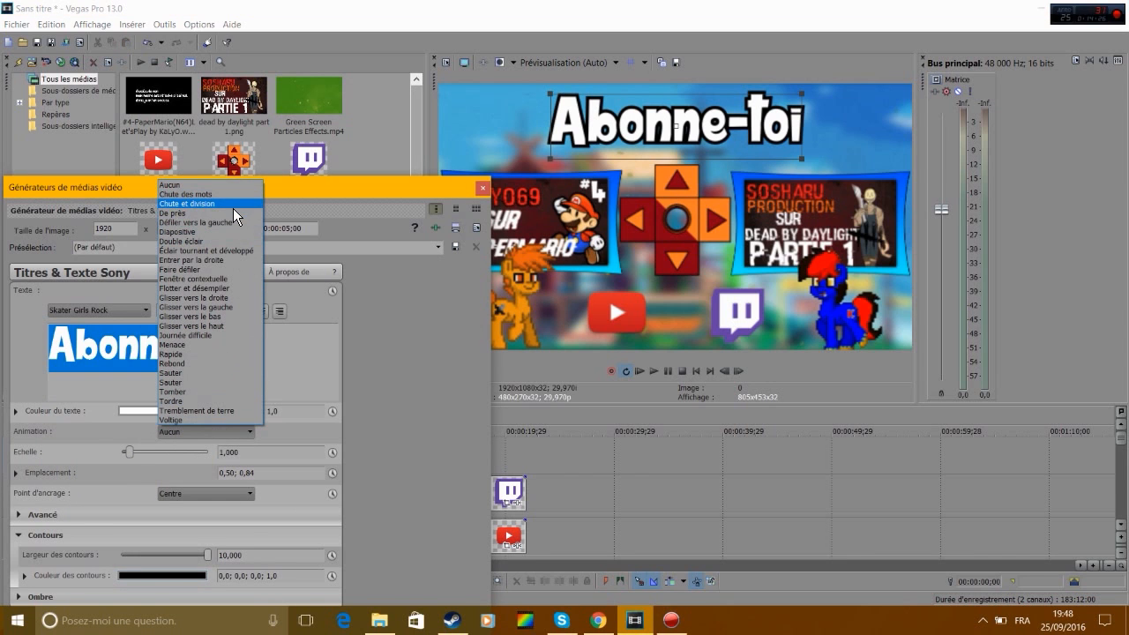
pyautogui.click(187, 382)
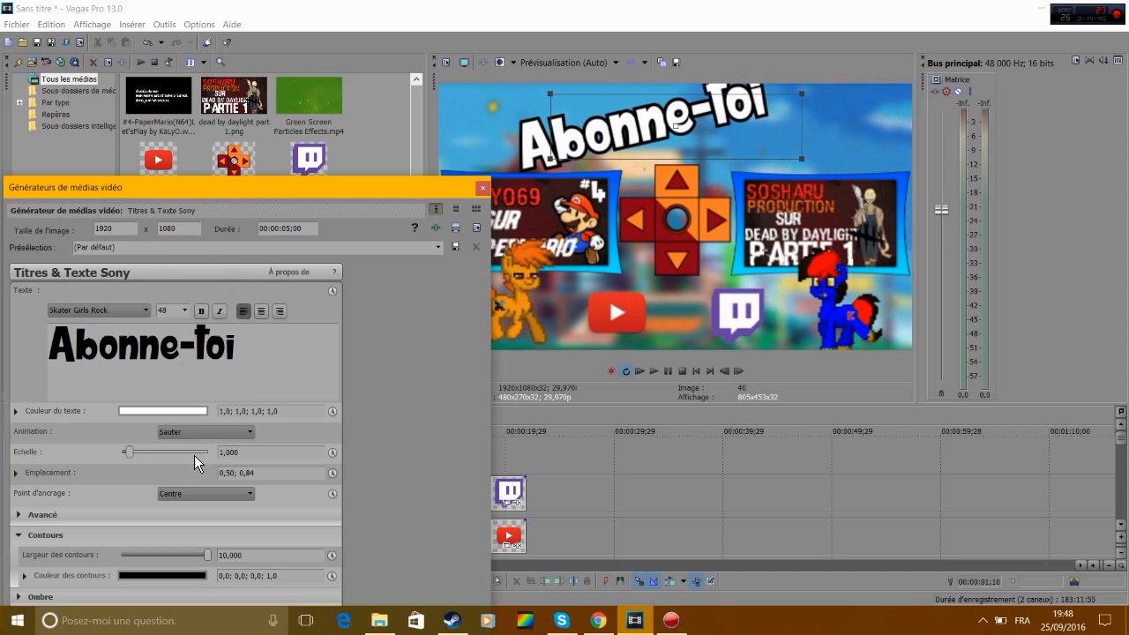
pyautogui.click(197, 434)
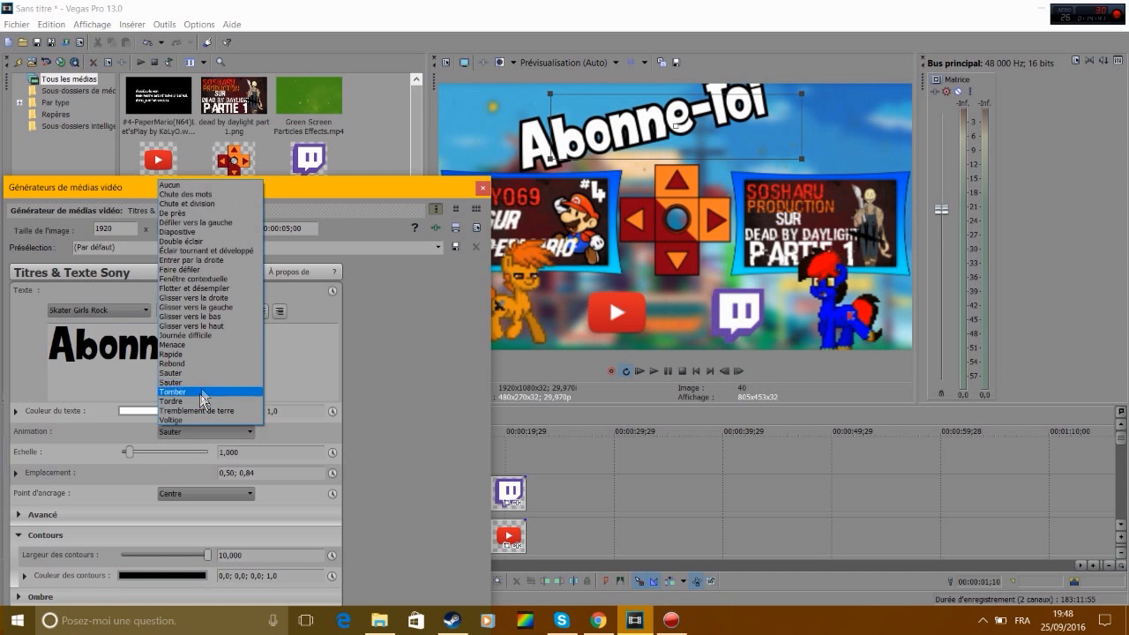
pyautogui.click(201, 379)
pyautogui.click(483, 188)
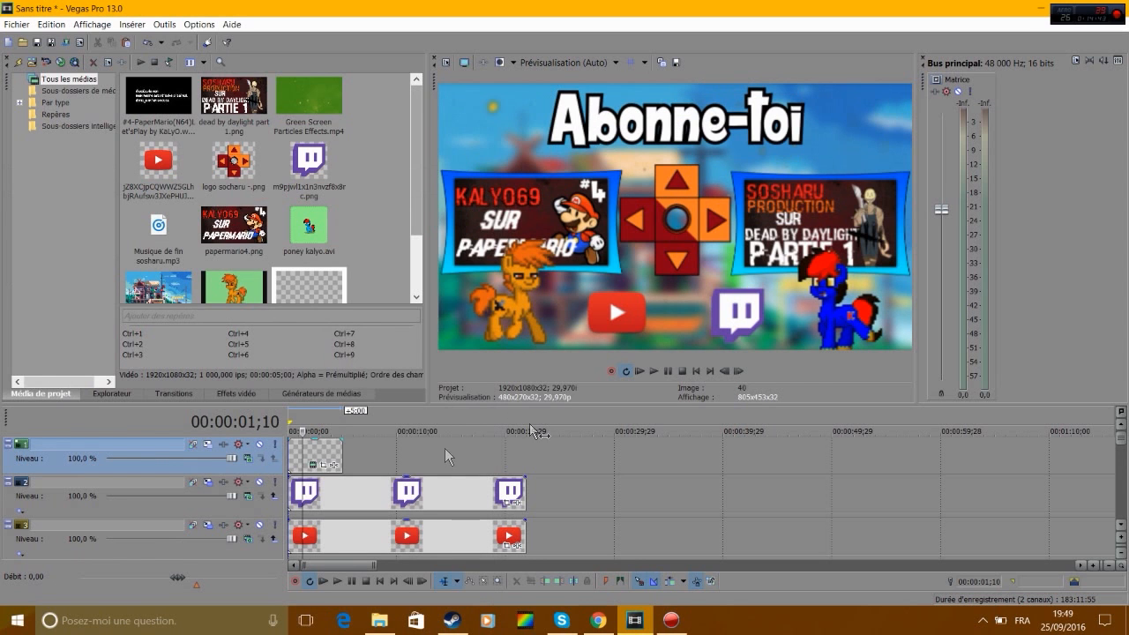
# Step: Preview the text animation, extend the Abonne-toi clip to the end of the Twitch clip, and play it back again
pyautogui.click(290, 450)
pyautogui.click(663, 370)
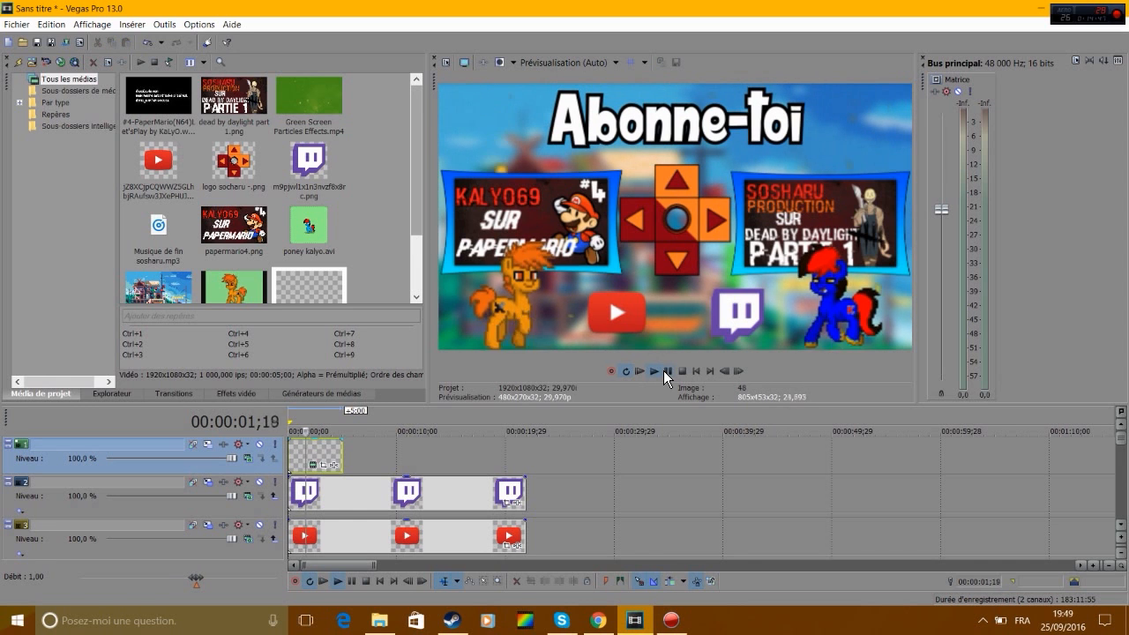
pyautogui.click(666, 370)
pyautogui.moveTo(343, 463); pyautogui.dragTo(527, 455)
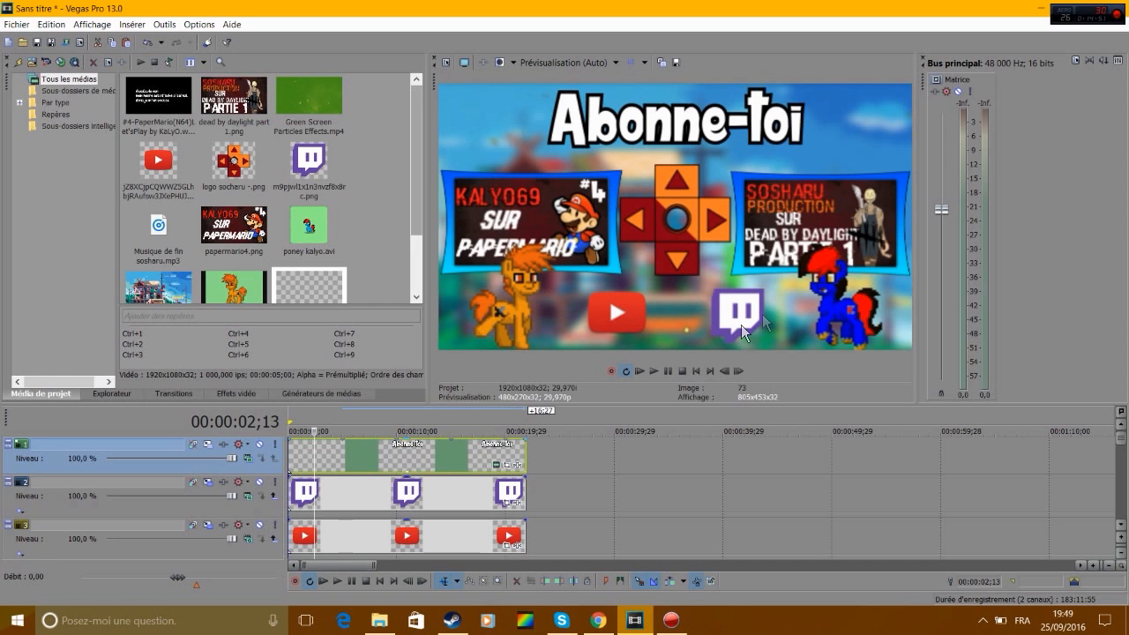
pyautogui.click(657, 370)
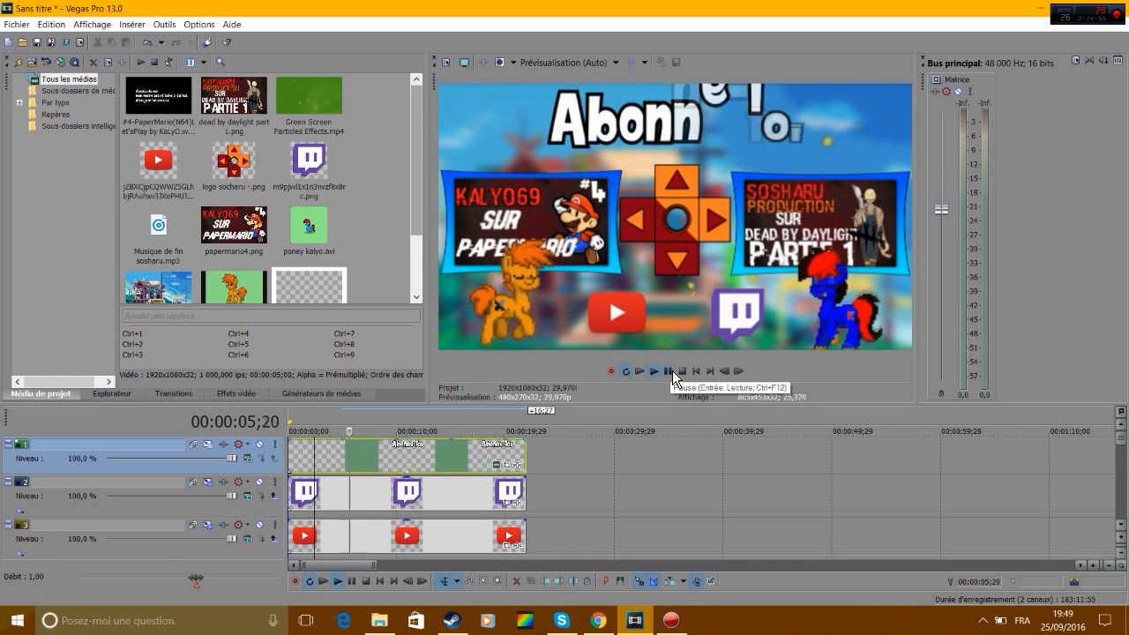
pyautogui.click(670, 371)
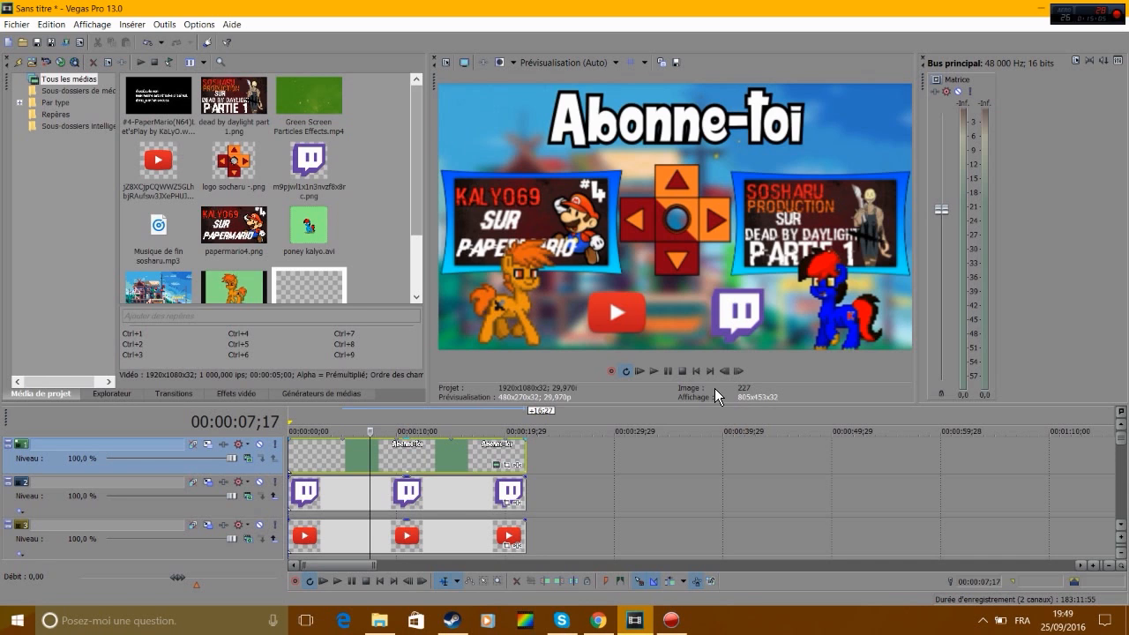
# Step: Add Musique de fin sosharu.mp3 on a new audio track beneath the background and cut off its quiet opening of about 5 seconds
pyautogui.moveTo(418, 145); pyautogui.dragTo(420, 212)
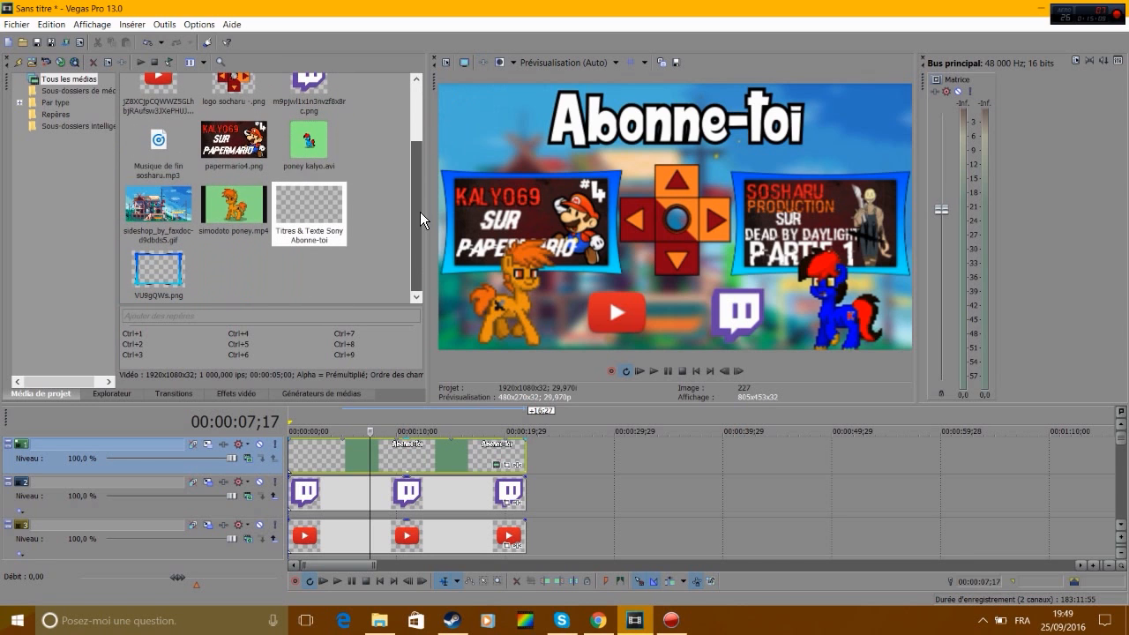
pyautogui.click(294, 455)
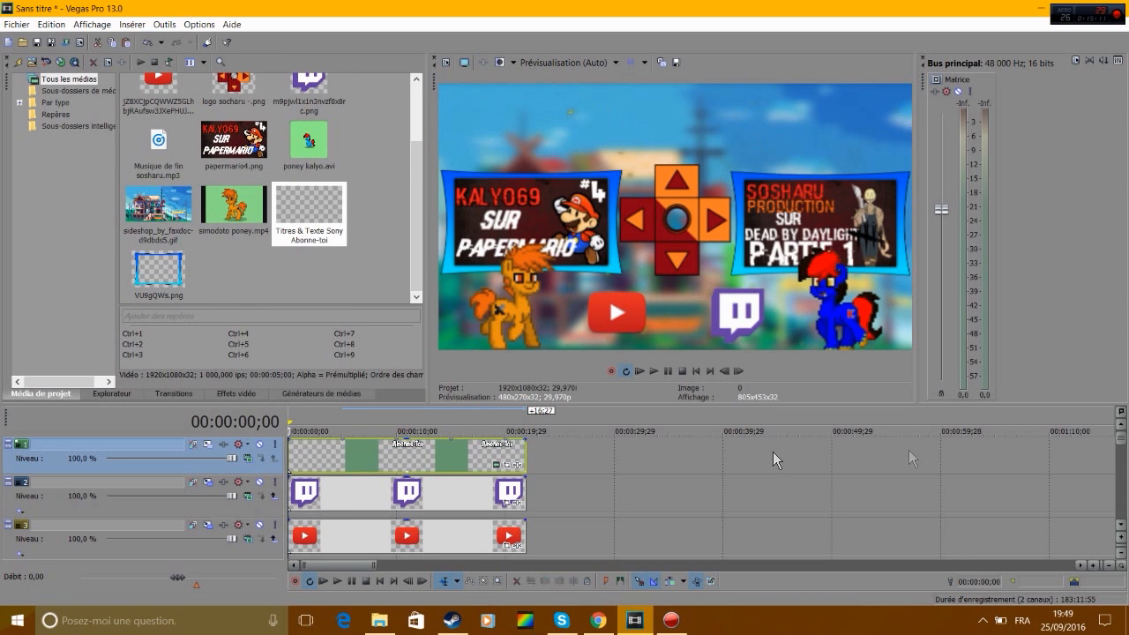
pyautogui.moveTo(1122, 443); pyautogui.dragTo(1124, 513)
pyautogui.moveTo(159, 145); pyautogui.dragTo(293, 513)
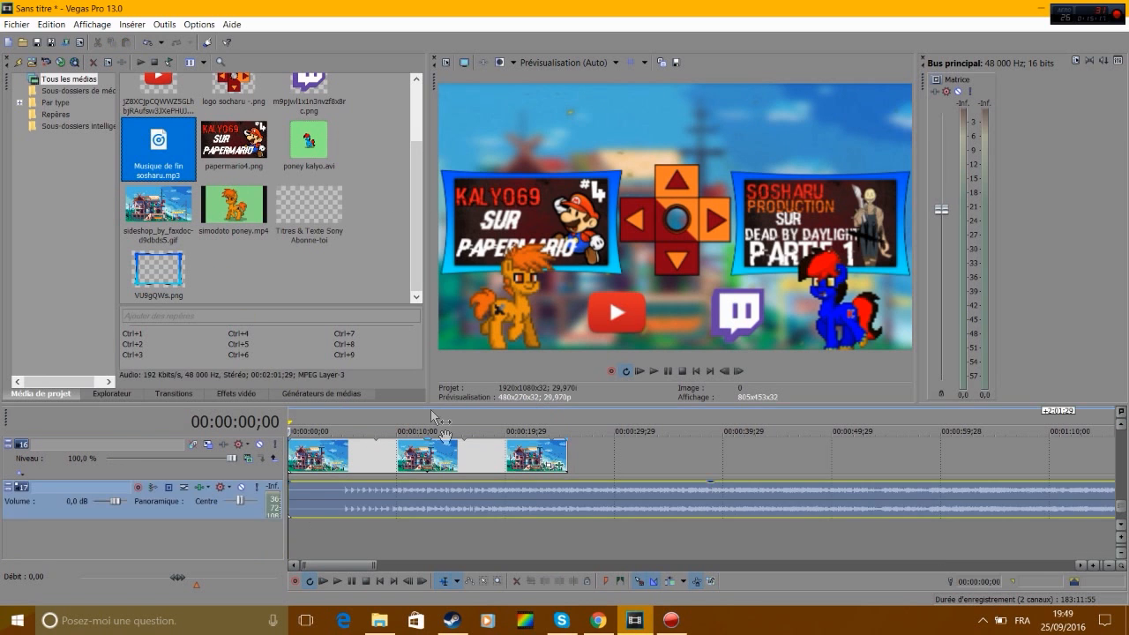
pyautogui.moveTo(291, 496); pyautogui.dragTo(324, 508)
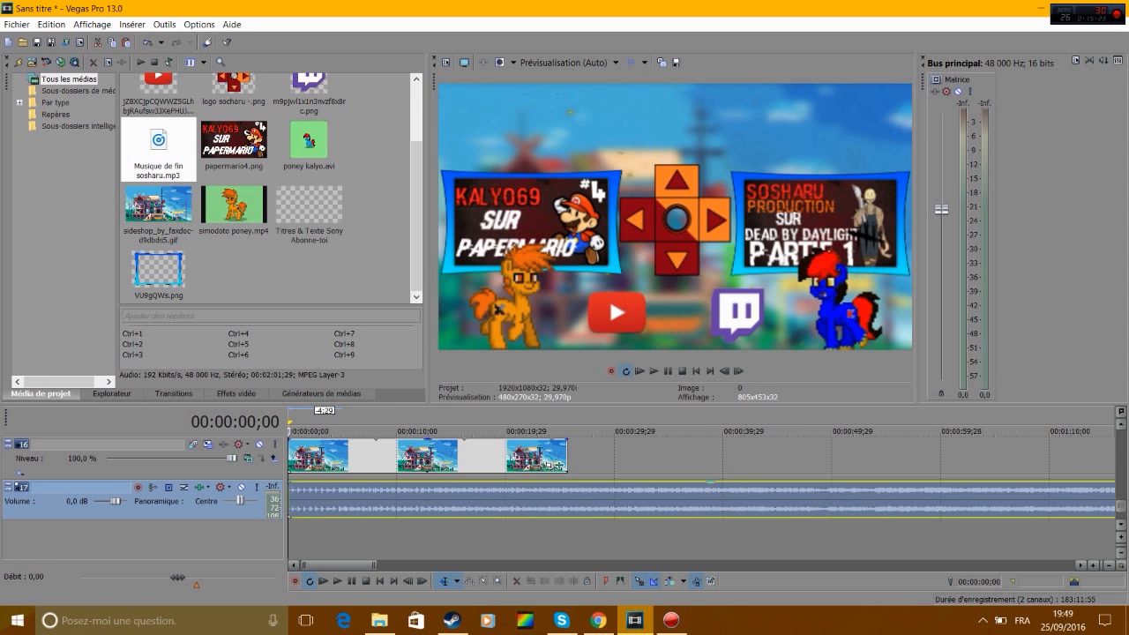
# Step: Play back the outro with its music, readjust the start of the music clip, and replay from the beginning
pyautogui.scroll(4, 1126, 436)
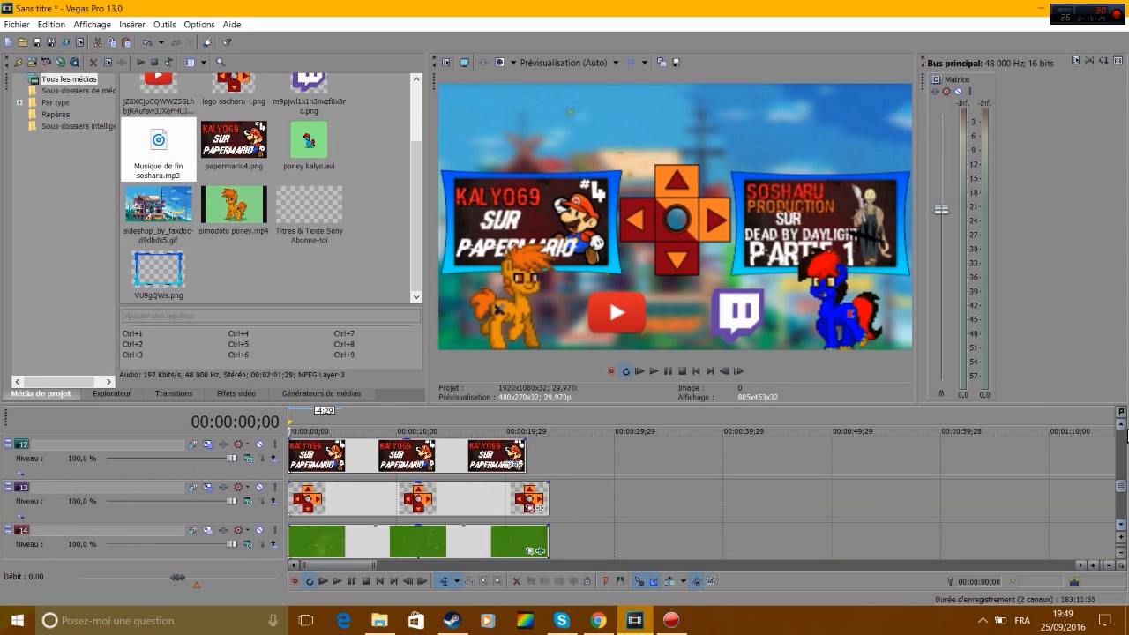
pyautogui.click(669, 370)
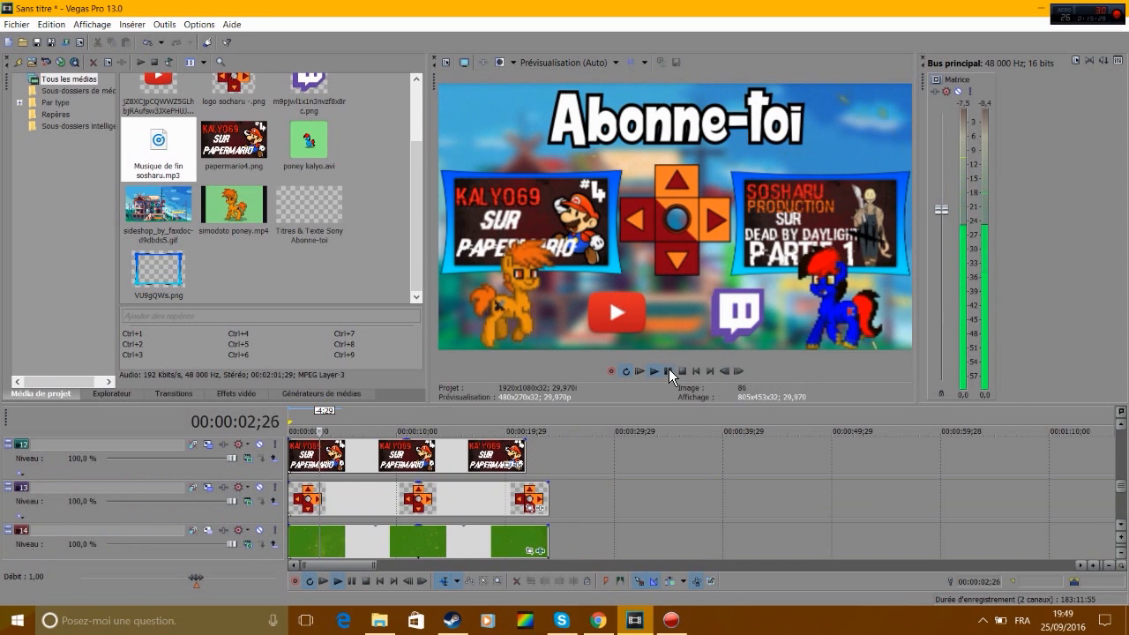
pyautogui.click(668, 370)
pyautogui.moveTo(1124, 498); pyautogui.dragTo(1125, 519)
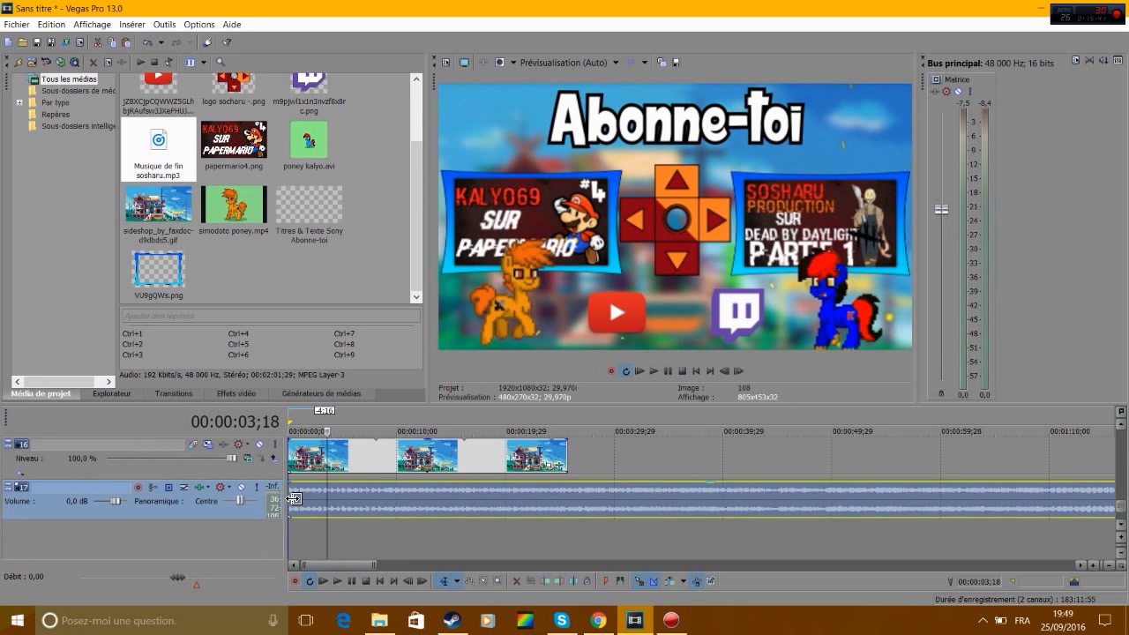
pyautogui.click(289, 500)
pyautogui.click(653, 371)
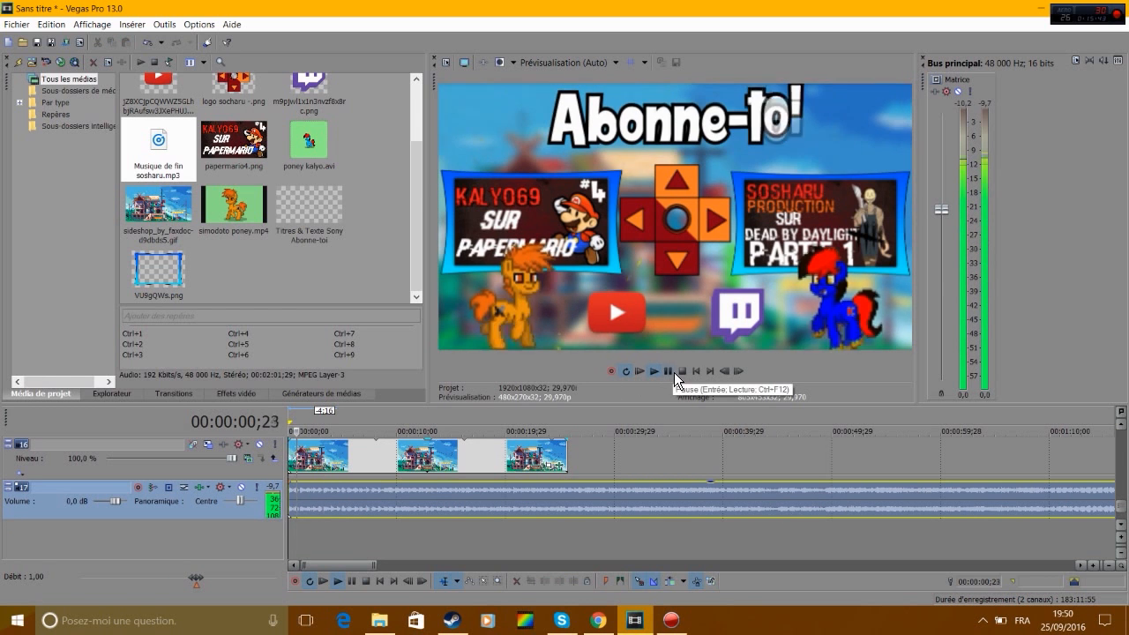
# Step: Trim the music's end to the background clip, extend the shorter overlay clips to the same end point, and preview the start
pyautogui.scroll(-3, 731, 490)
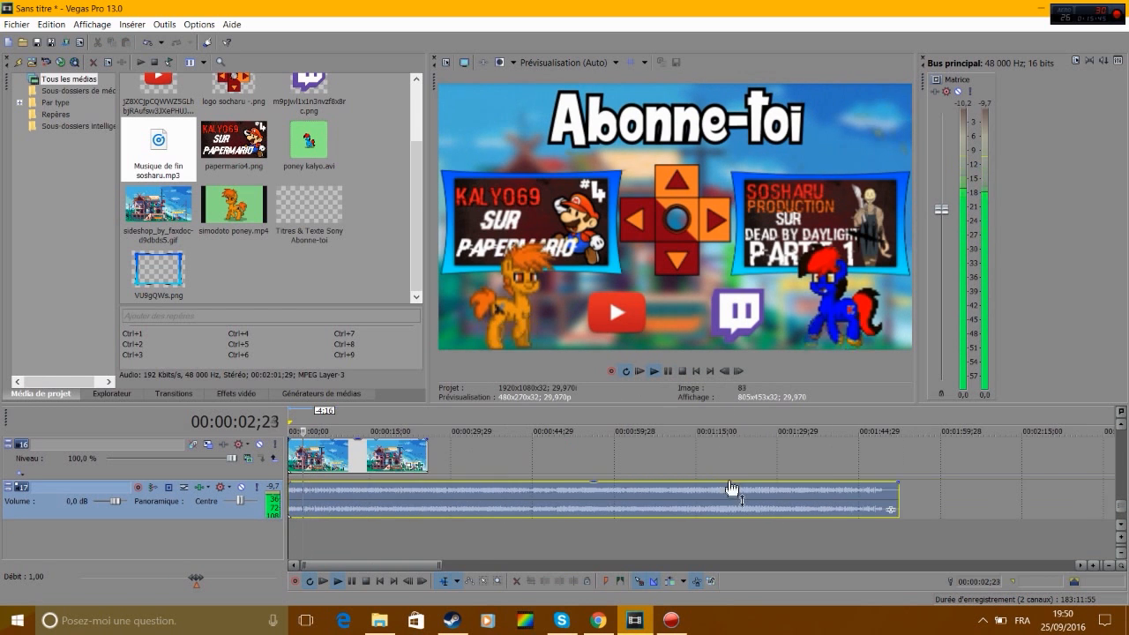
pyautogui.moveTo(745, 492); pyautogui.dragTo(393, 492)
pyautogui.click(404, 466)
pyautogui.moveTo(1120, 506); pyautogui.dragTo(1120, 499)
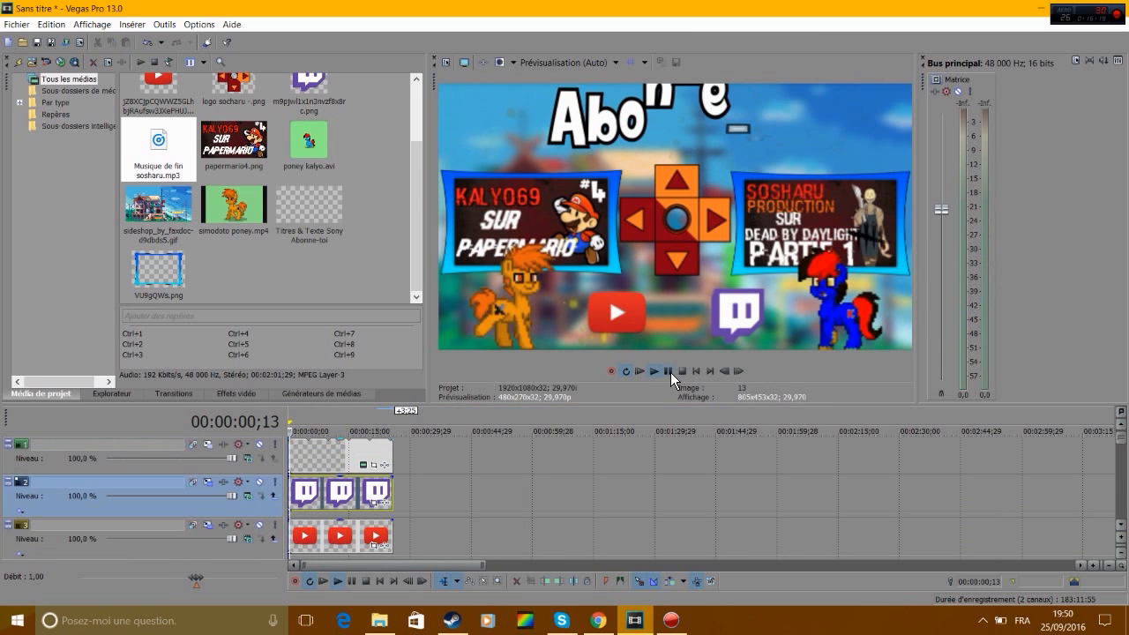
pyautogui.click(669, 371)
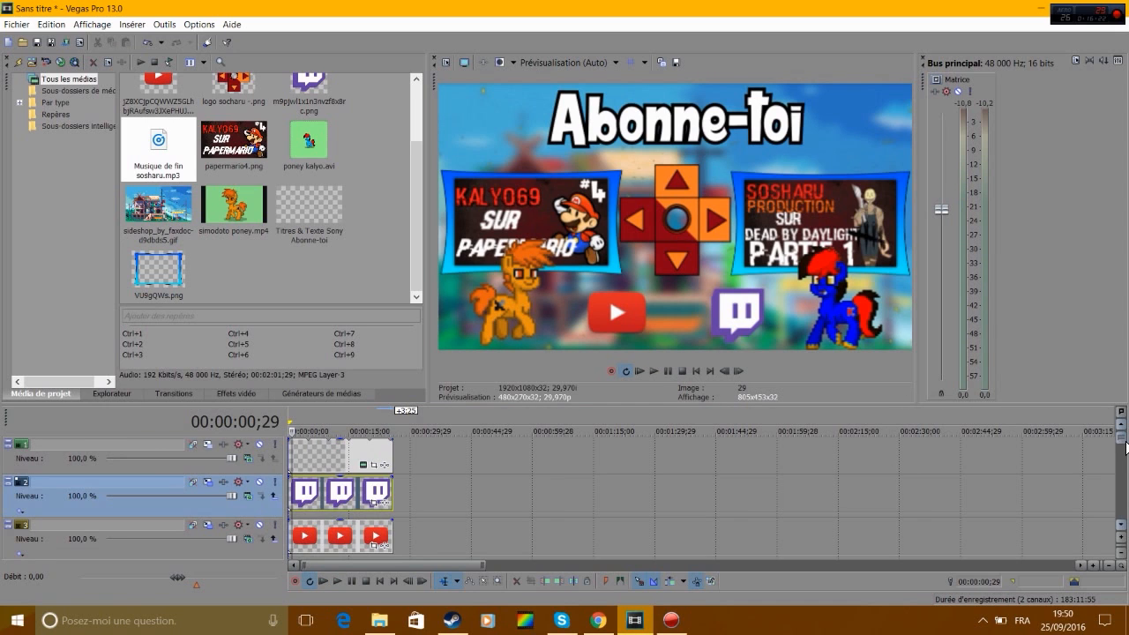
# Step: Apply the Nébuleux preset of the Balayage dégradé transition to the start of the Dead by Daylight thumbnail clip
pyautogui.moveTo(1125, 448); pyautogui.dragTo(1125, 453)
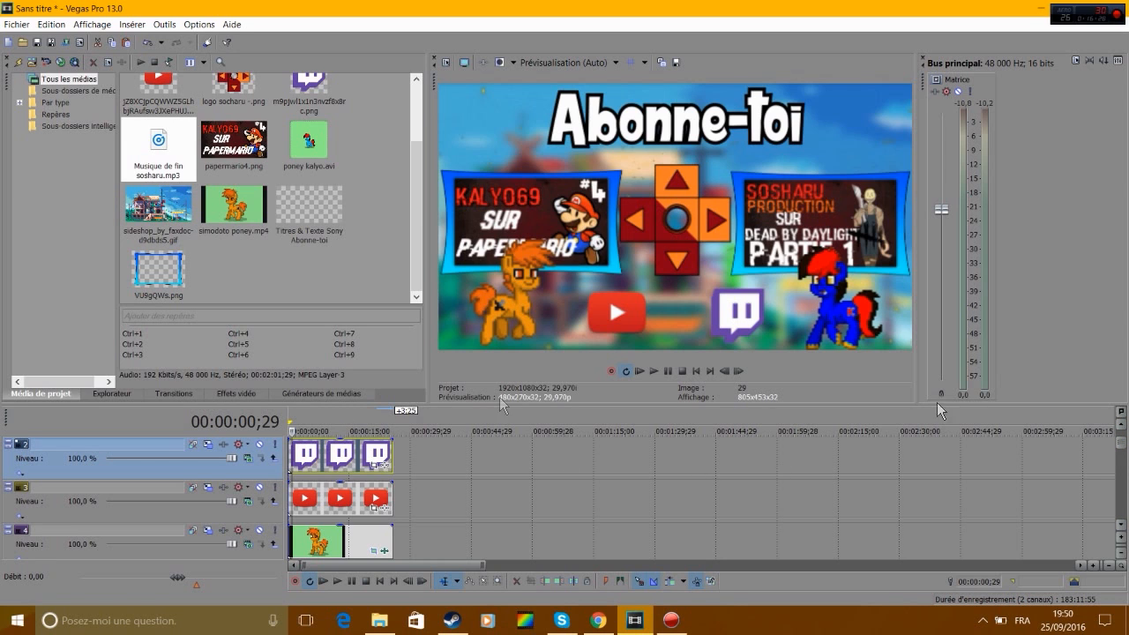
pyautogui.moveTo(1121, 448); pyautogui.dragTo(1124, 481)
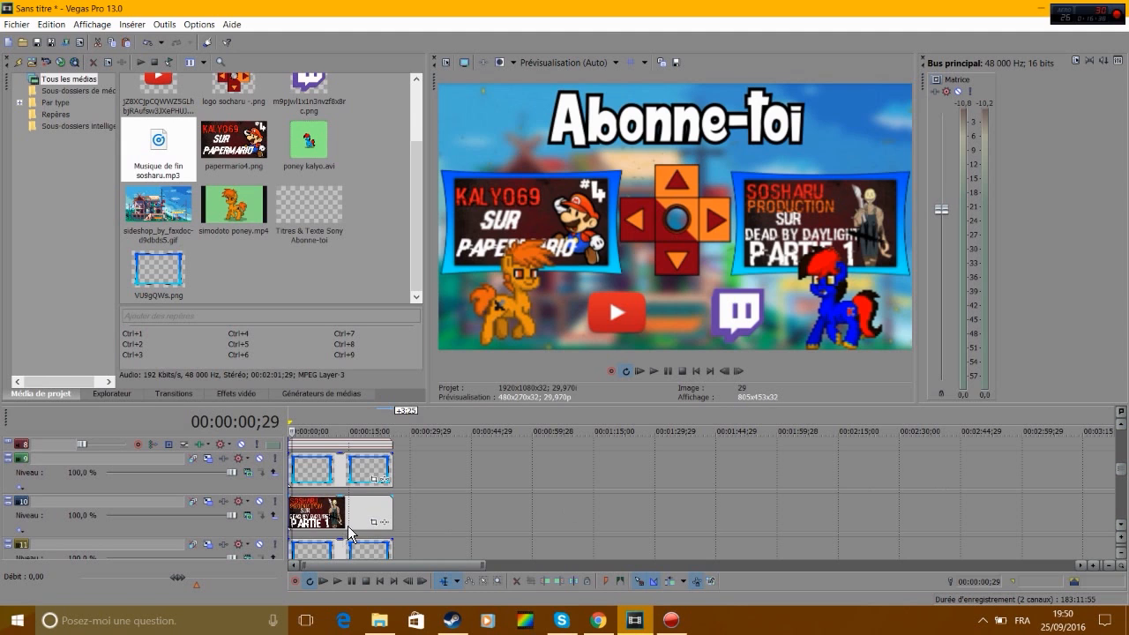
pyautogui.click(300, 520)
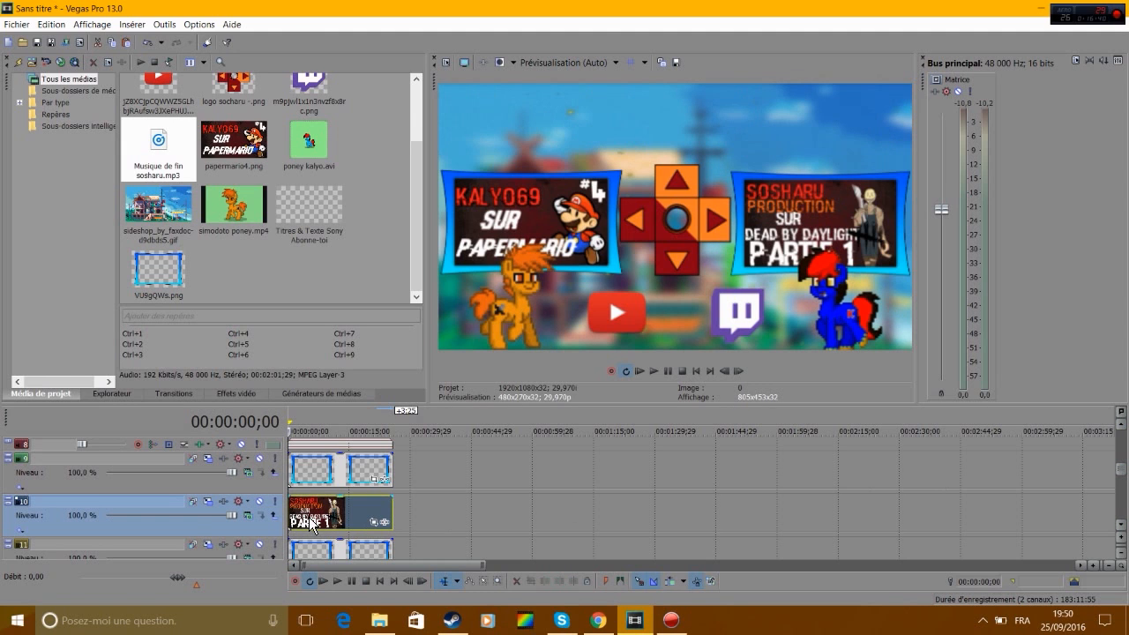
pyautogui.click(165, 394)
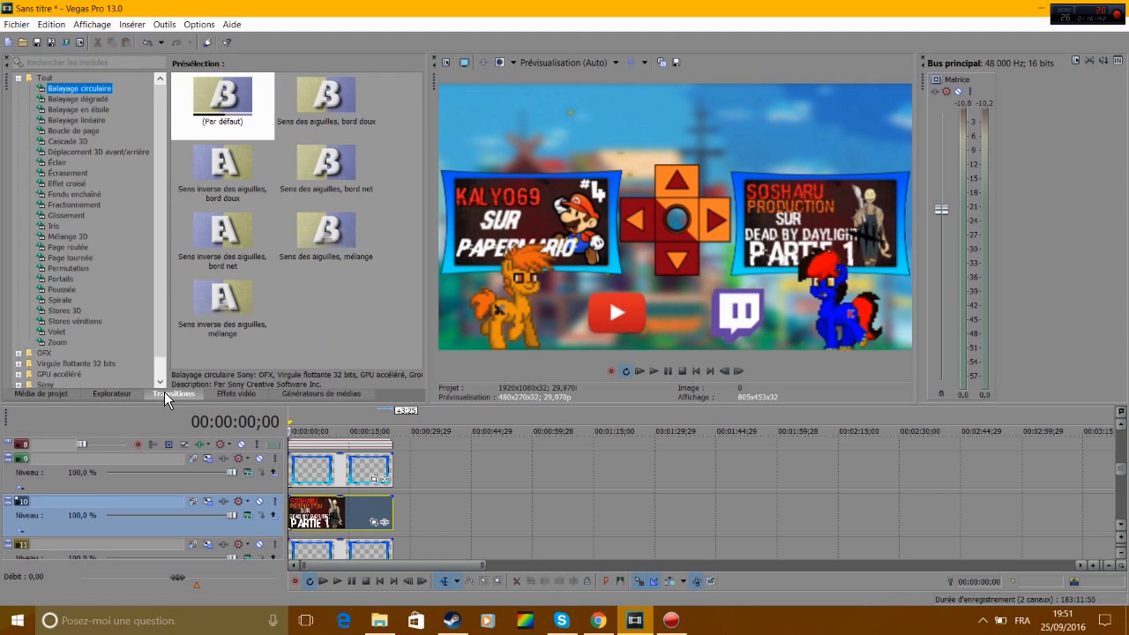
pyautogui.click(83, 101)
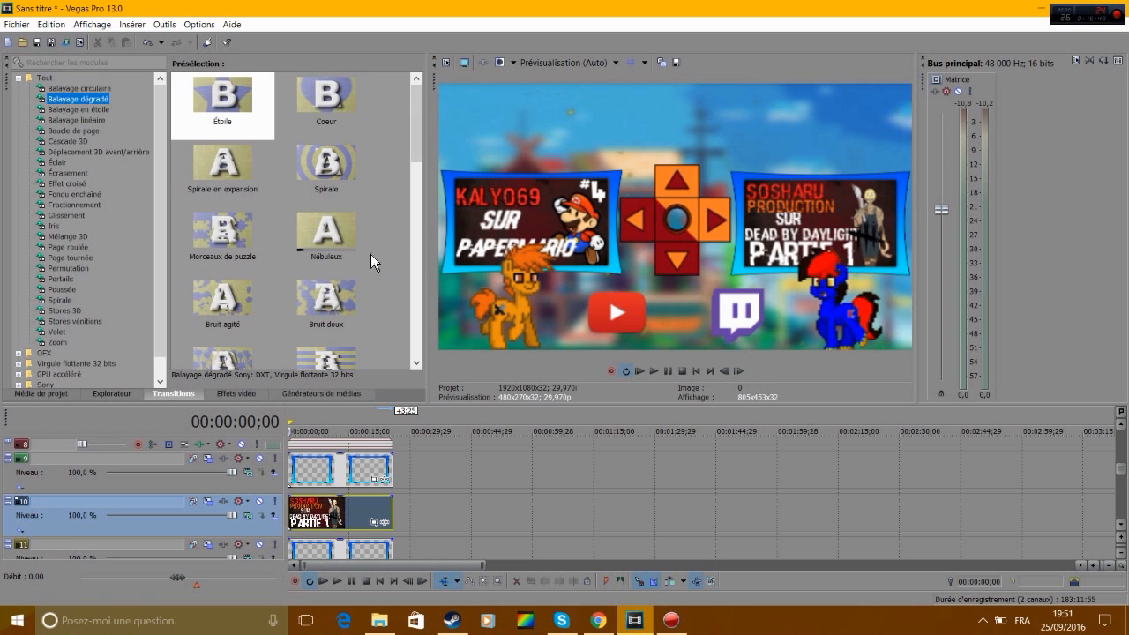
pyautogui.moveTo(338, 234); pyautogui.dragTo(300, 513)
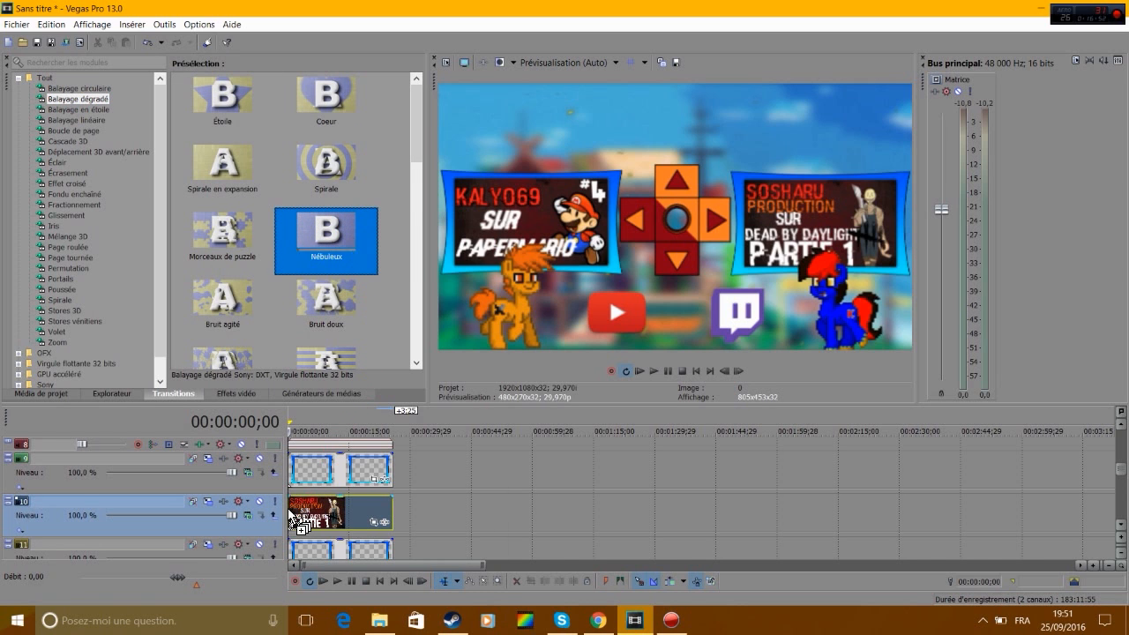
pyautogui.click(495, 133)
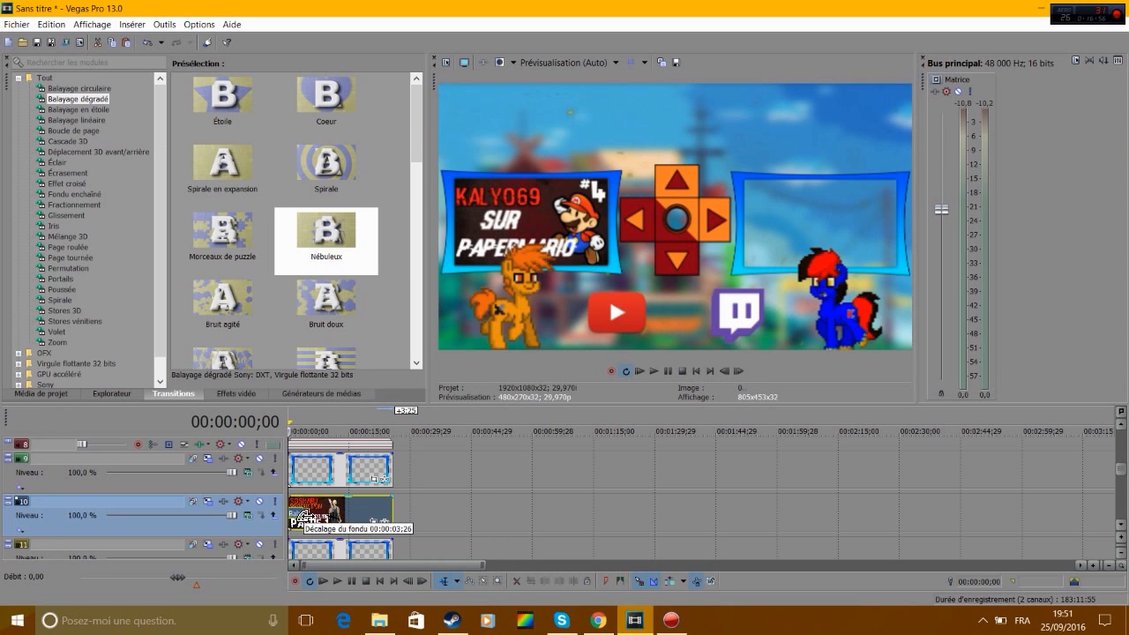
# Step: Preview the Dead by Daylight thumbnail's opening transition and shorten it to about 2 seconds
pyautogui.click(668, 370)
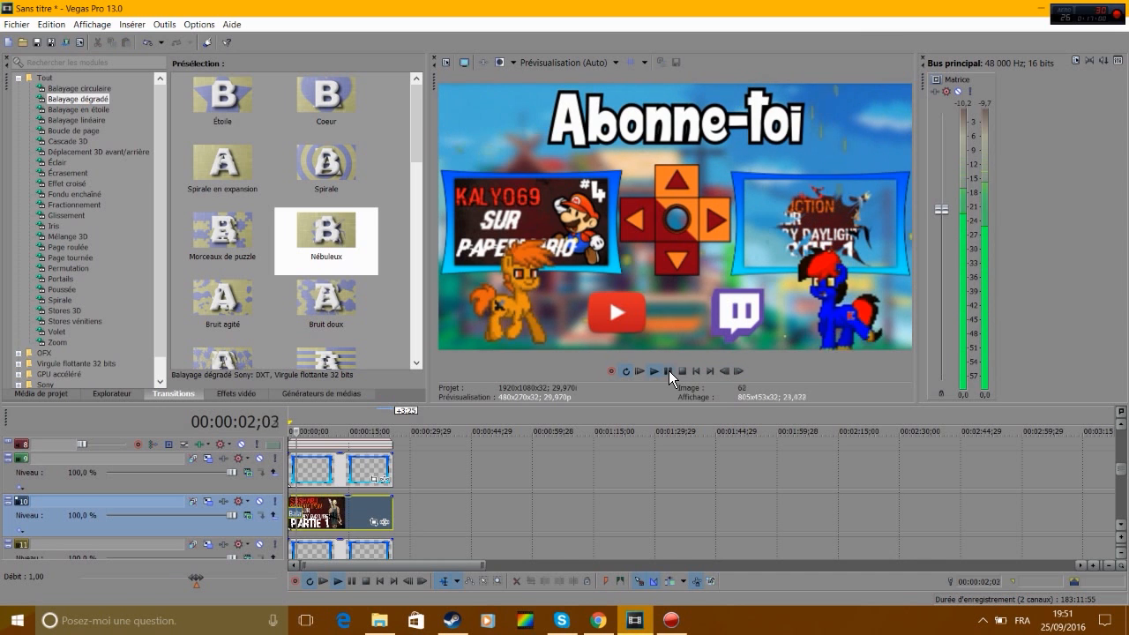
pyautogui.click(669, 370)
pyautogui.scroll(5, 471, 526)
pyautogui.moveTo(371, 515); pyautogui.dragTo(336, 516)
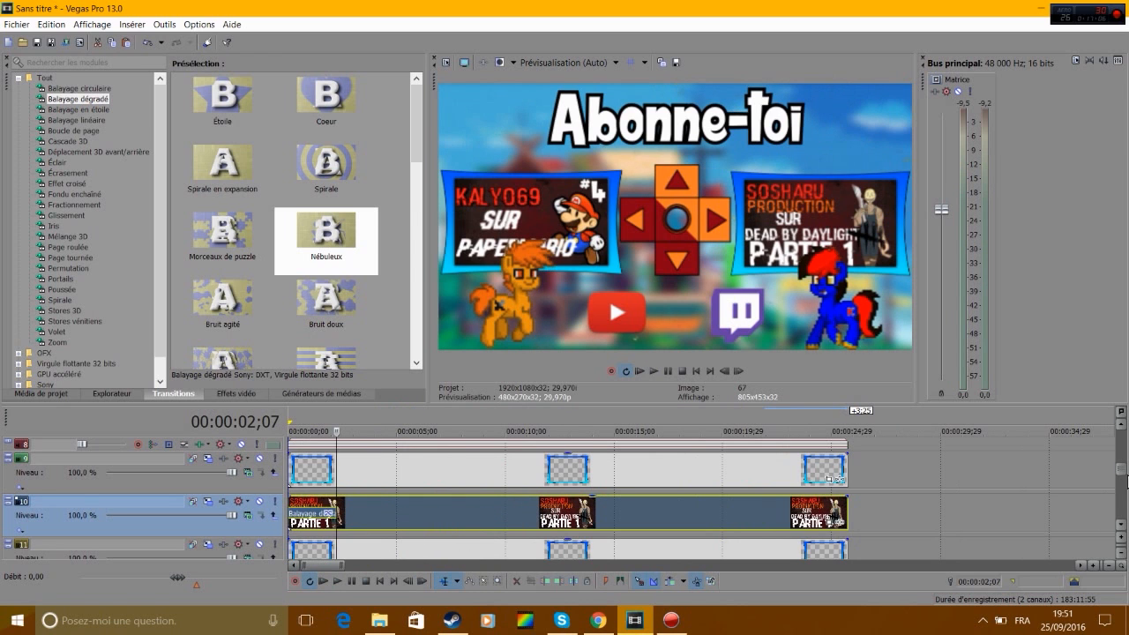
# Step: Apply the Nébuleux transition preset to the start of the Paper Mario thumbnail clip, about 2 seconds long, and preview both thumbnails appearing
pyautogui.scroll(-3, 321, 506)
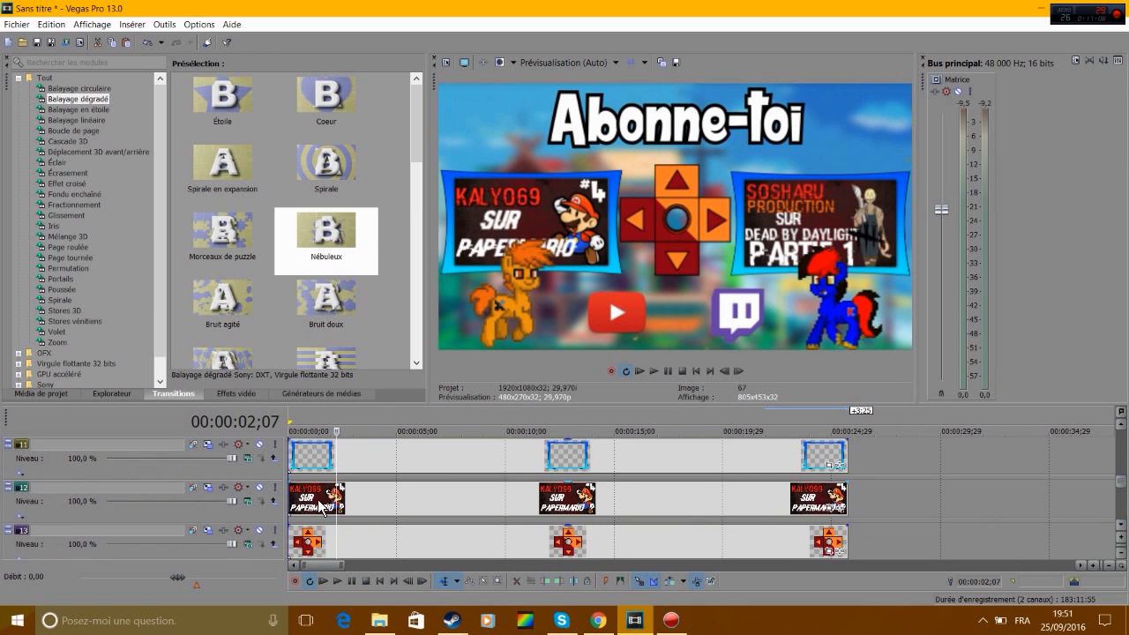
pyautogui.moveTo(329, 249); pyautogui.dragTo(291, 504)
pyautogui.click(505, 137)
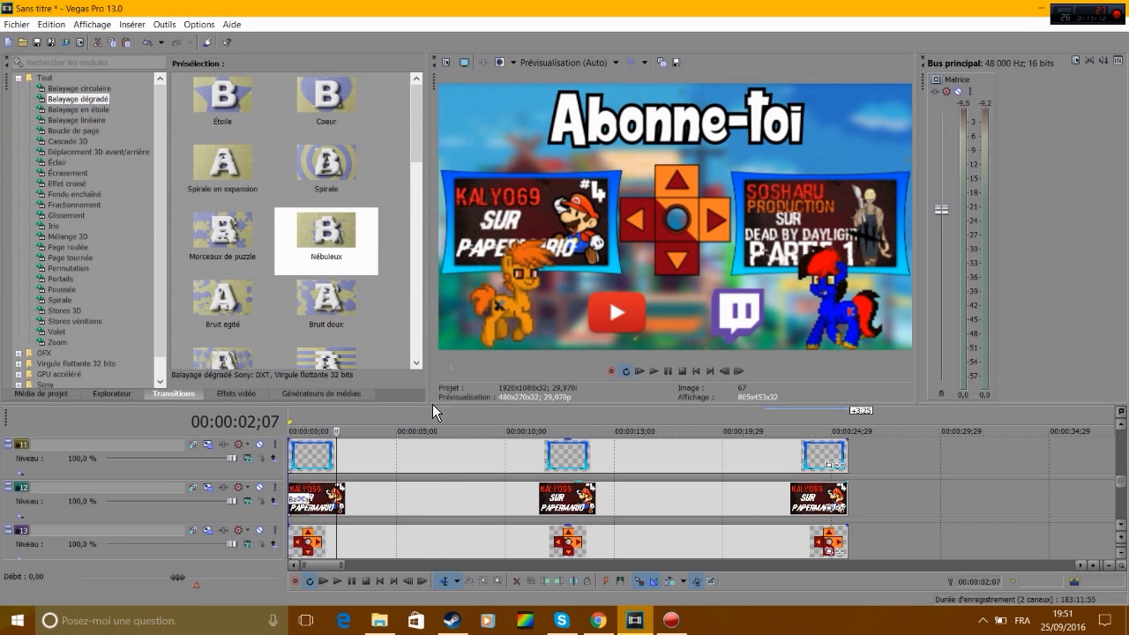
pyautogui.click(342, 505)
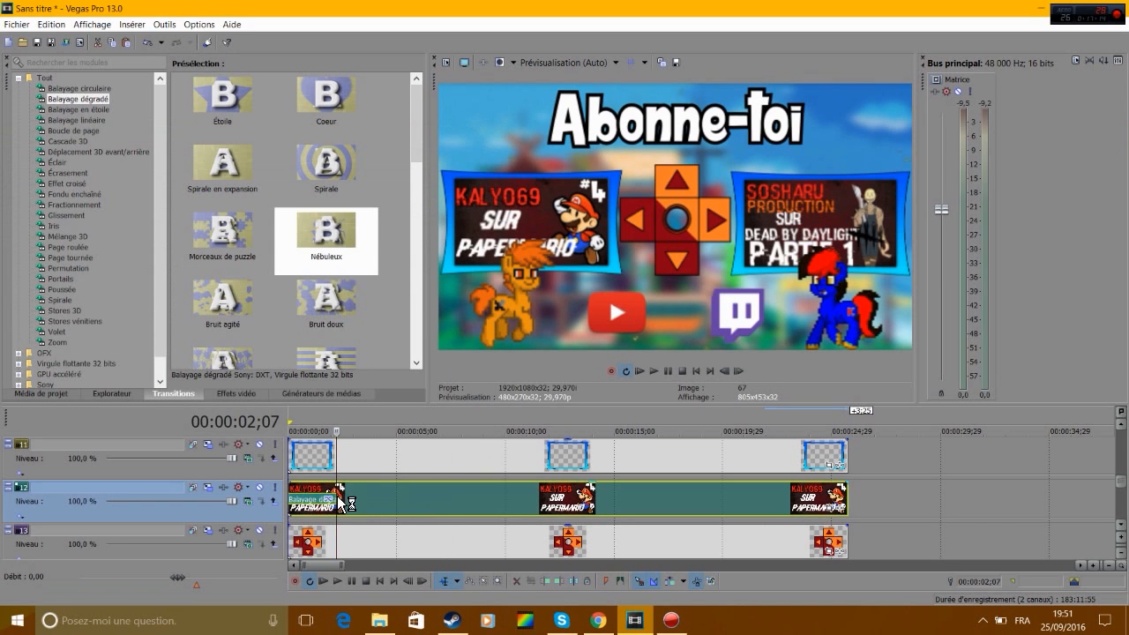
pyautogui.click(646, 374)
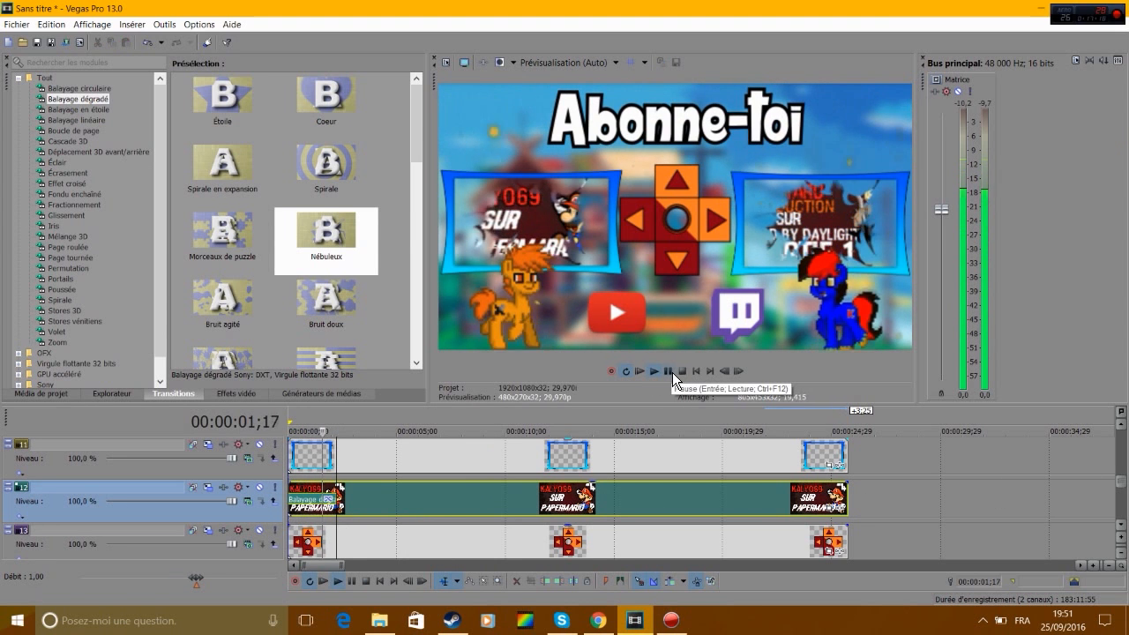
pyautogui.click(670, 371)
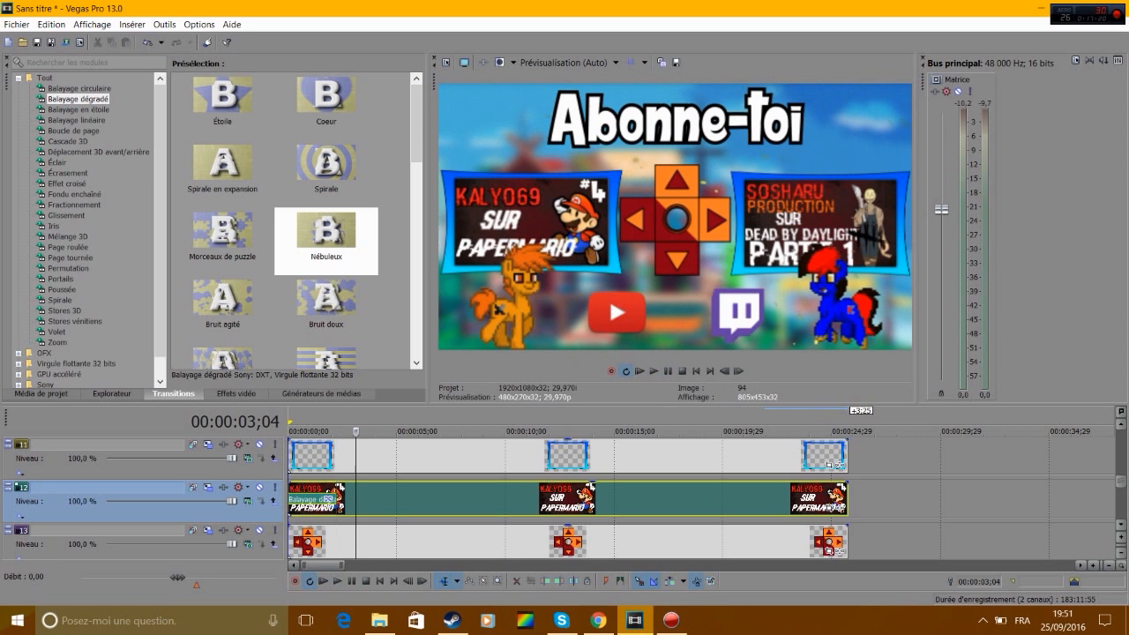
# Step: Play back the outro to check the Twitch and YouTube logos, and return to the start of the timeline
pyautogui.moveTo(1121, 481); pyautogui.dragTo(1124, 441)
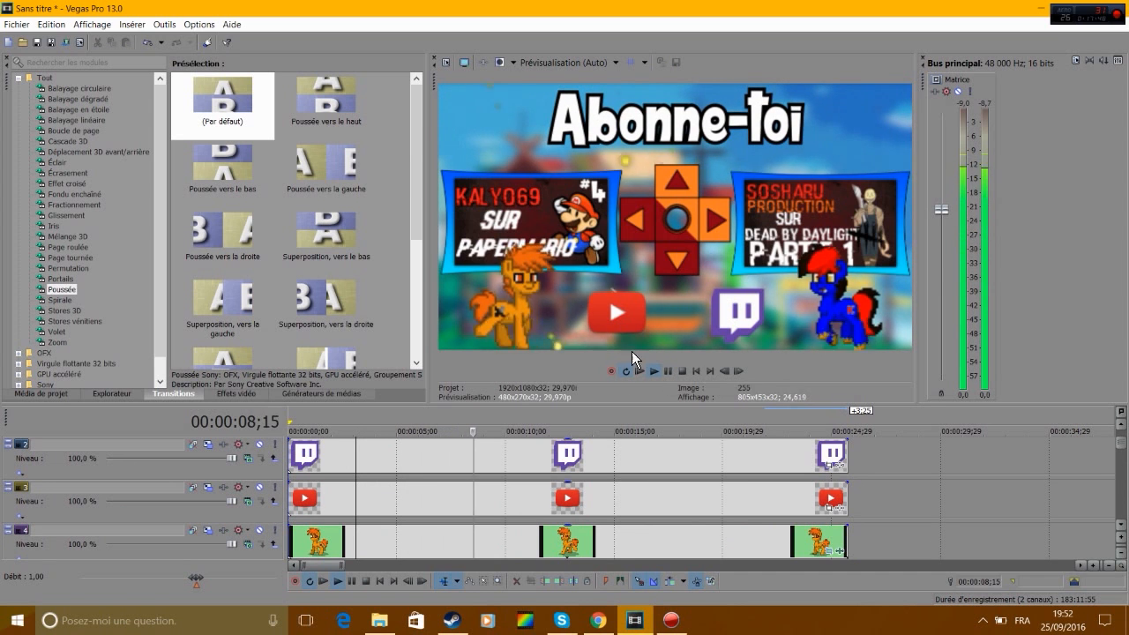
pyautogui.click(671, 372)
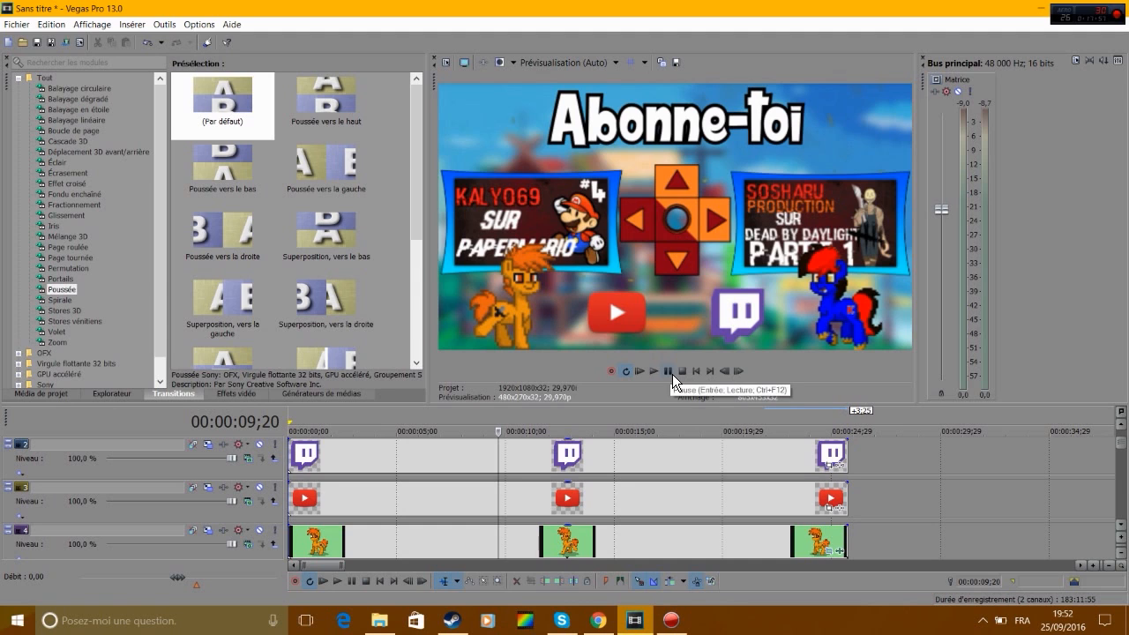
pyautogui.click(288, 439)
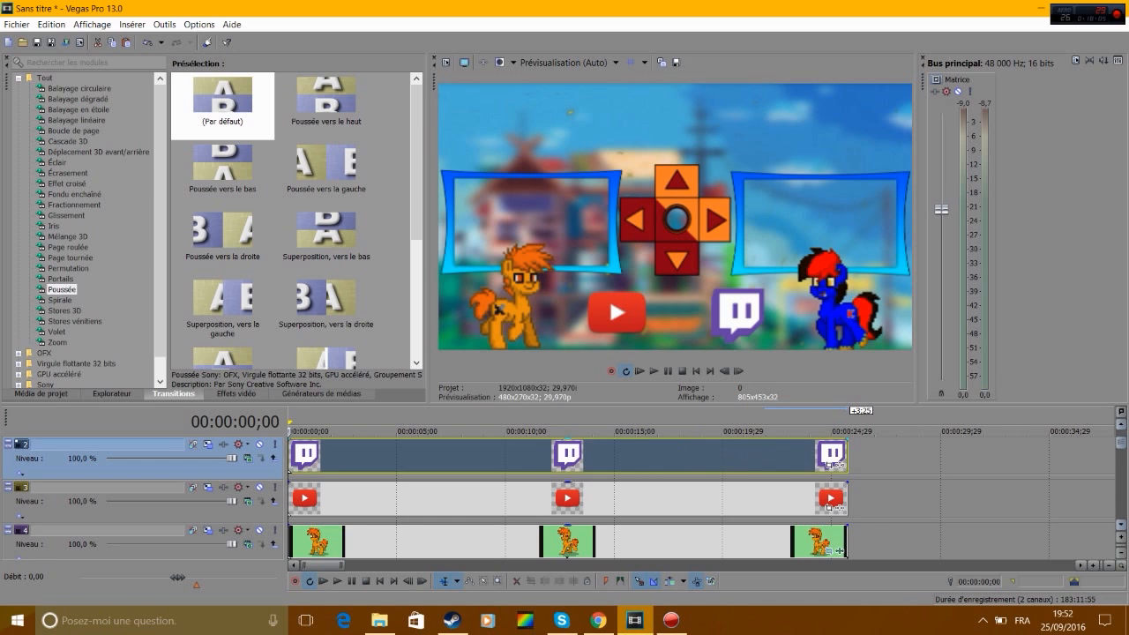
# Step: Try a short fade-in at the start of the blurred shop background clip, preview it, and remove the fade
pyautogui.moveTo(1126, 448); pyautogui.dragTo(1126, 515)
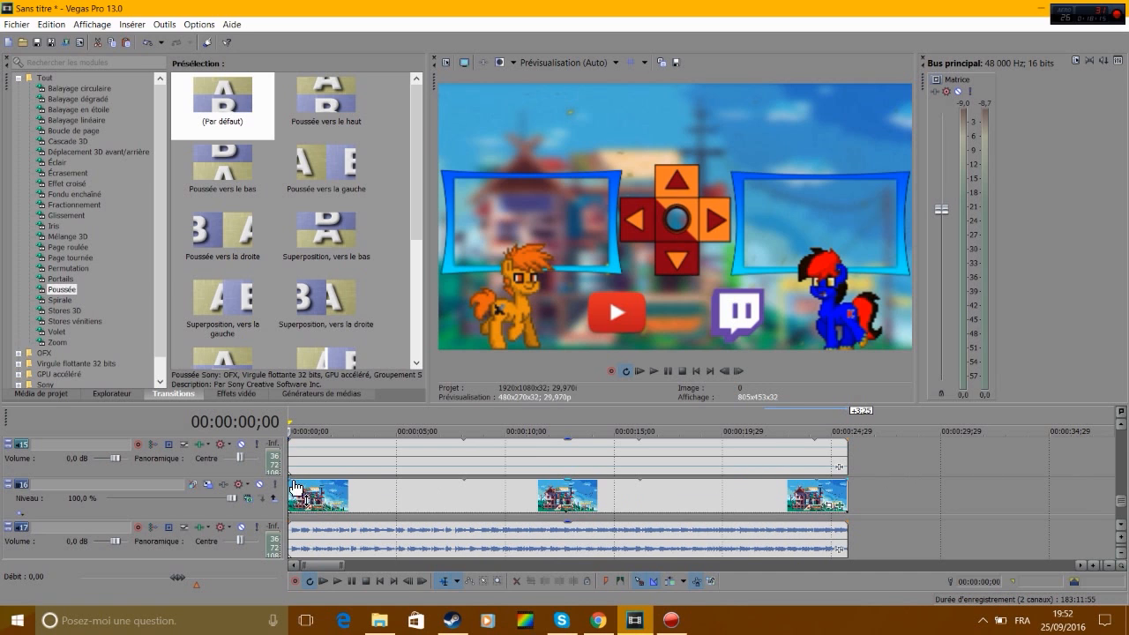
pyautogui.moveTo(290, 484); pyautogui.dragTo(305, 485)
pyautogui.press('space')
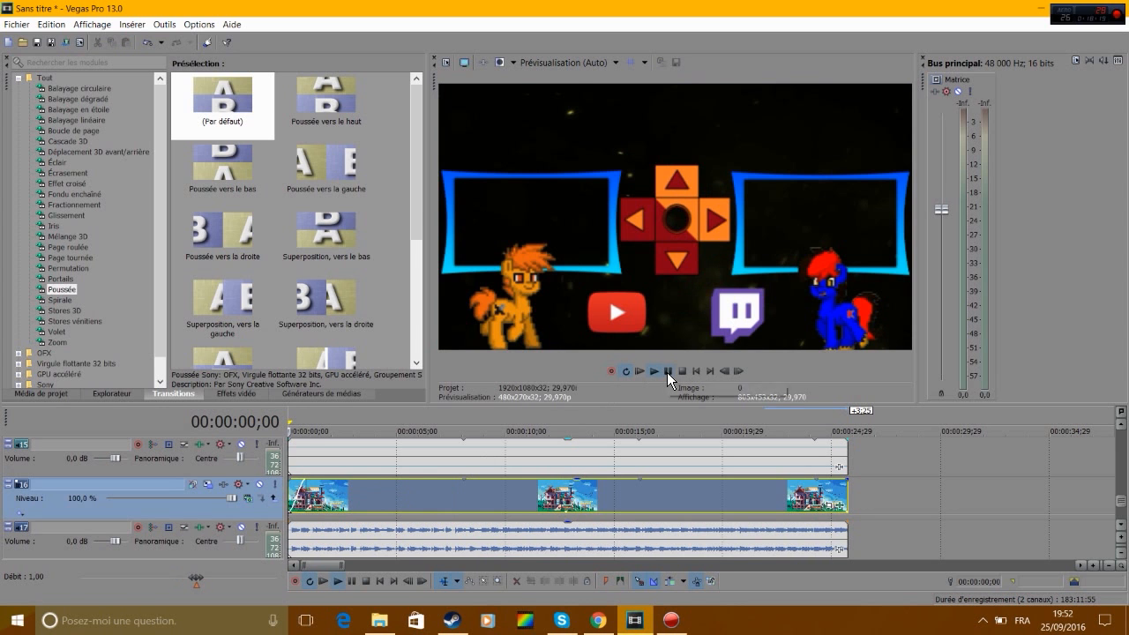
pyautogui.click(668, 371)
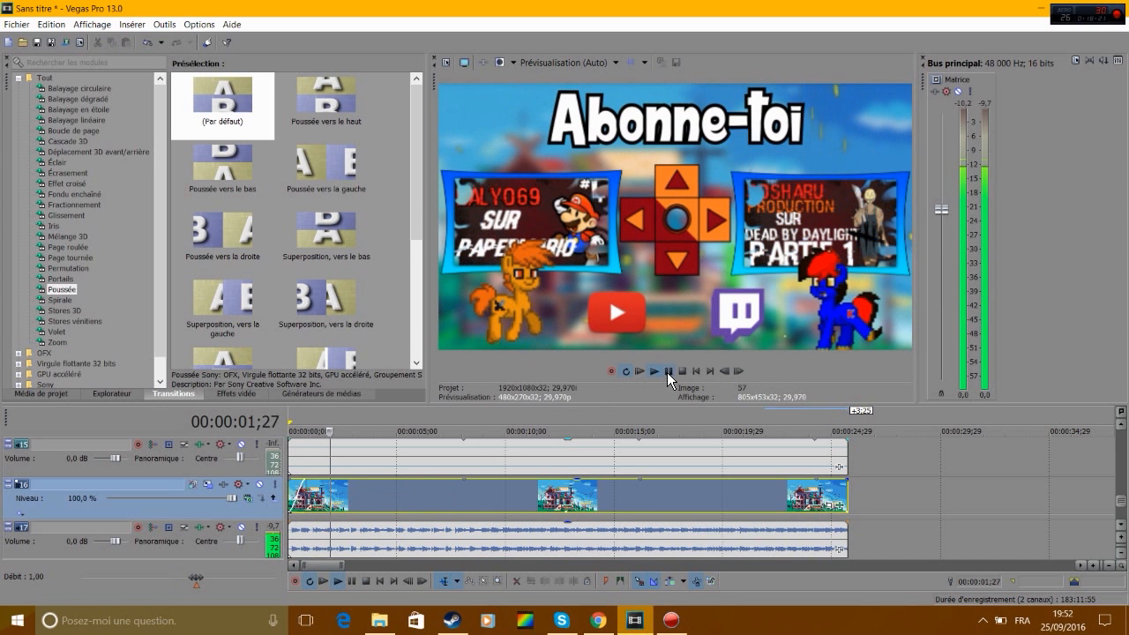
pyautogui.moveTo(291, 490); pyautogui.dragTo(290, 492)
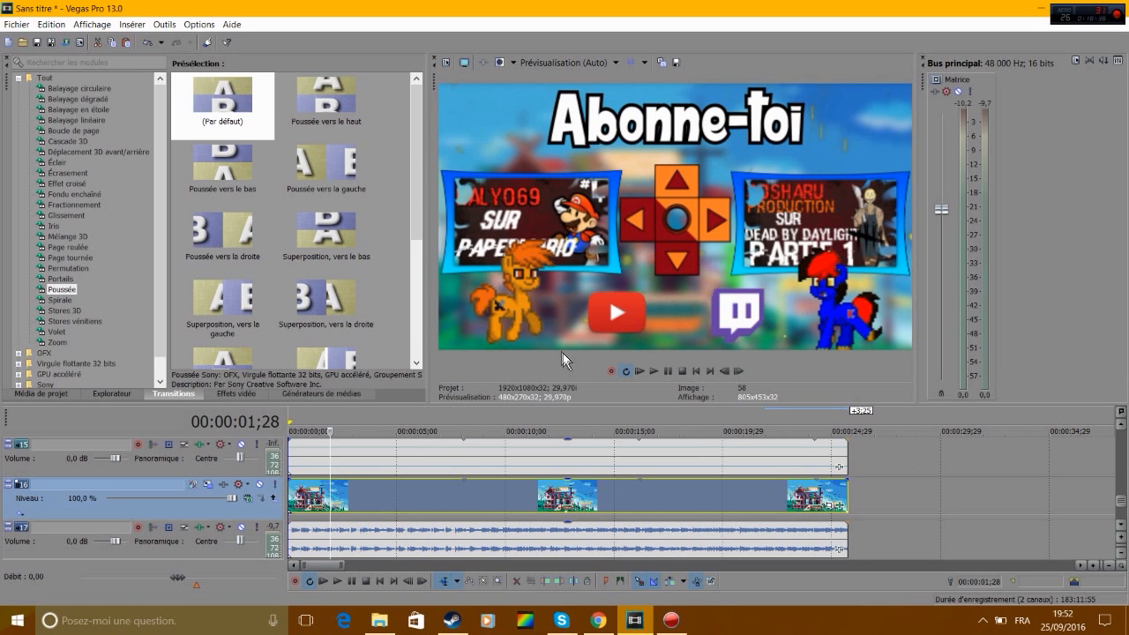
# Step: Play back the end of the outro from about 25 seconds and show the project media list
pyautogui.click(845, 462)
pyautogui.click(838, 459)
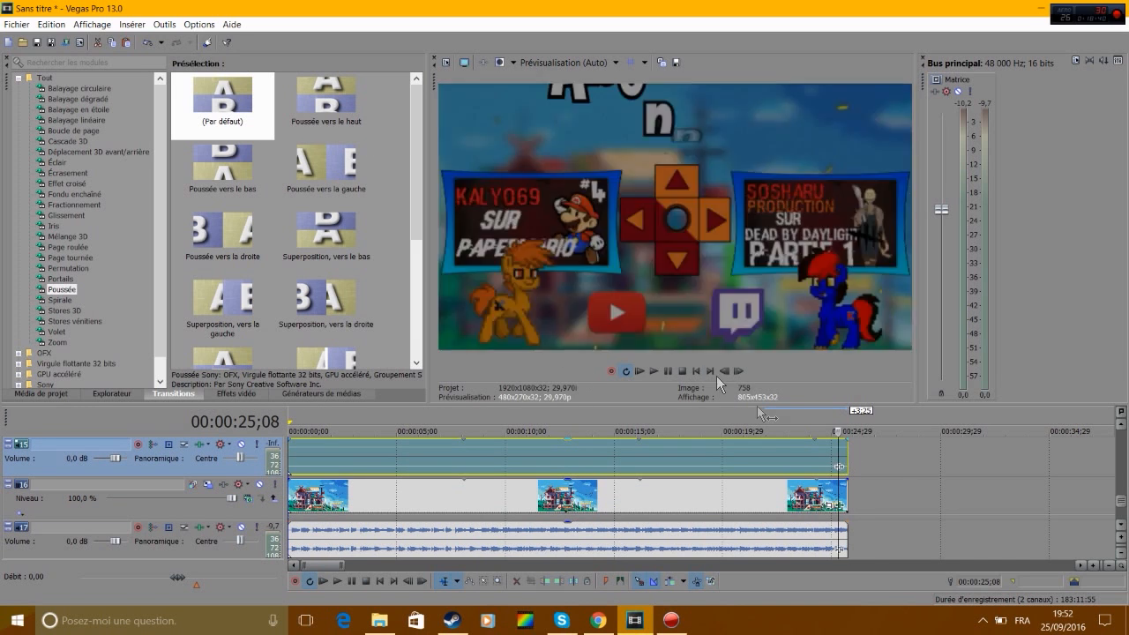
pyautogui.press('space')
pyautogui.click(674, 370)
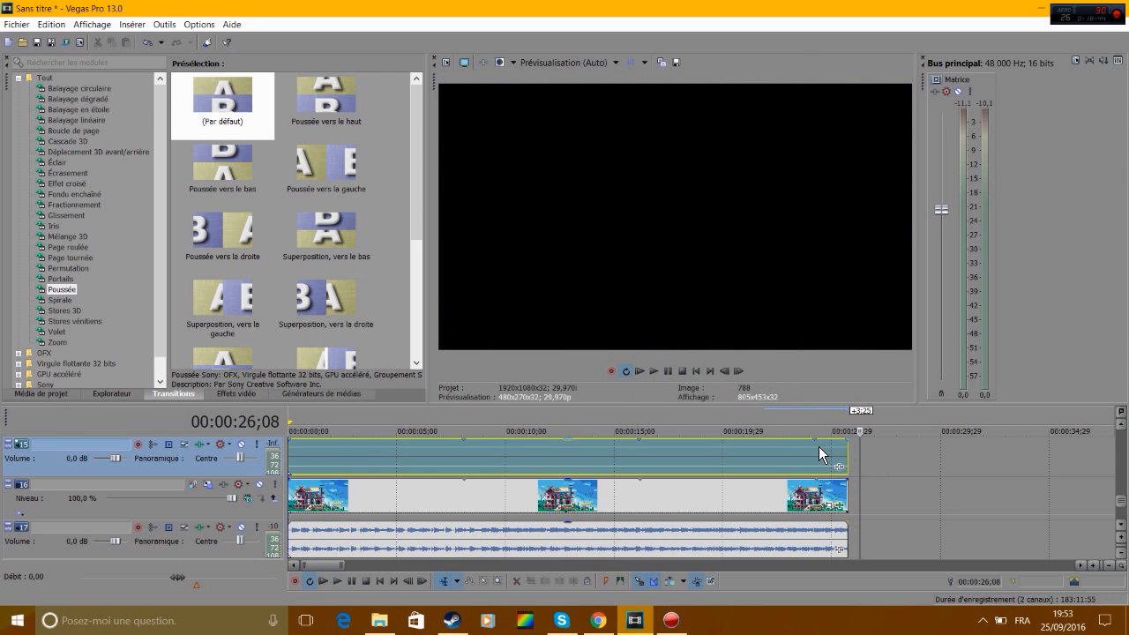
pyautogui.click(49, 395)
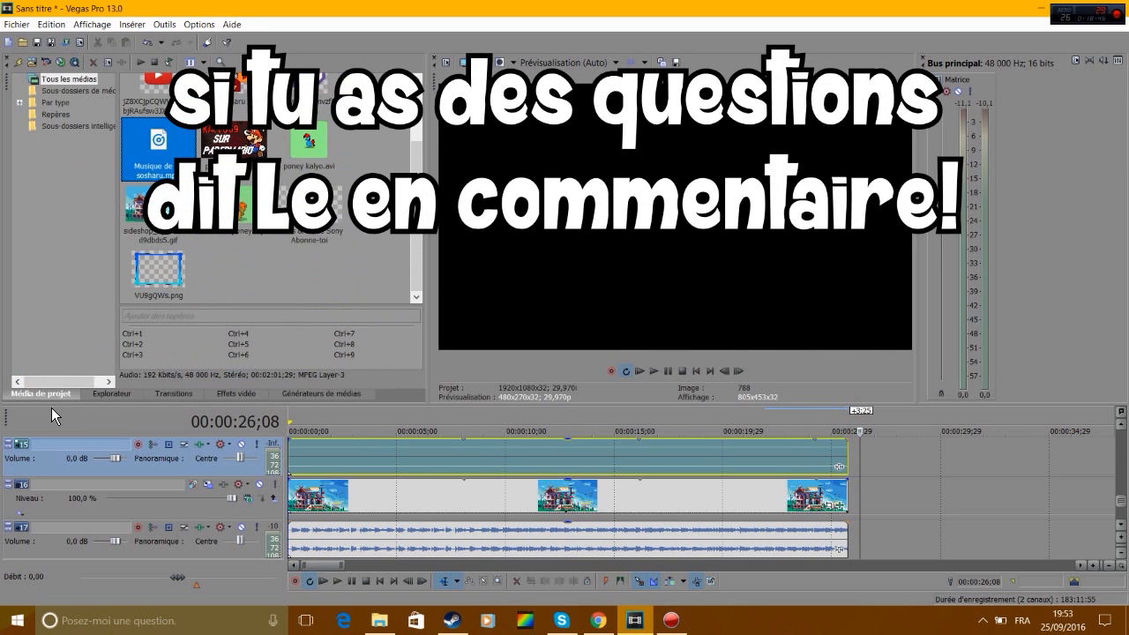